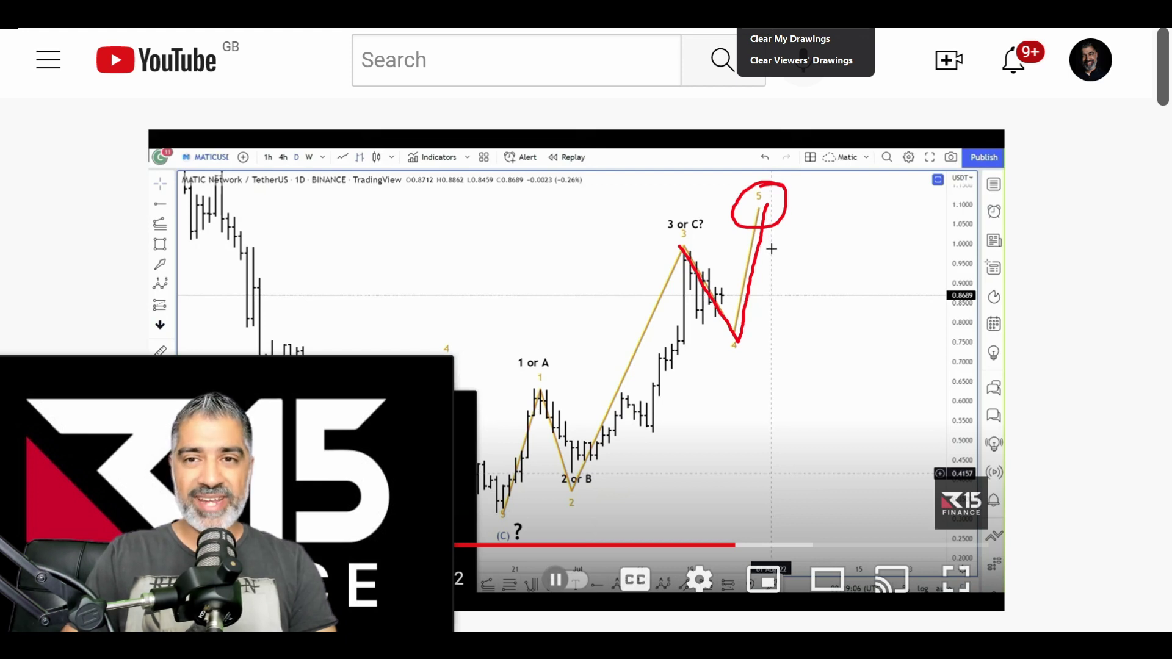
Clear the on-screen annotations and advance the MATIC/USDT daily chart replay bar by bar to 31 July 2022
left_click(842, 40)
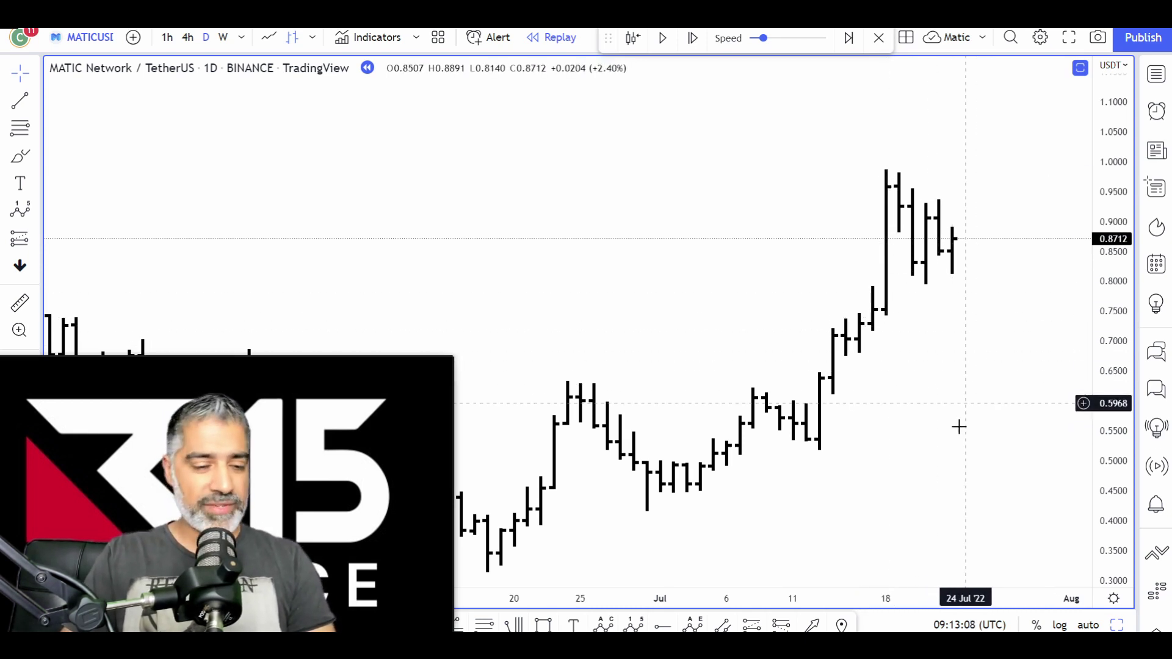
key("shift+Right")
key("shift+Right")
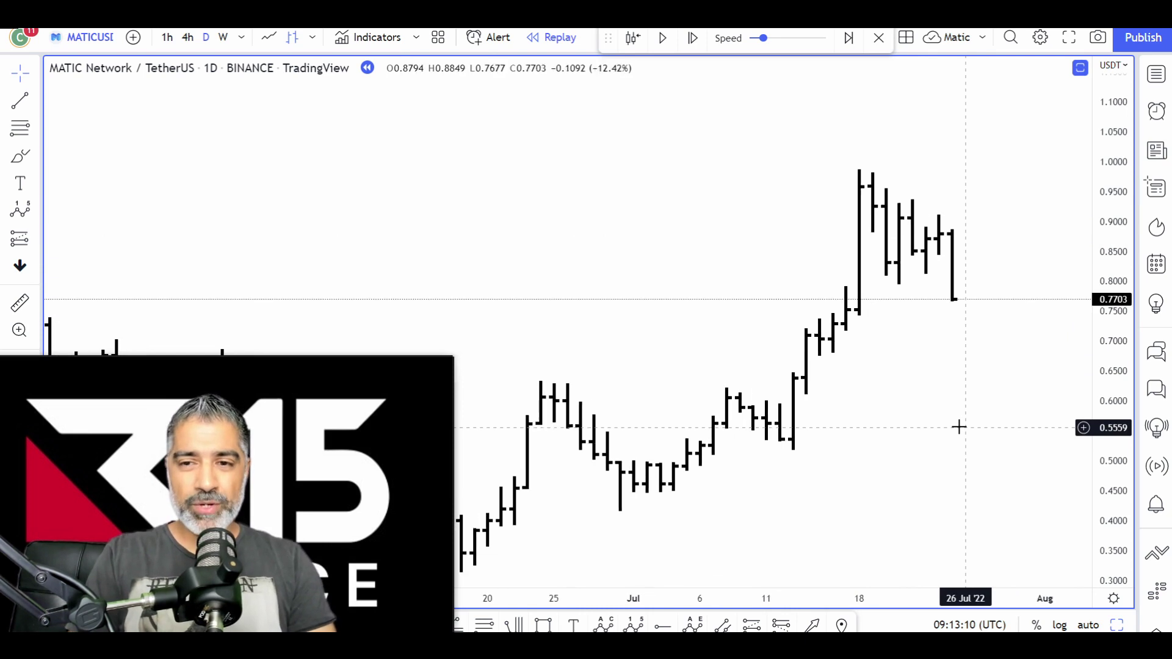
key("shift+Right")
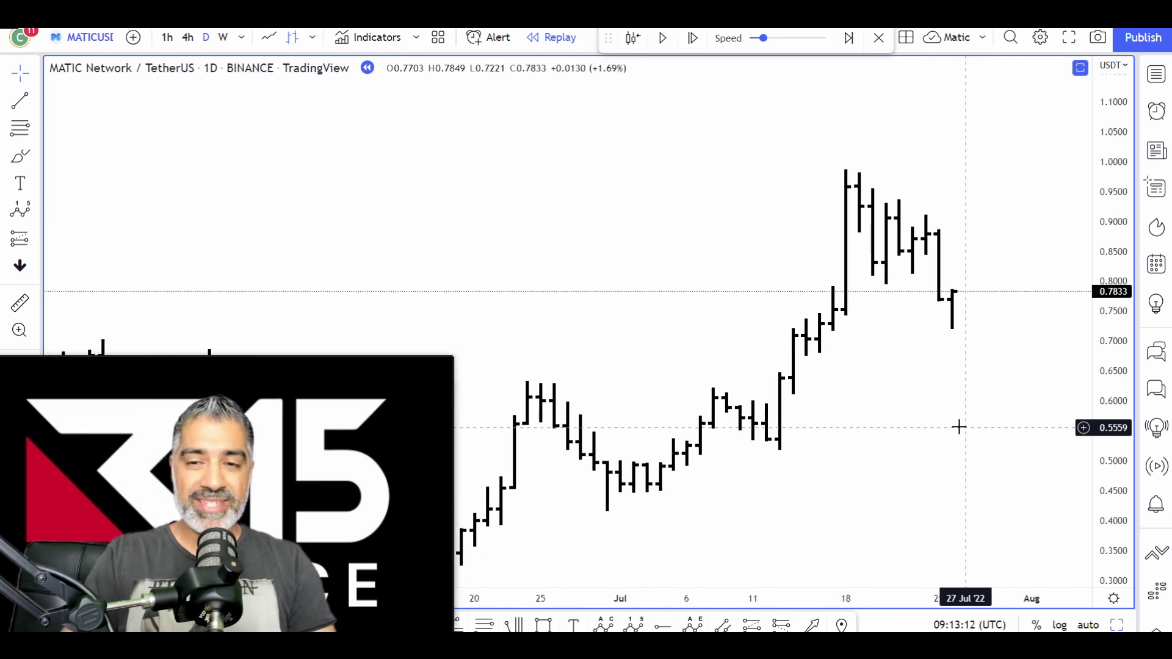
scroll(780, 578, "down", 2)
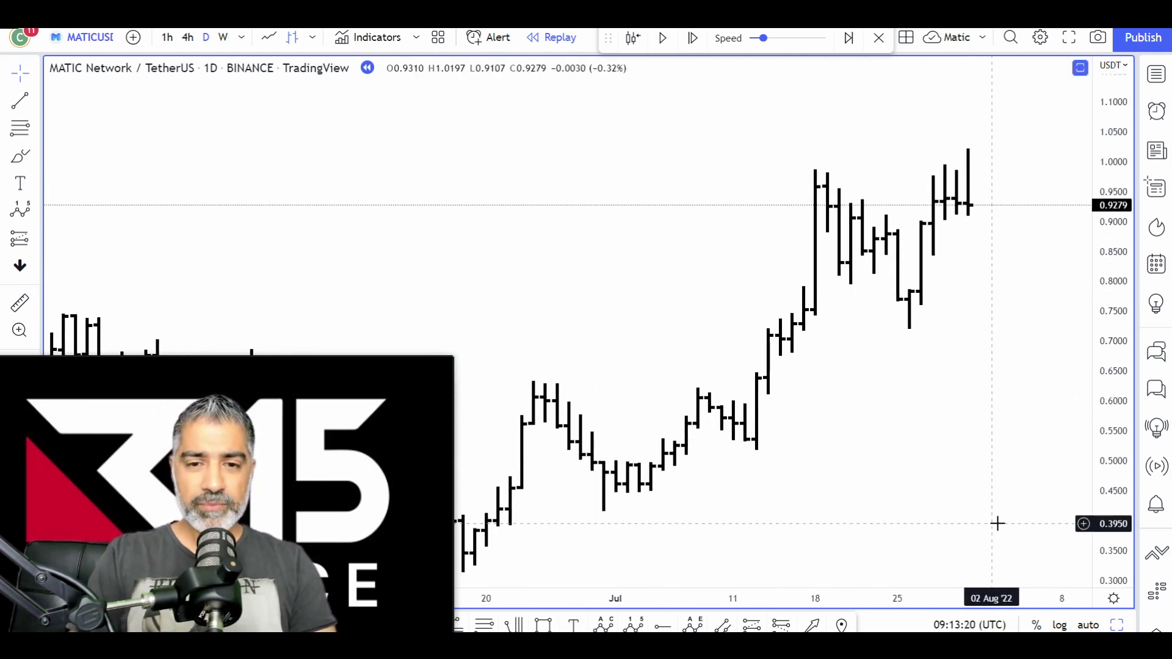
left_click(569, 552)
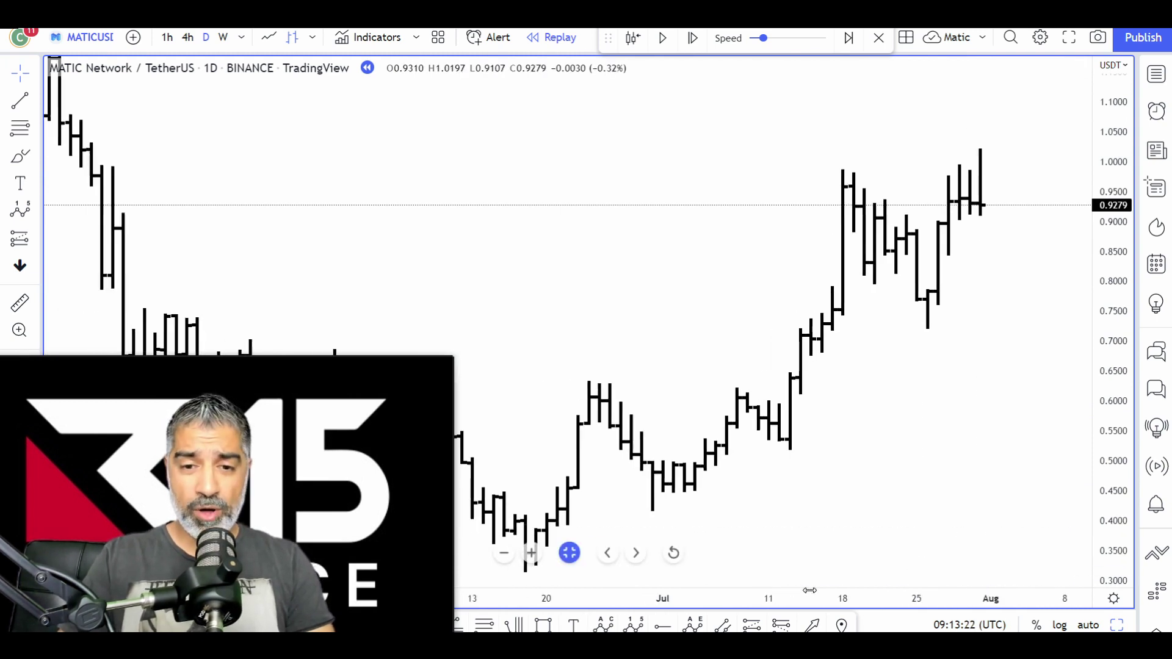
left_click_drag(909, 500, 916, 501)
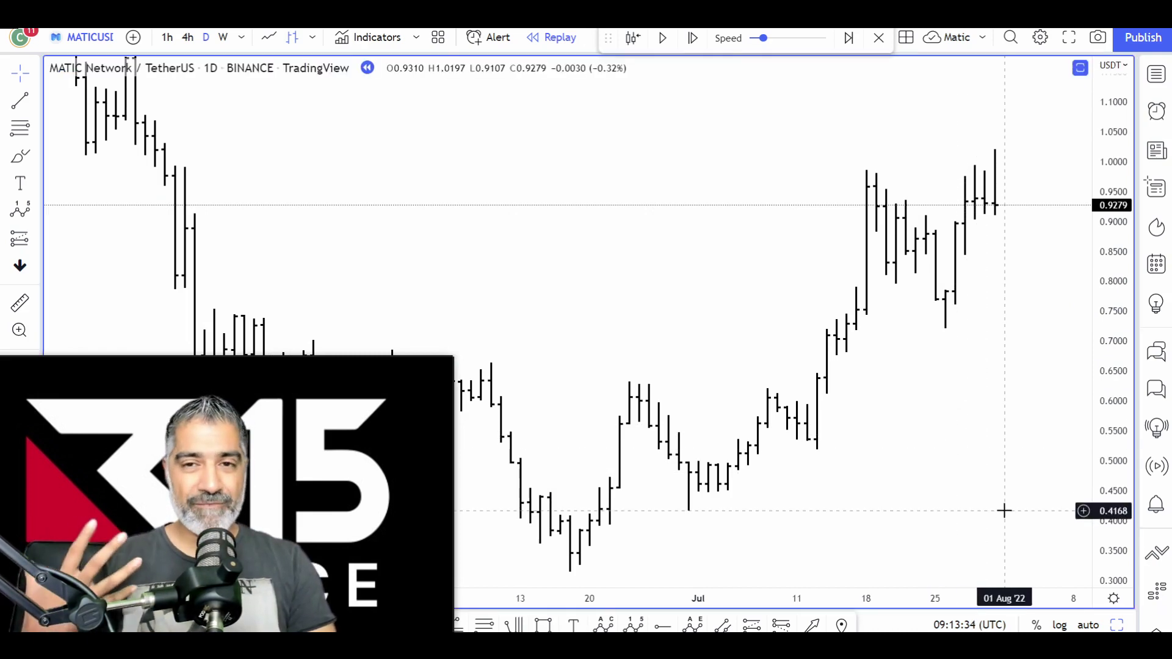
Advance the MATIC replay bar by bar to the most recent daily bar in mid-August 2022
key("shift+Right")
key("shift+Right")
key("shift+Right")
key("shift+Right")
key("shift+Right")
key("shift+Right")
key("shift+Right")
key("shift+Right")
key("shift+Right")
key("shift+Right")
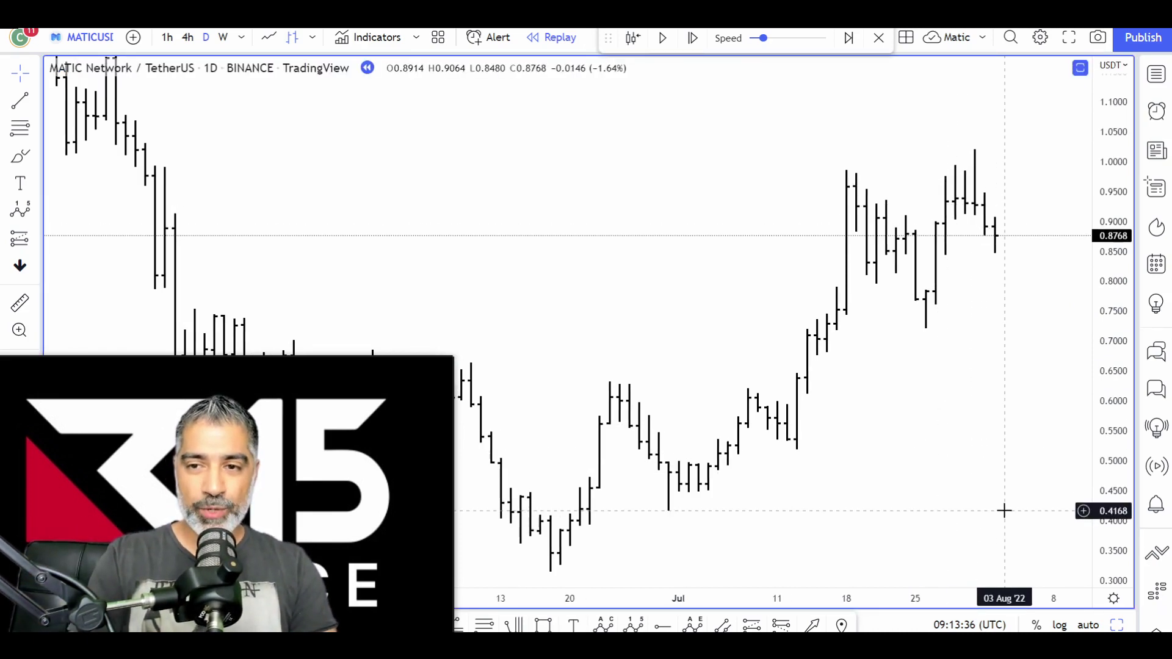
key("shift+Right")
key("shift+Right")
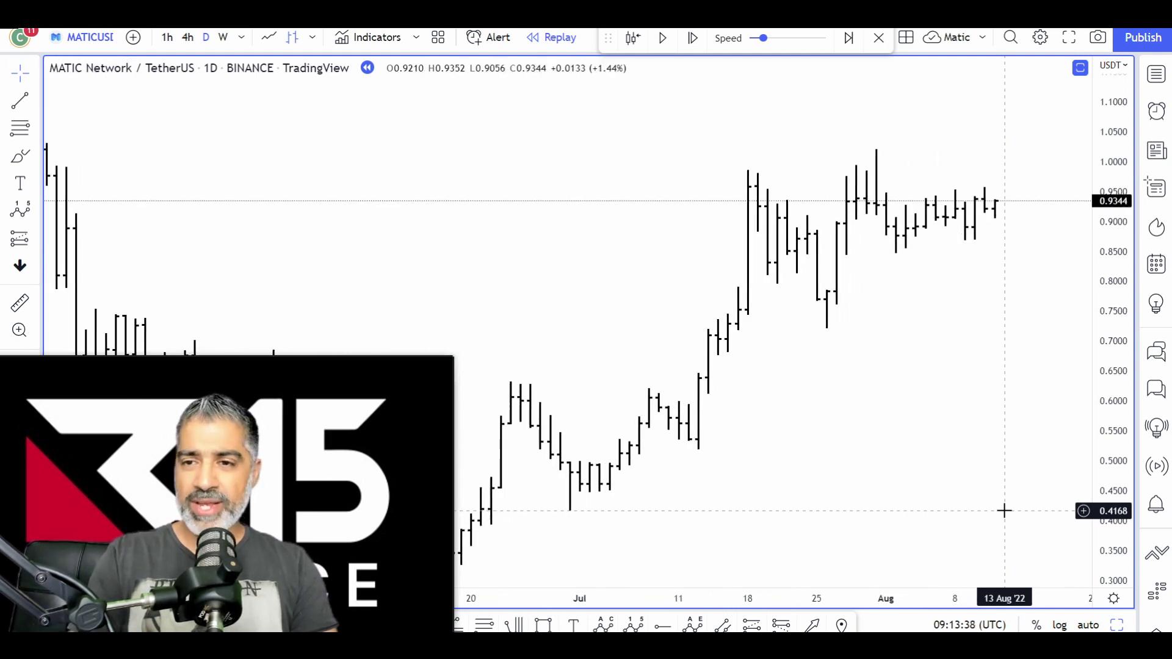
key("shift+Right")
key("shift+Right")
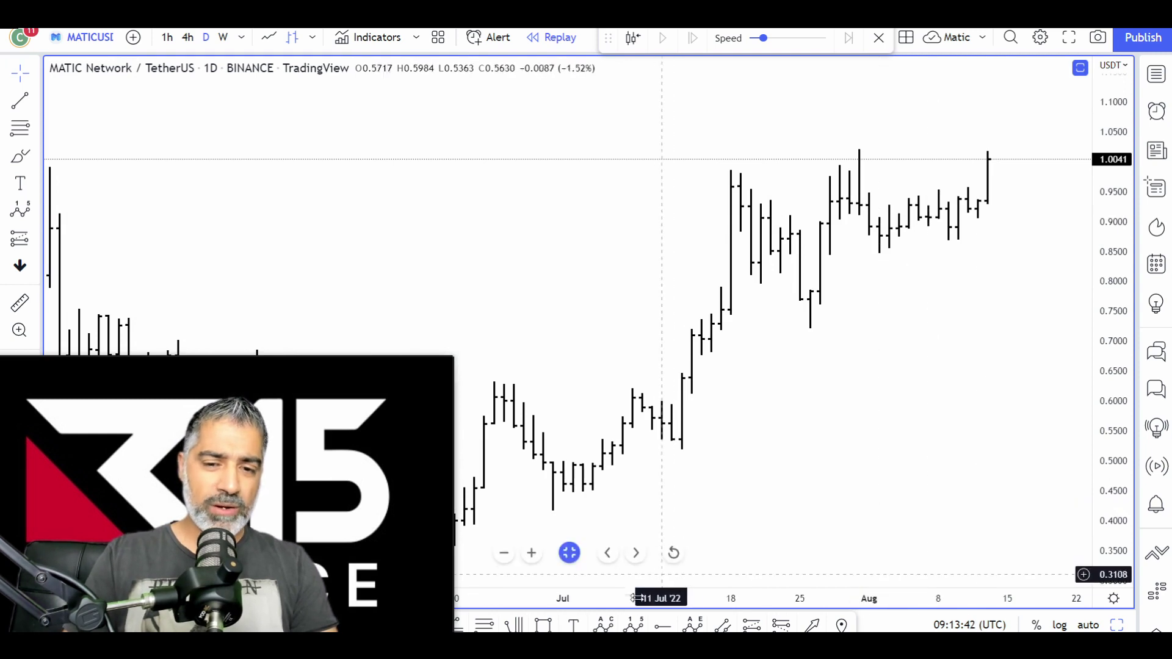
scroll(679, 597, "down", 1)
left_click_drag(790, 499, 816, 504)
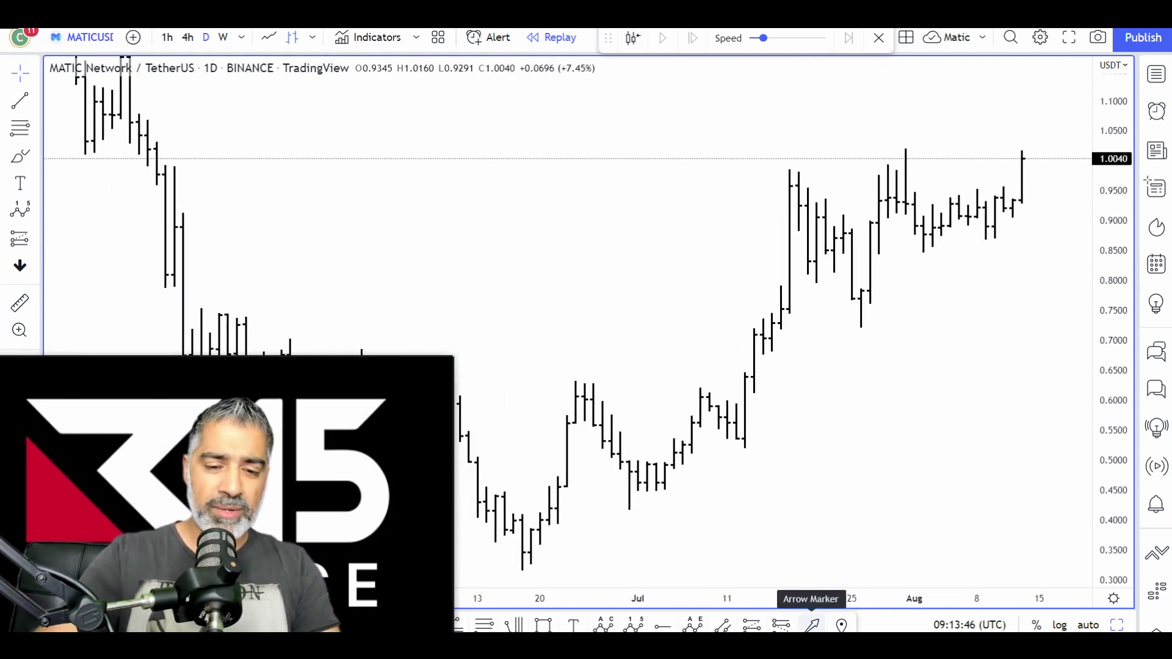
Show the hidden Elliott wave drawings on the MATIC chart and return from the R15 Finance page to the chart
key("ctrl+alt+h")
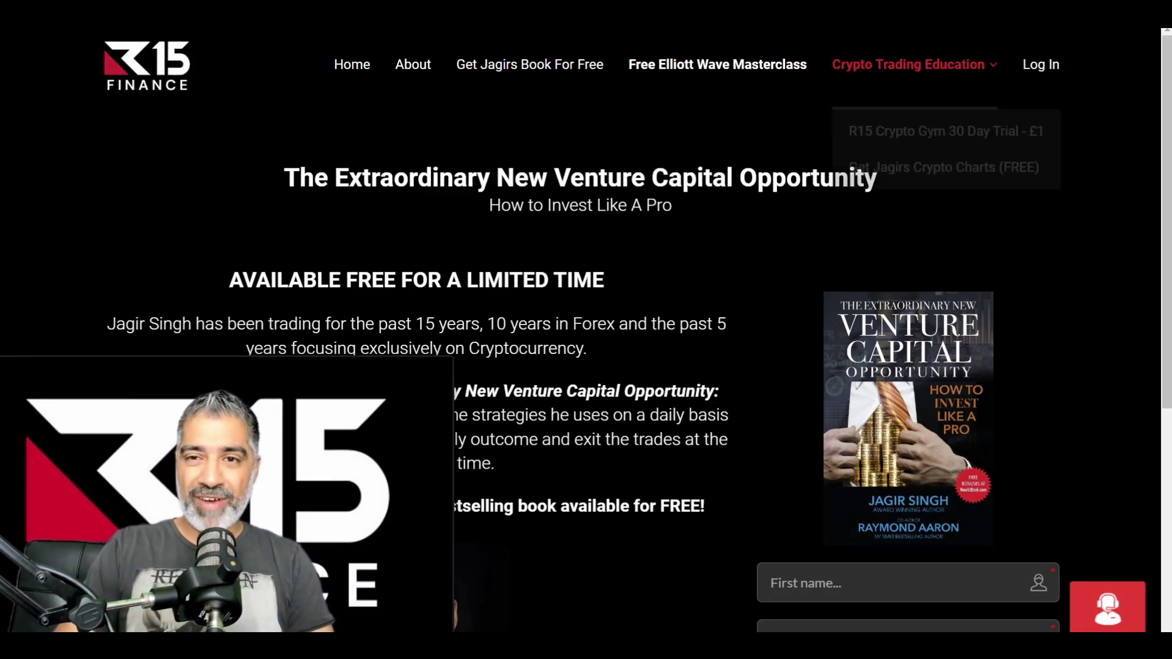
left_click(885, 18)
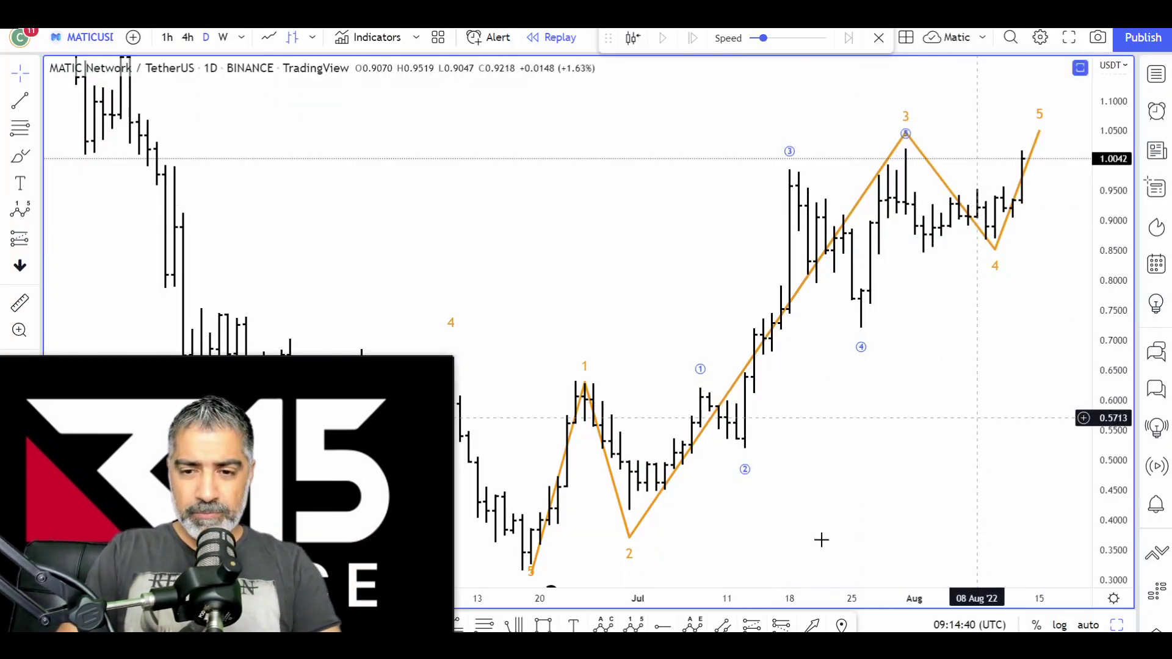
left_click_drag(861, 510, 835, 523)
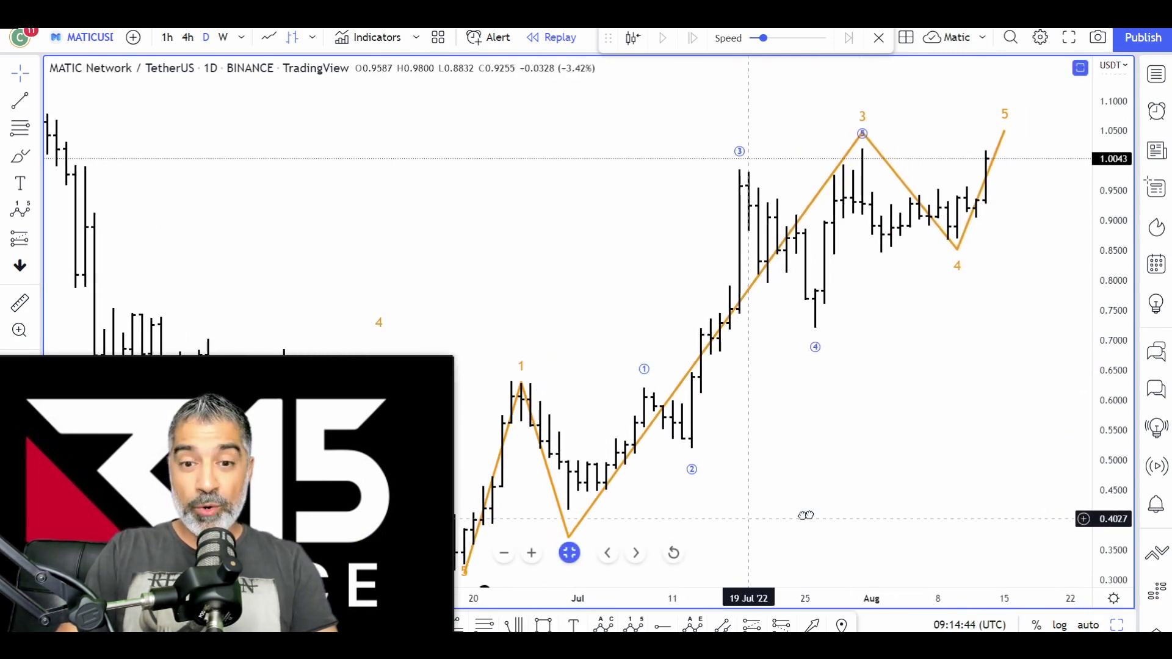
left_click(569, 552)
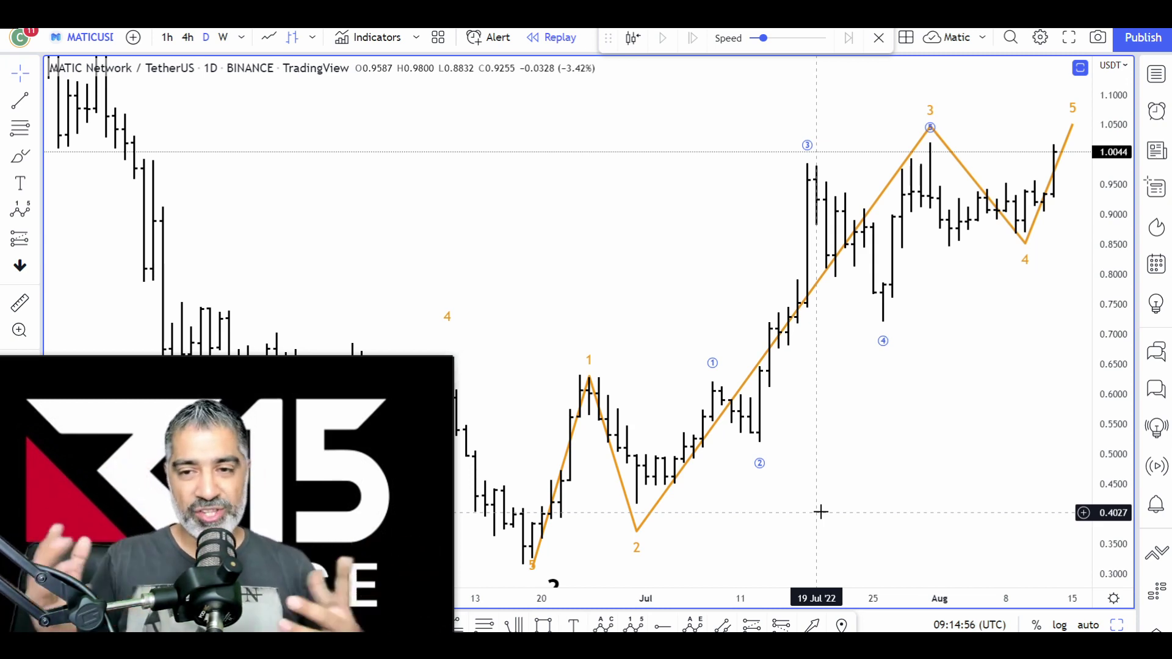
Point out the wave 3 high with a temporary arrow marker and discard the arrow
left_click(811, 624)
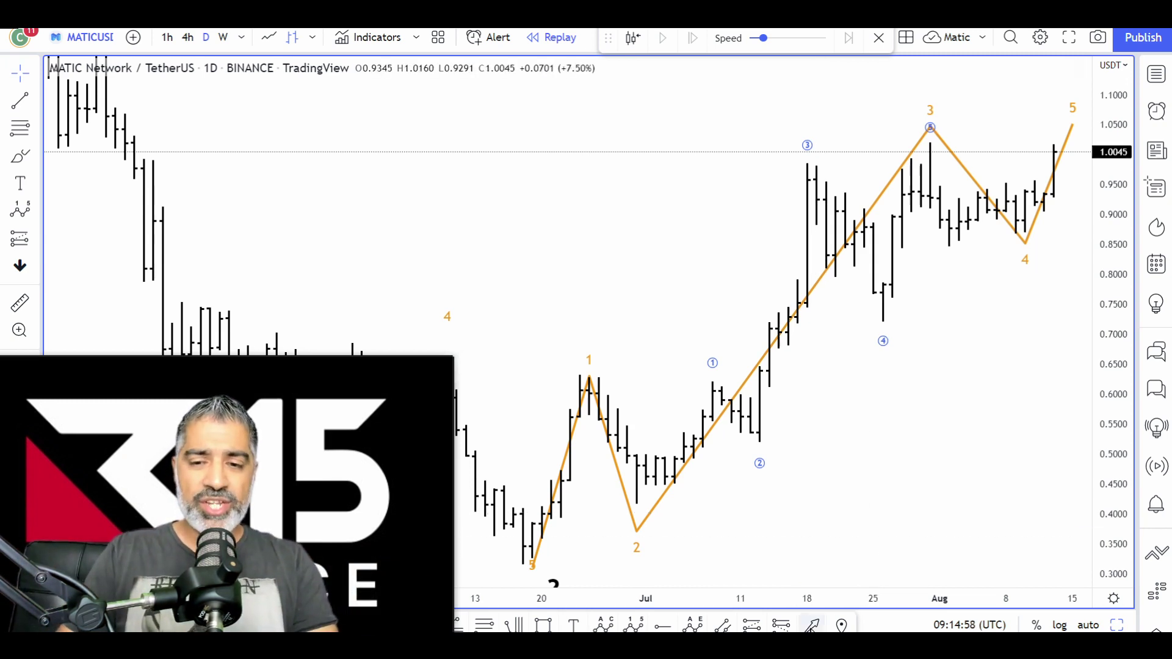
mouse_move(437, 182)
left_mouse_down()
mouse_move(536, 554)
mouse_move(549, 557)
mouse_move(616, 413)
mouse_move(809, 167)
mouse_move(913, 132)
mouse_move(1019, 243)
mouse_move(1058, 157)
mouse_move(1016, 158)
mouse_move(919, 126)
mouse_move(918, 157)
left_mouse_up()
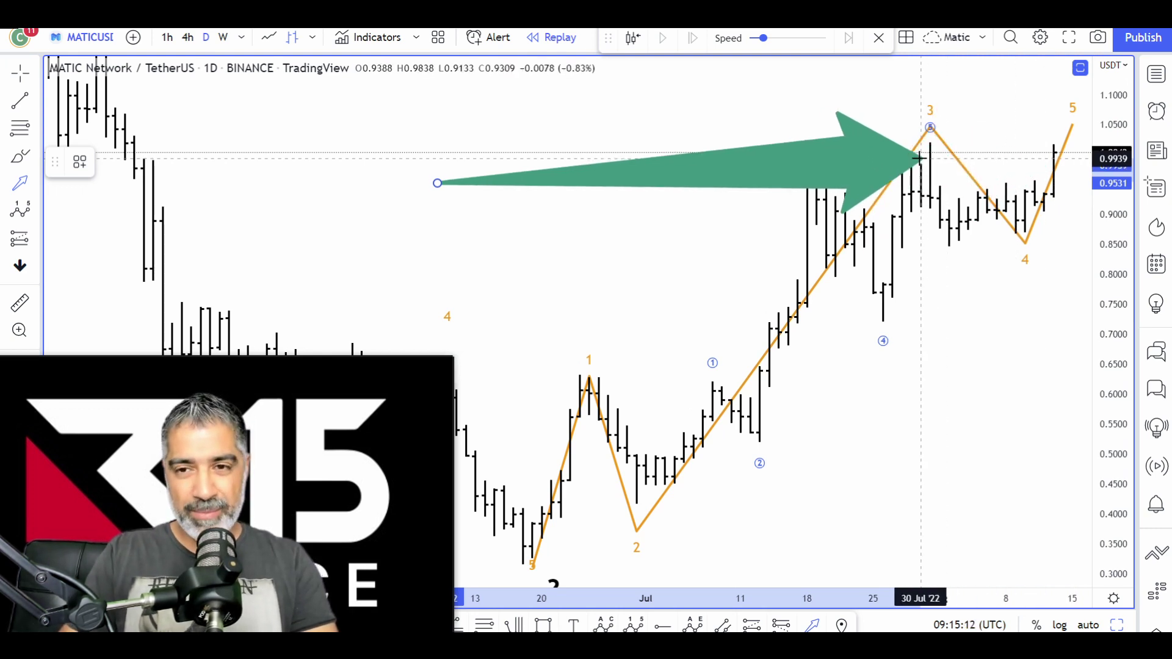
left_click_drag(919, 157, 934, 186)
key("Escape")
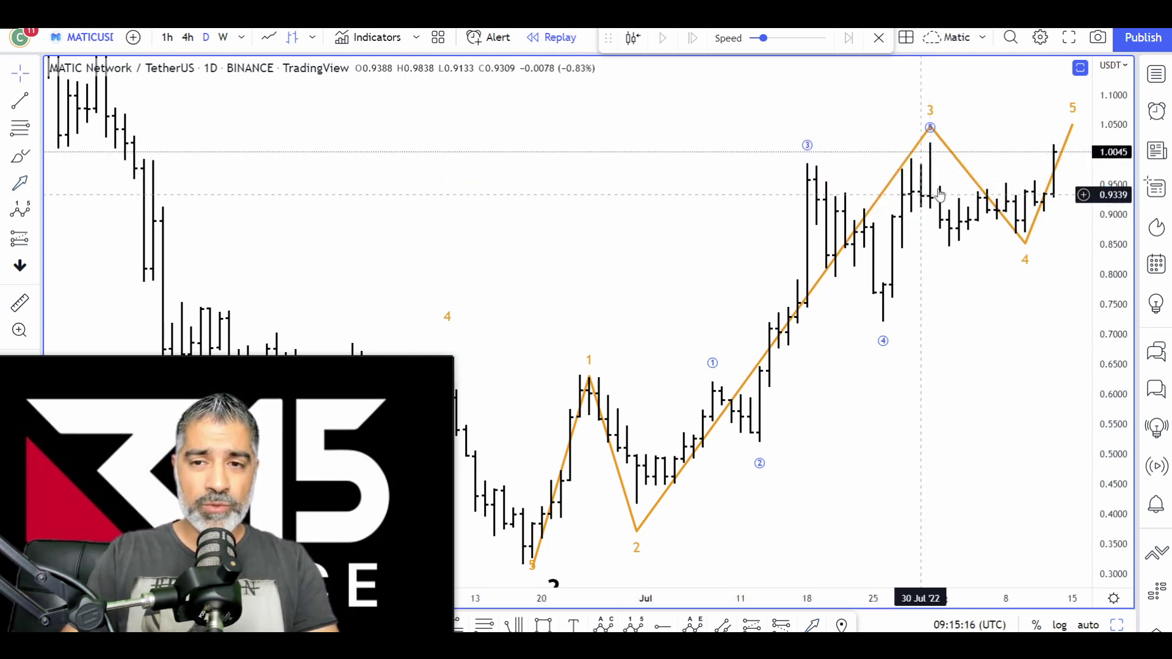
View the price as a line chart against the wave count, and restore the bar style
left_click(265, 41)
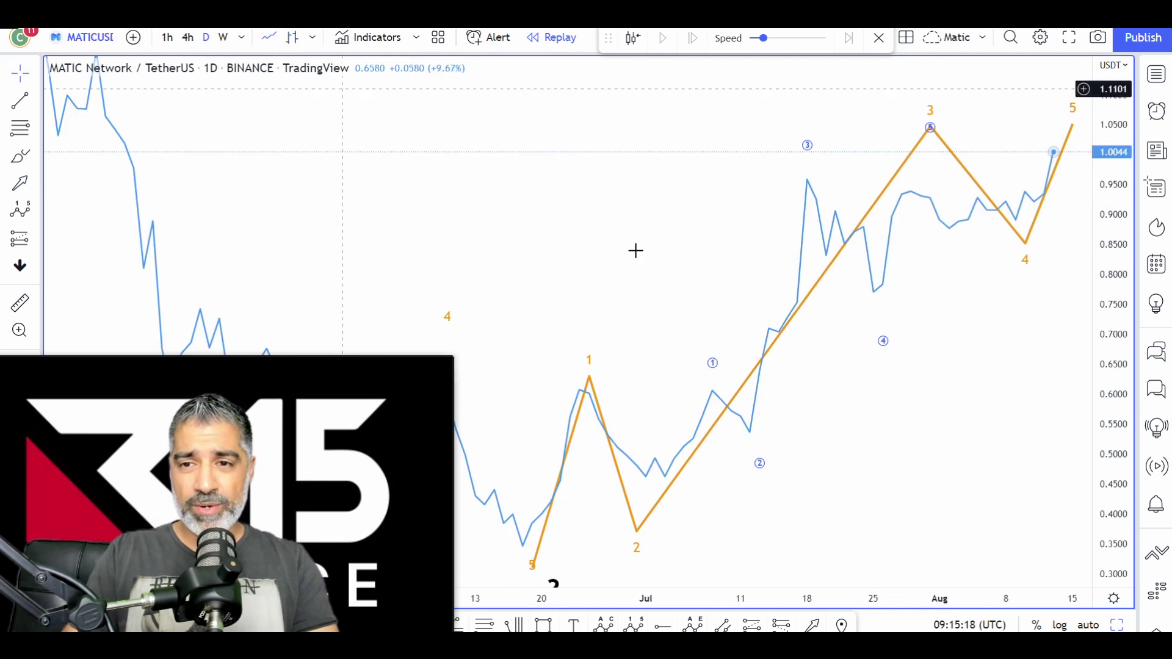
mouse_move(608, 250)
left_mouse_down()
mouse_move(1057, 151)
mouse_move(898, 162)
mouse_move(902, 188)
mouse_move(798, 185)
mouse_move(1030, 220)
mouse_move(1033, 232)
mouse_move(1053, 75)
mouse_move(1043, 116)
mouse_move(1045, 86)
mouse_move(1045, 97)
left_mouse_up()
key("Escape")
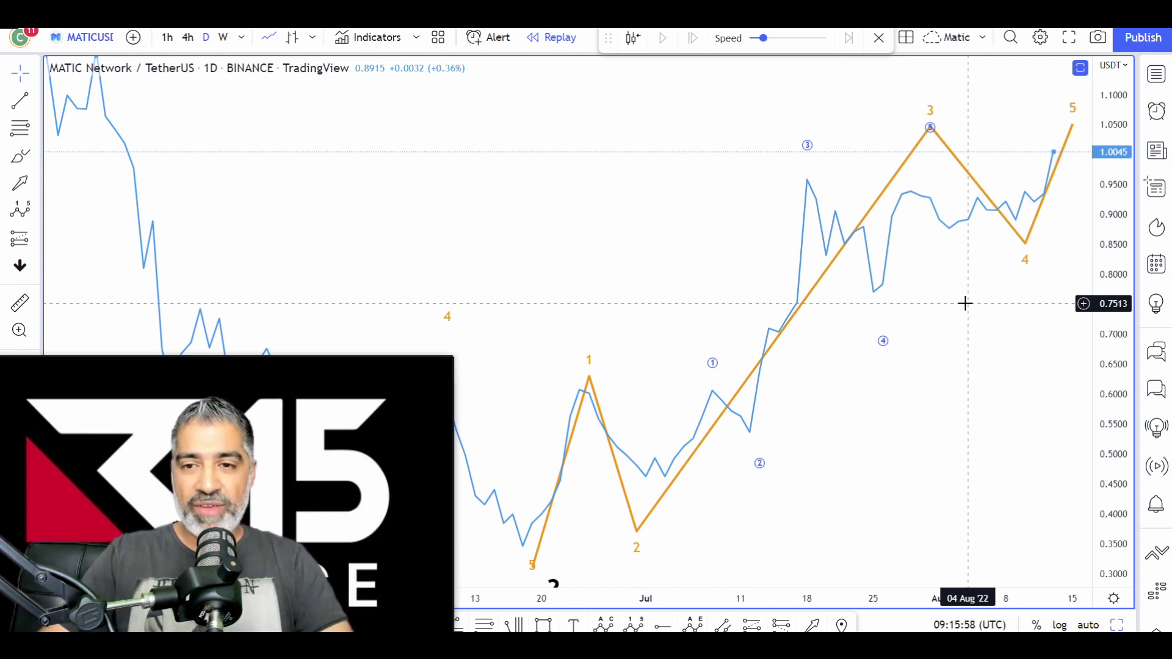
left_click(293, 38)
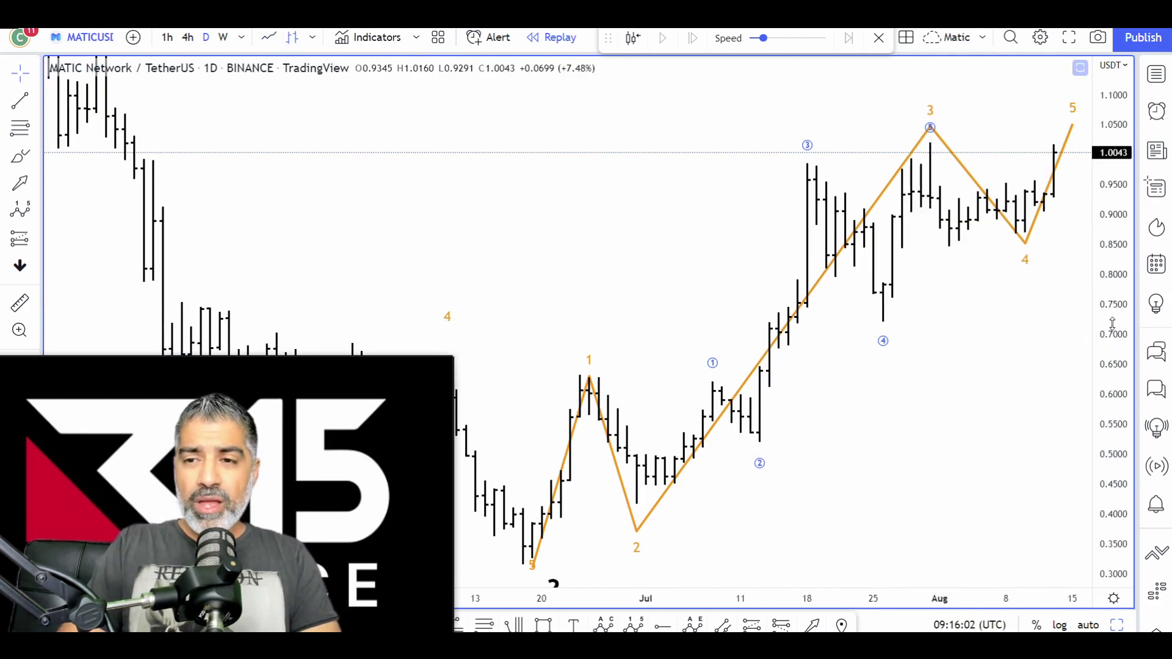
Point out the decline from the 31 July wave 3 high with a temporary arrow marker and remove it
left_click_drag(990, 397, 921, 414)
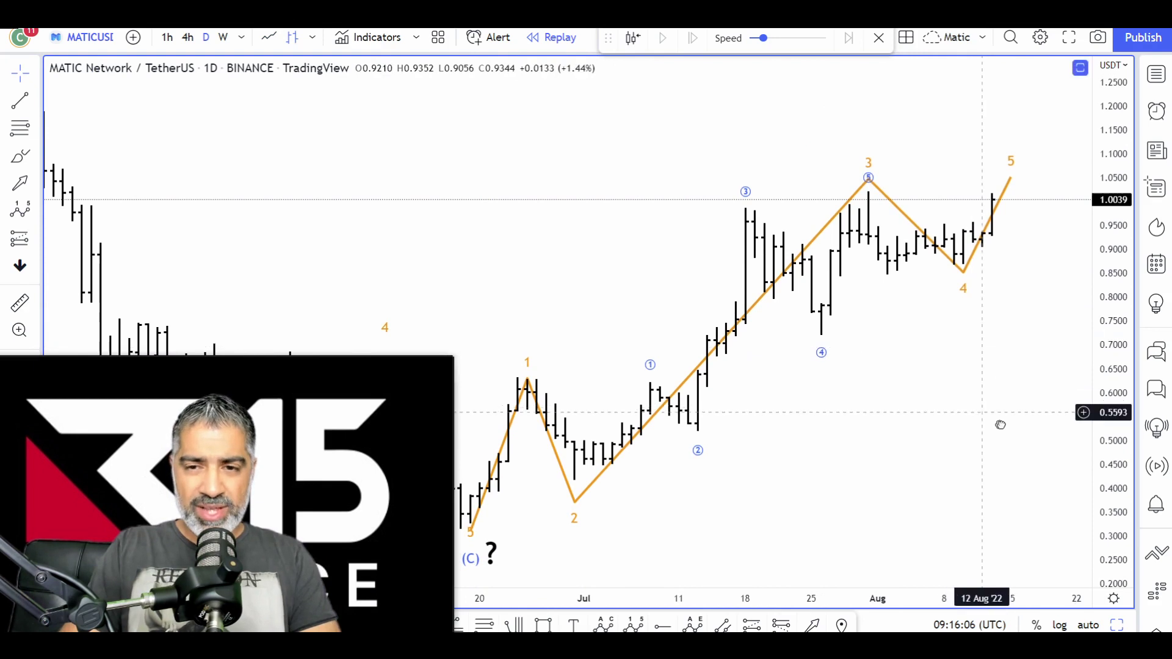
left_click_drag(1000, 425, 1006, 427)
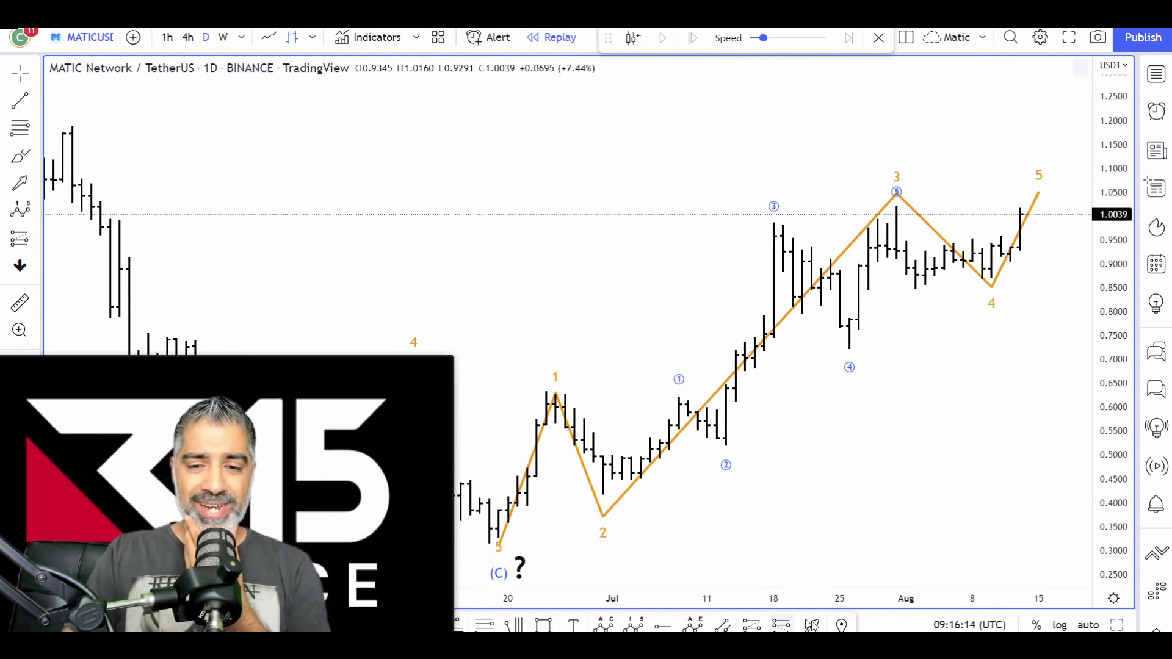
left_click(896, 210)
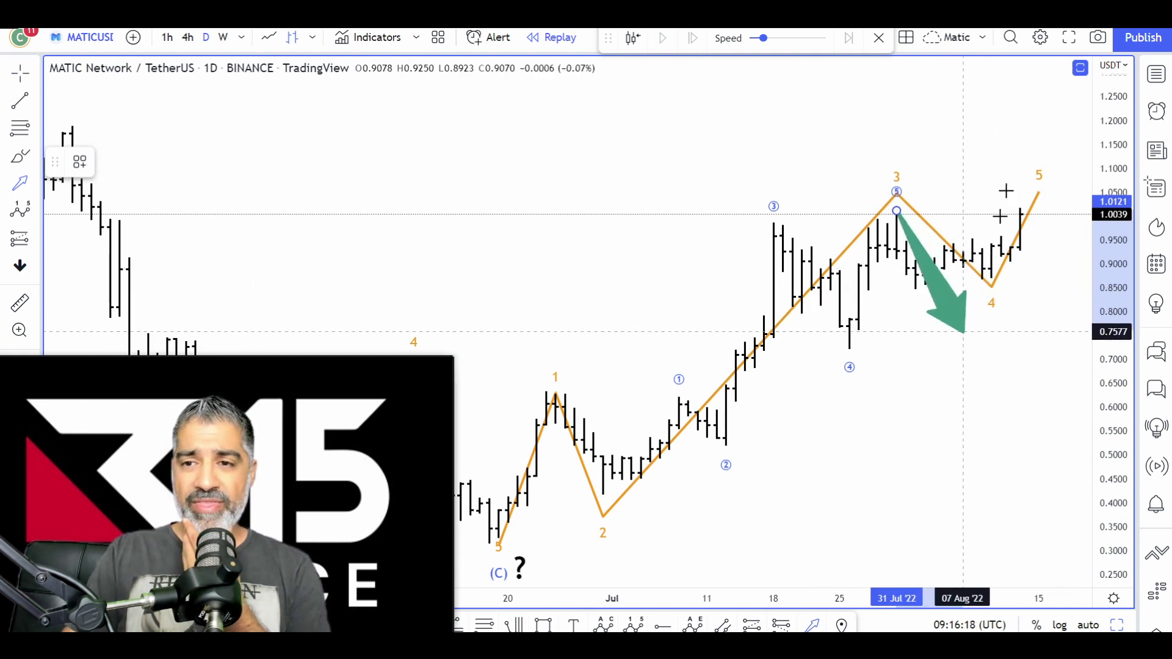
left_click(1019, 177)
key("Delete")
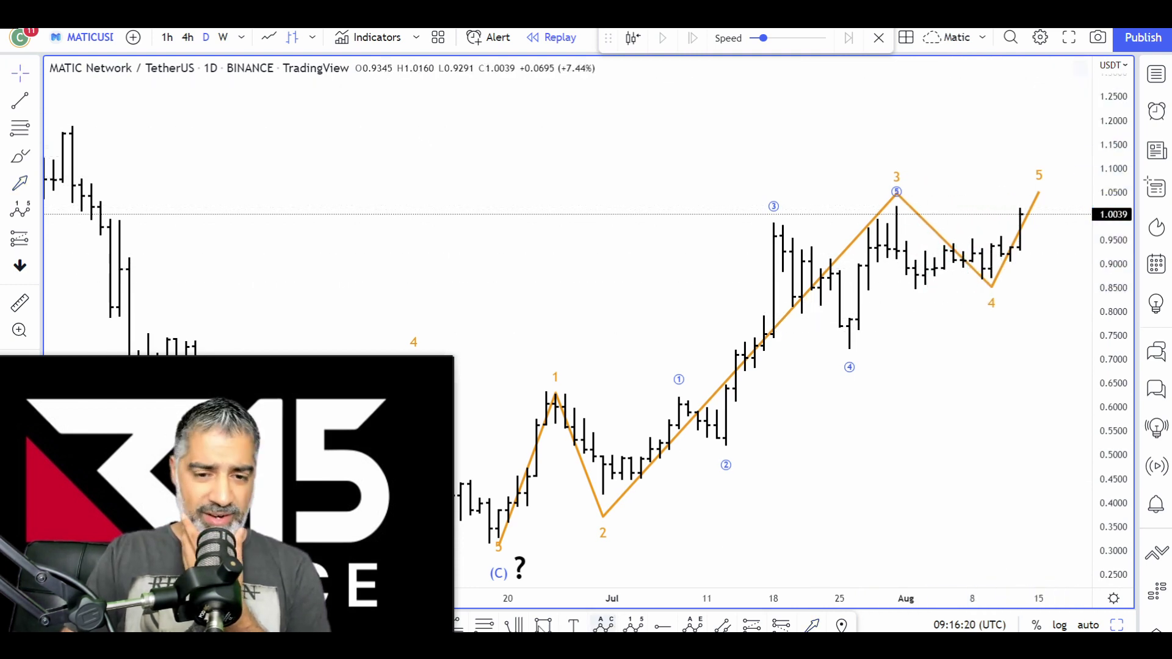
Draw a Fib retracement at 8 August over the wave 4 pullback, from 1.0201 down to 0.8489
key("alt+f")
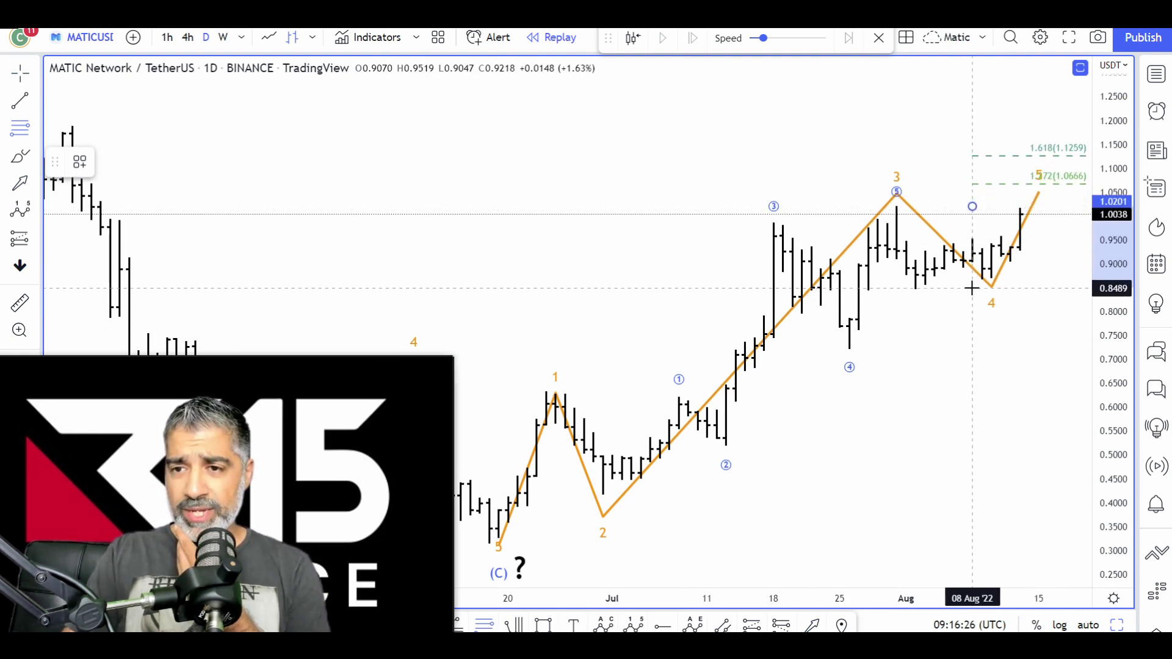
left_click(972, 287)
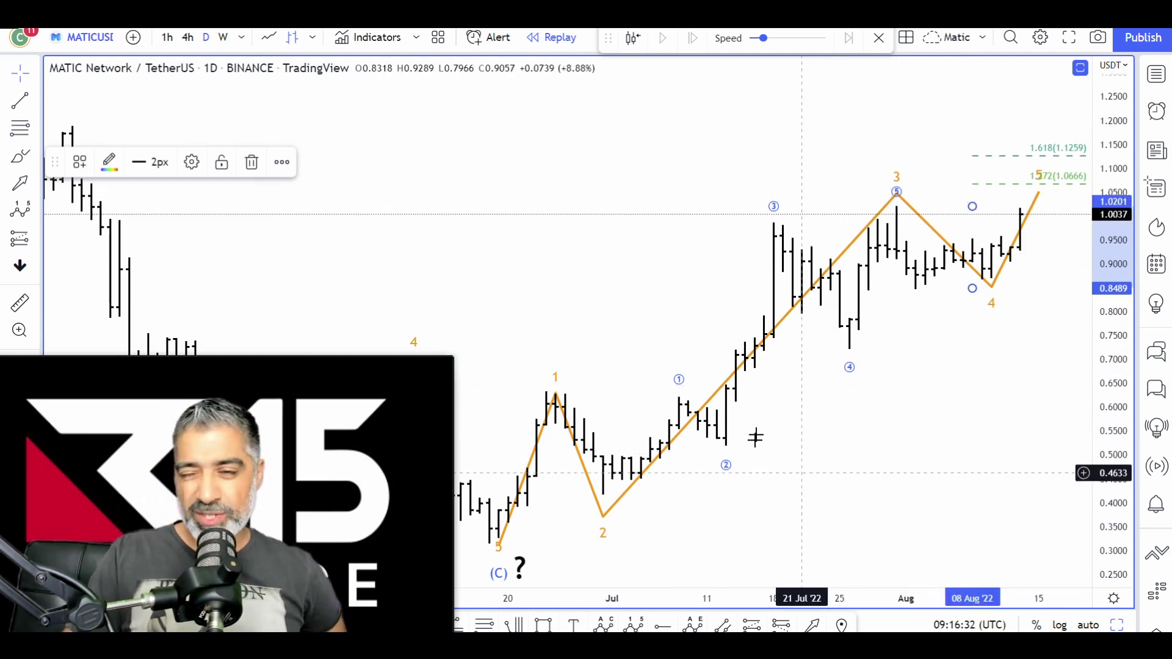
Place a Trend-Based Fib Extension from 0.3209 to the wave 3 high at 1.0217 and back to 0.8489
left_click(462, 628)
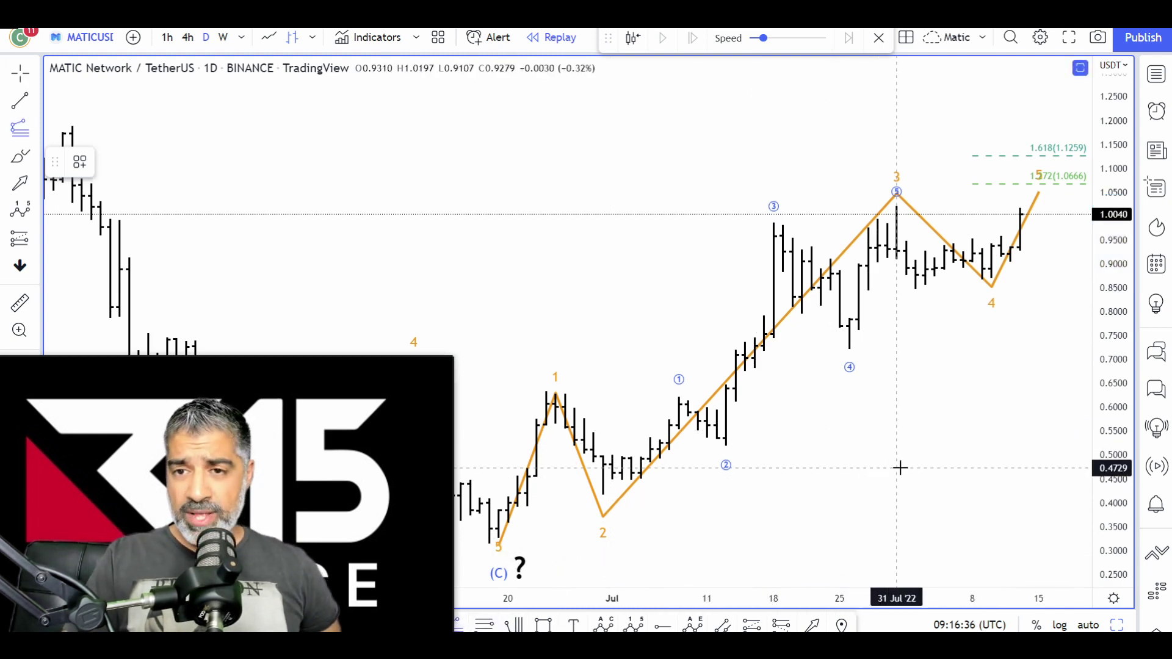
left_click(886, 540)
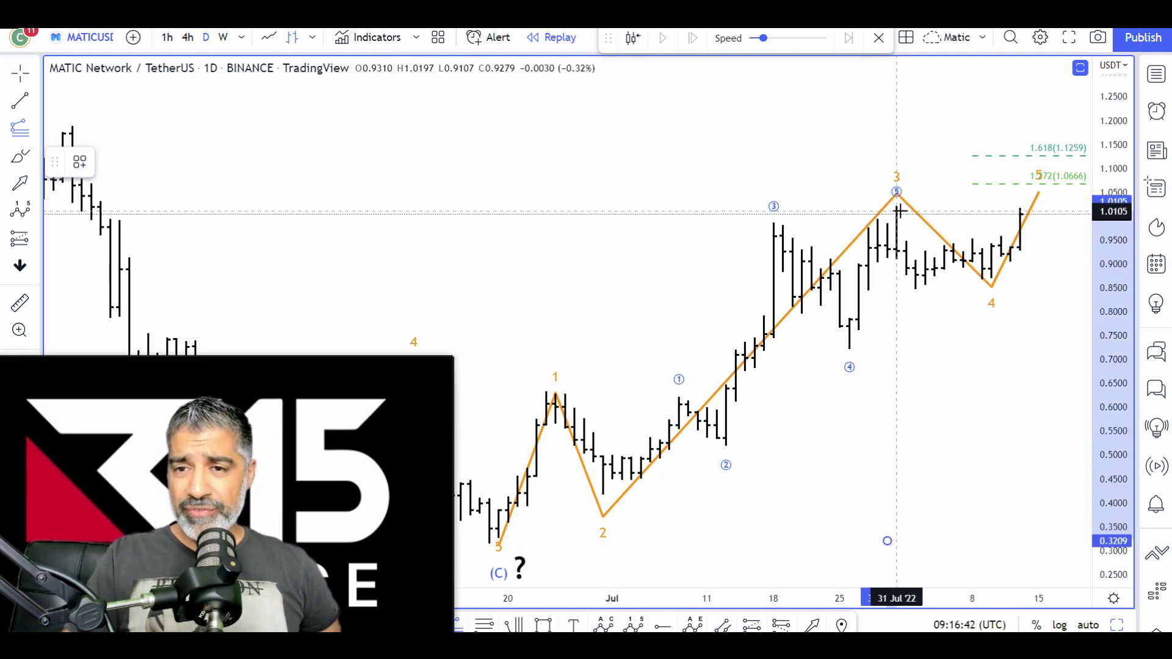
left_click(905, 206)
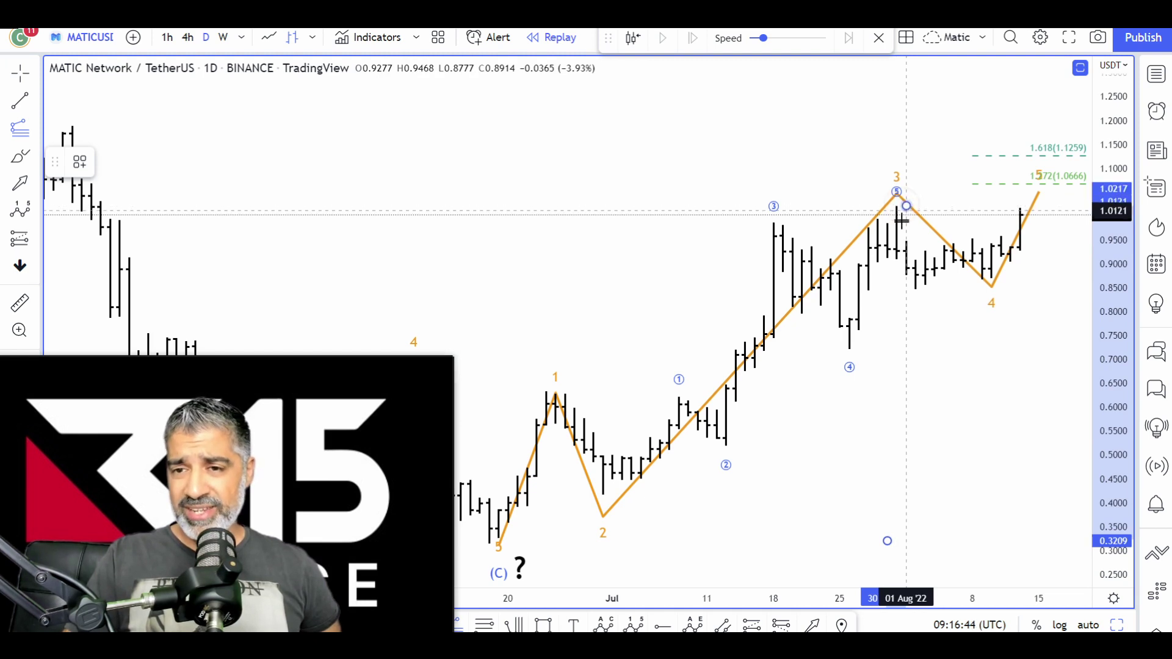
left_click(903, 288)
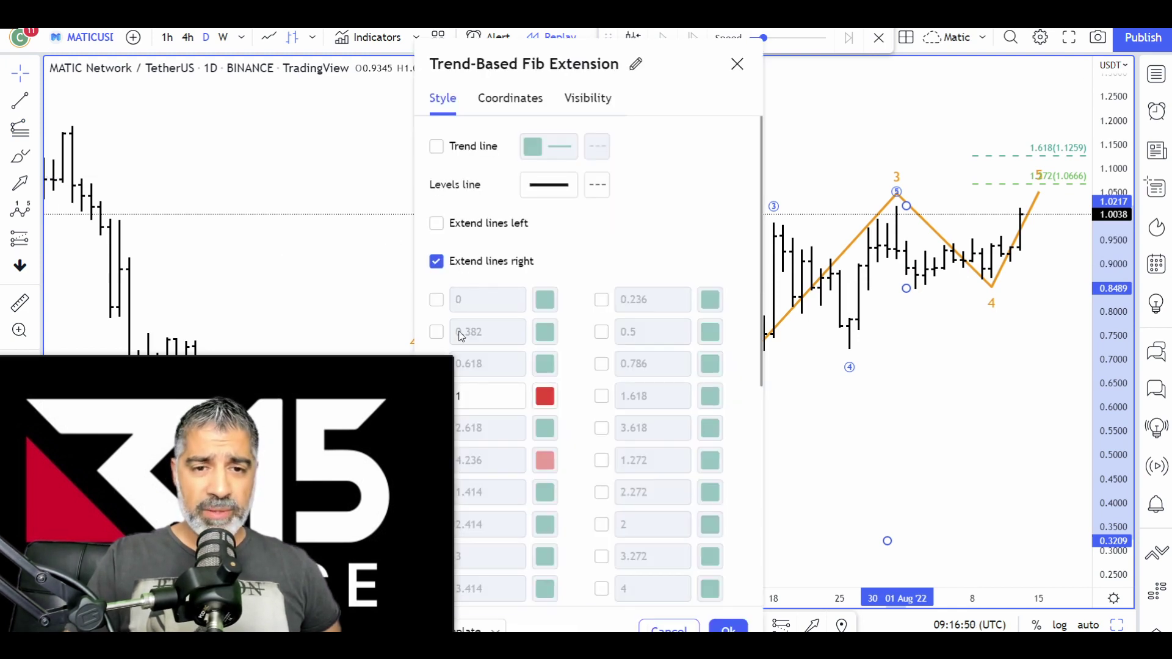
Enable the 0.382 and 0.618 levels of the Trend-Based Fib Extension and disable level 1
left_click(436, 332)
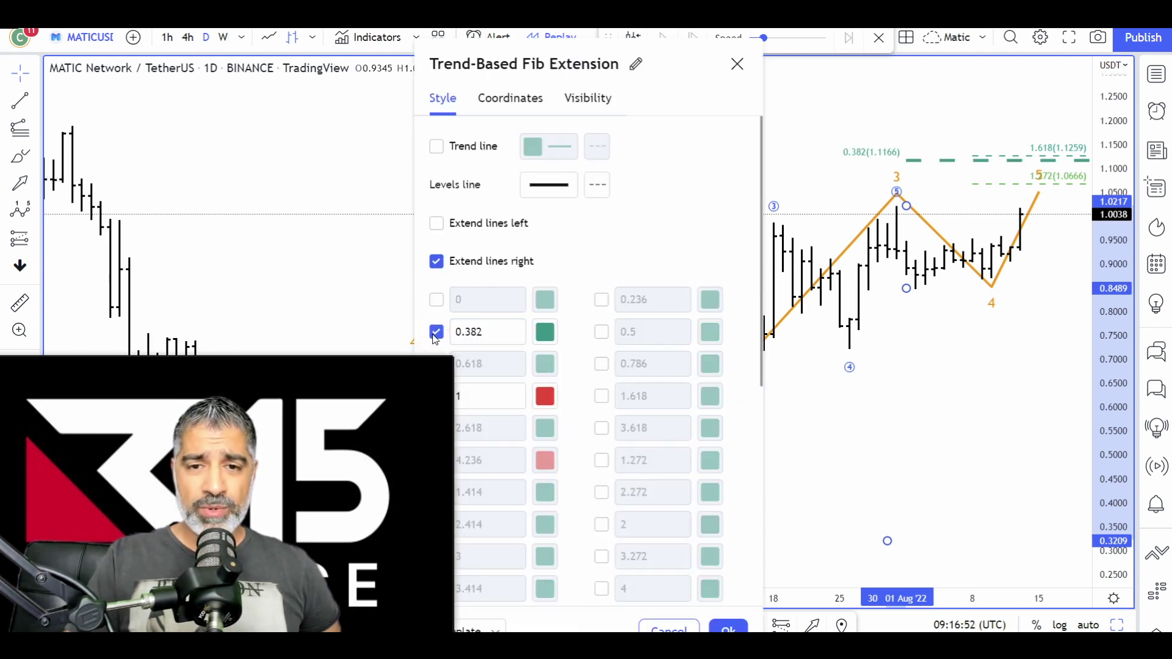
left_click_drag(666, 67, 728, 55)
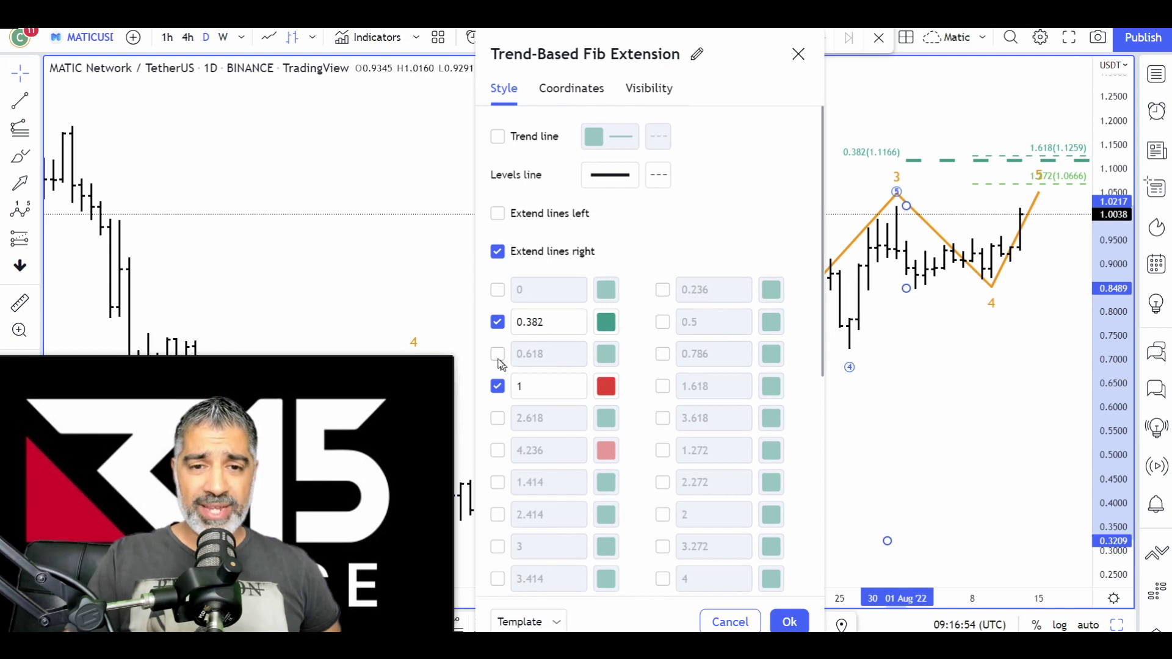
left_click(497, 355)
left_click(498, 386)
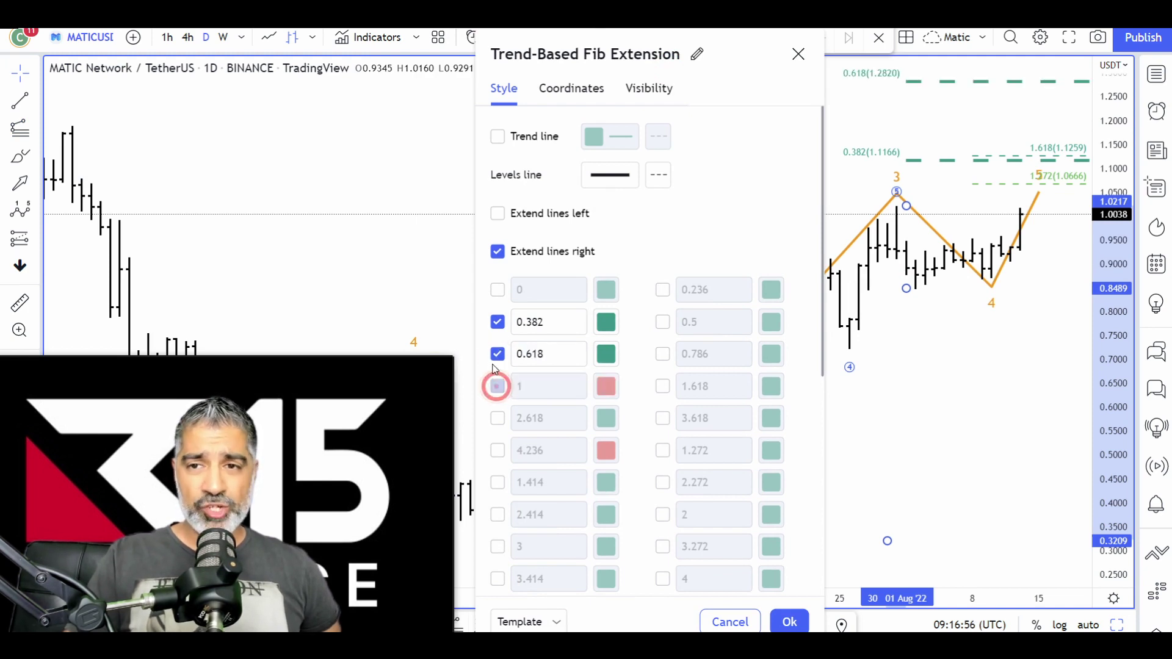
left_click(788, 621)
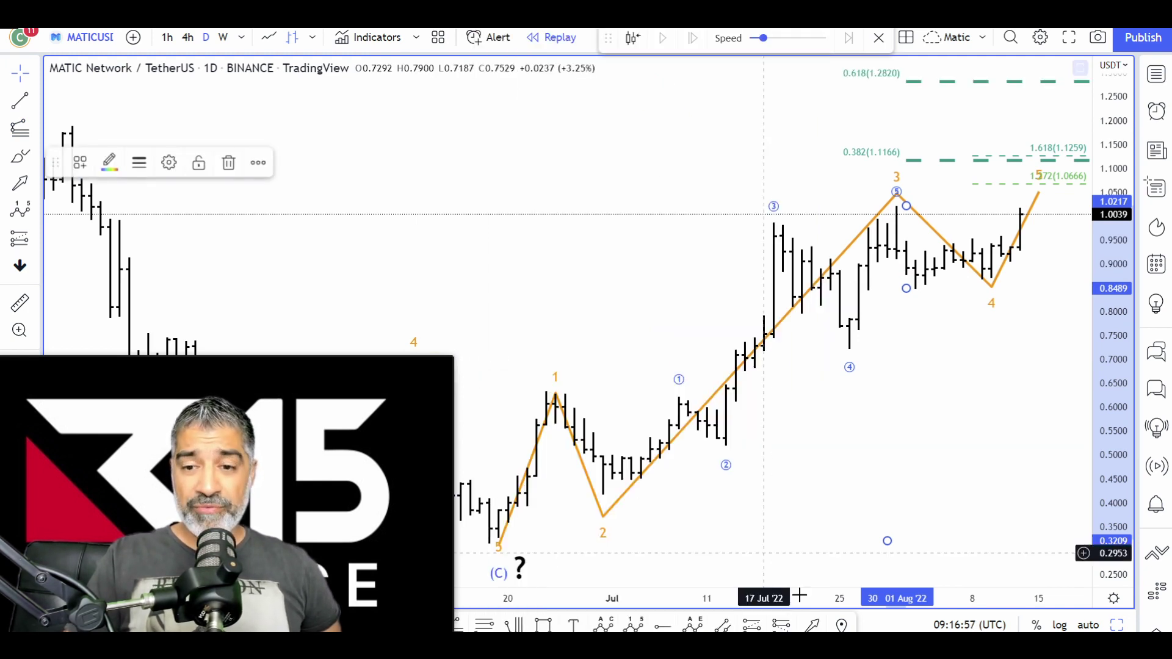
Point out the wave 5 target cluster between 1.0666 and 1.1259 with a temporary arrow marker and discard it
left_click(812, 624)
left_click_drag(565, 170, 805, 163)
left_click_drag(885, 169, 1048, 144)
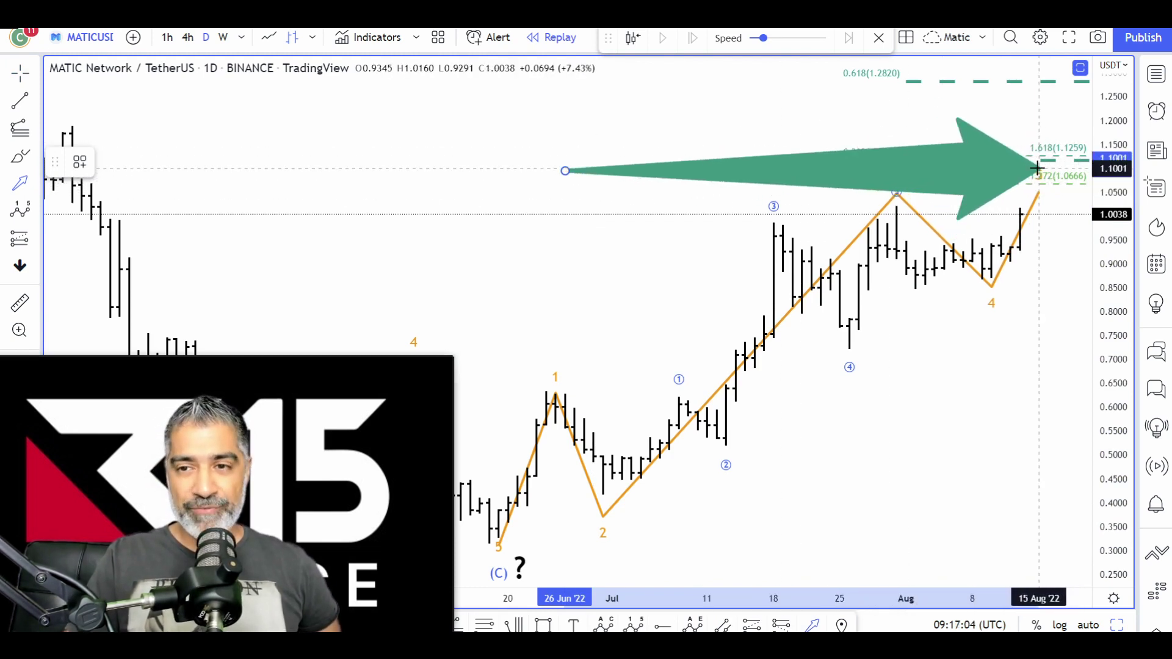
key("Escape")
Draw a rectangle over the target cluster from 9 to 18 August, spanning prices of about 1.0713 to 1.1289
left_click_drag(990, 448, 946, 451)
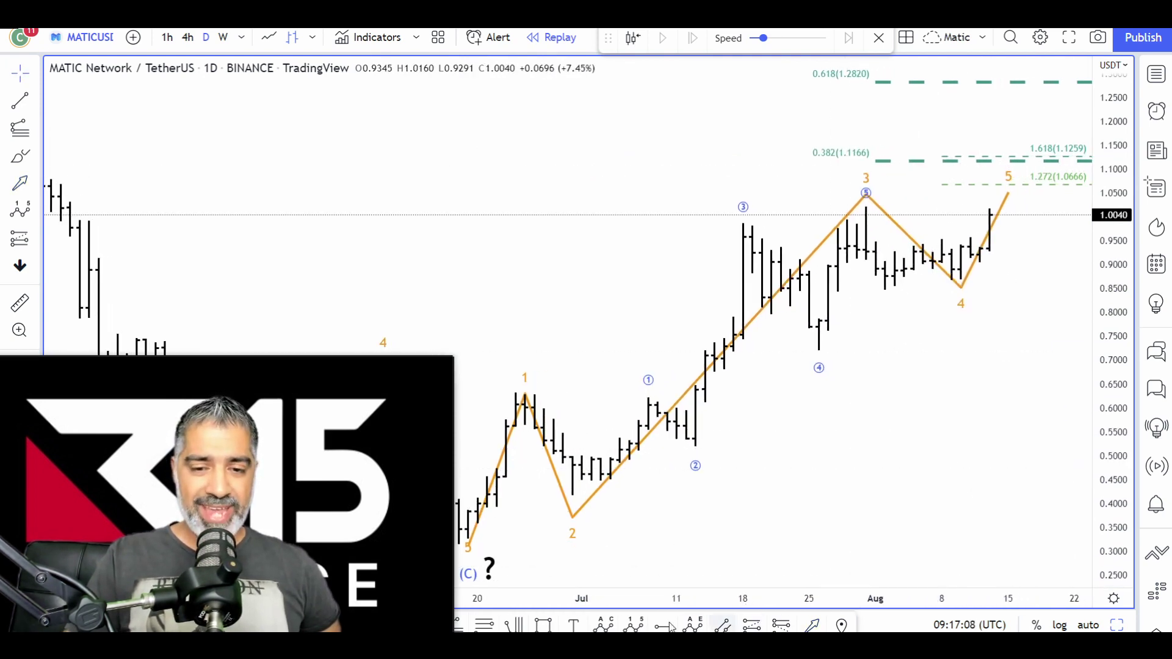
left_click(542, 624)
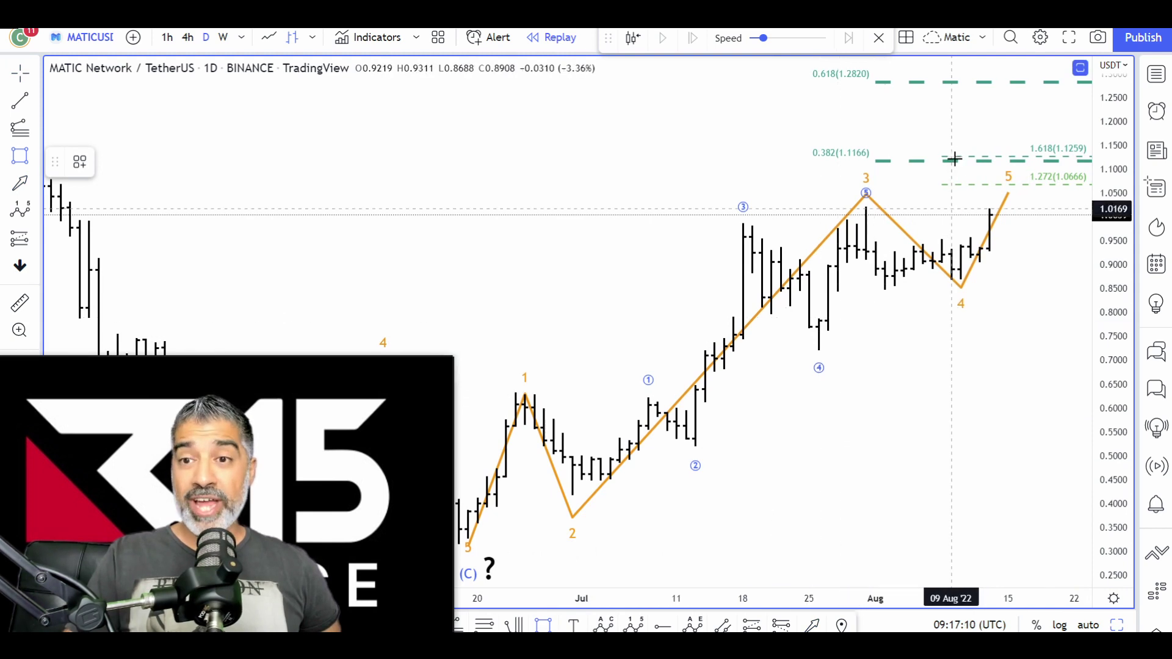
mouse_move(954, 161)
left_mouse_down()
mouse_move(970, 183)
mouse_move(1036, 184)
left_mouse_up()
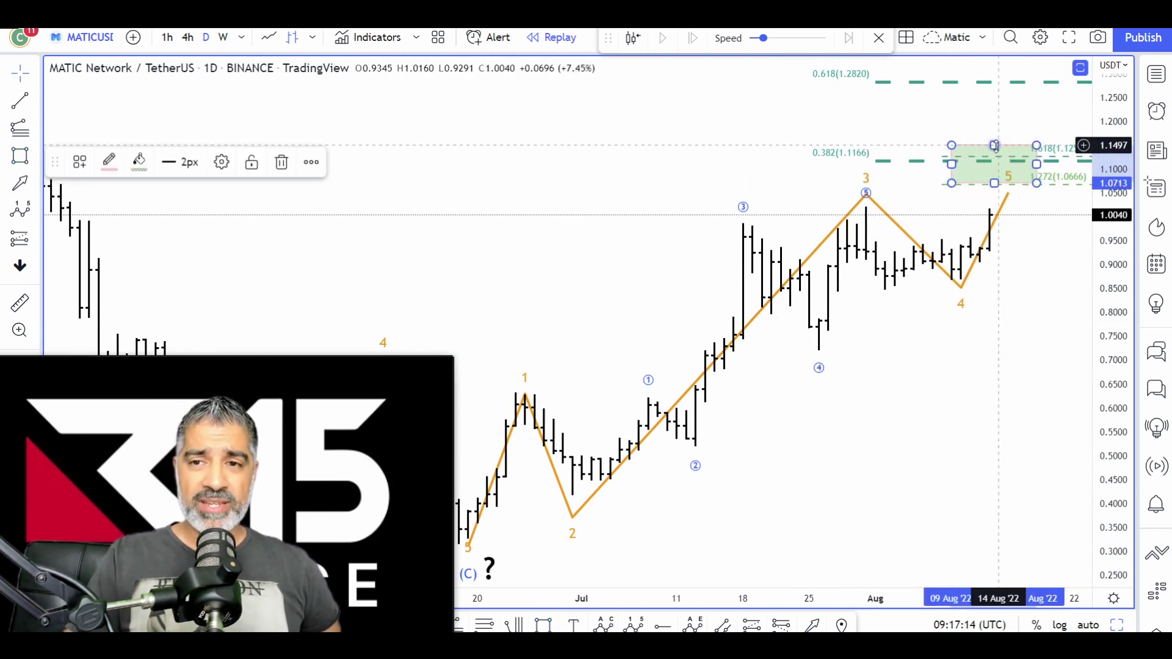
left_click_drag(994, 146, 996, 155)
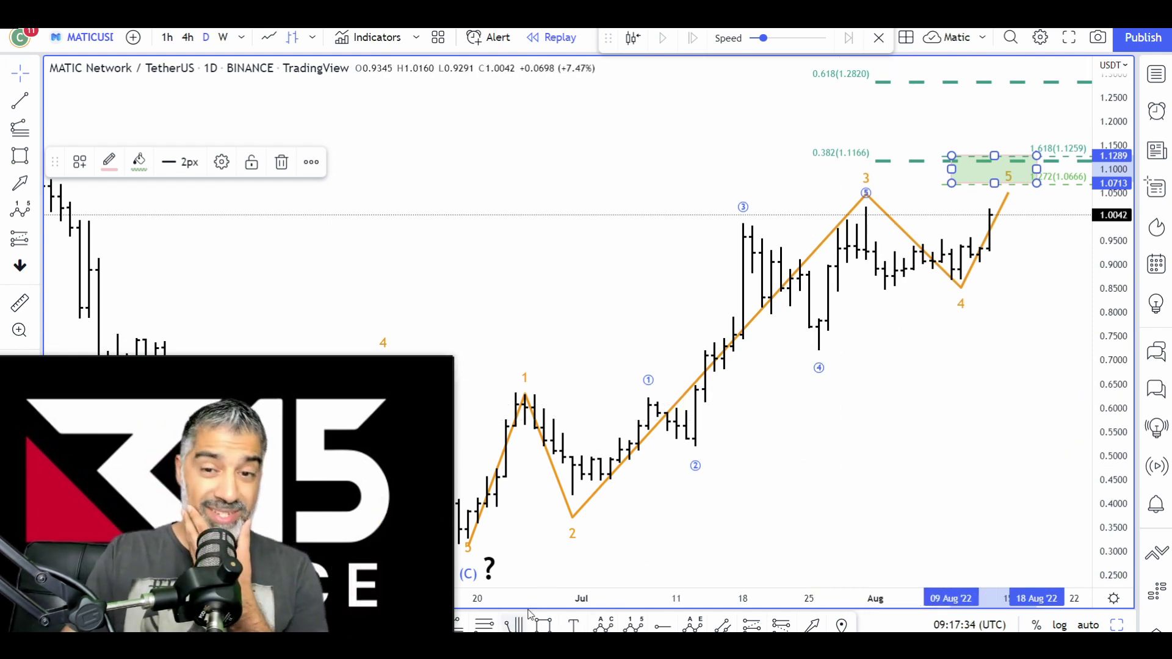
Place two Fibonacci time projections, one from 18 July to 31 July and one from 26 July to 2 August
left_click(513, 624)
left_click(742, 174)
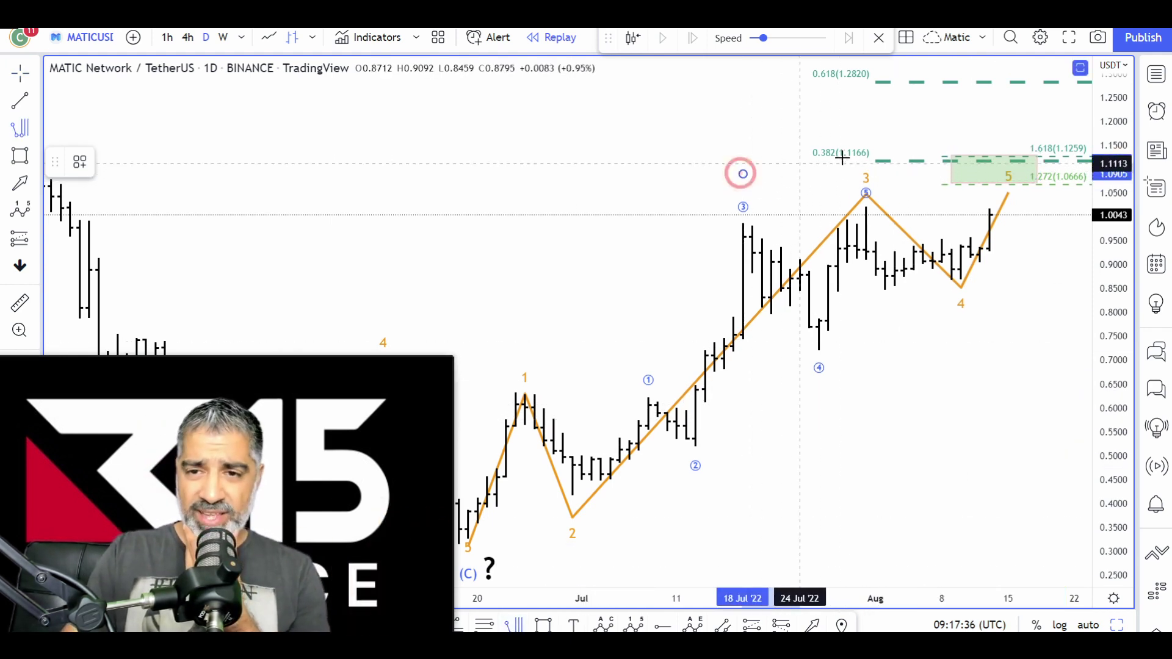
left_click(865, 160)
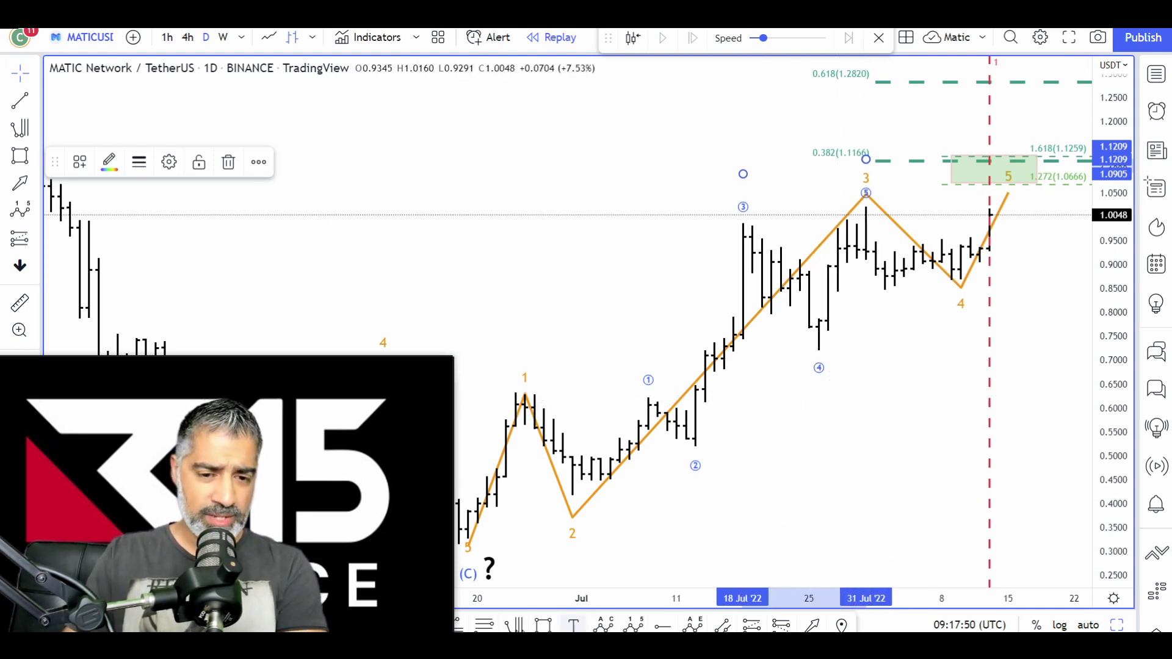
left_click(785, 427)
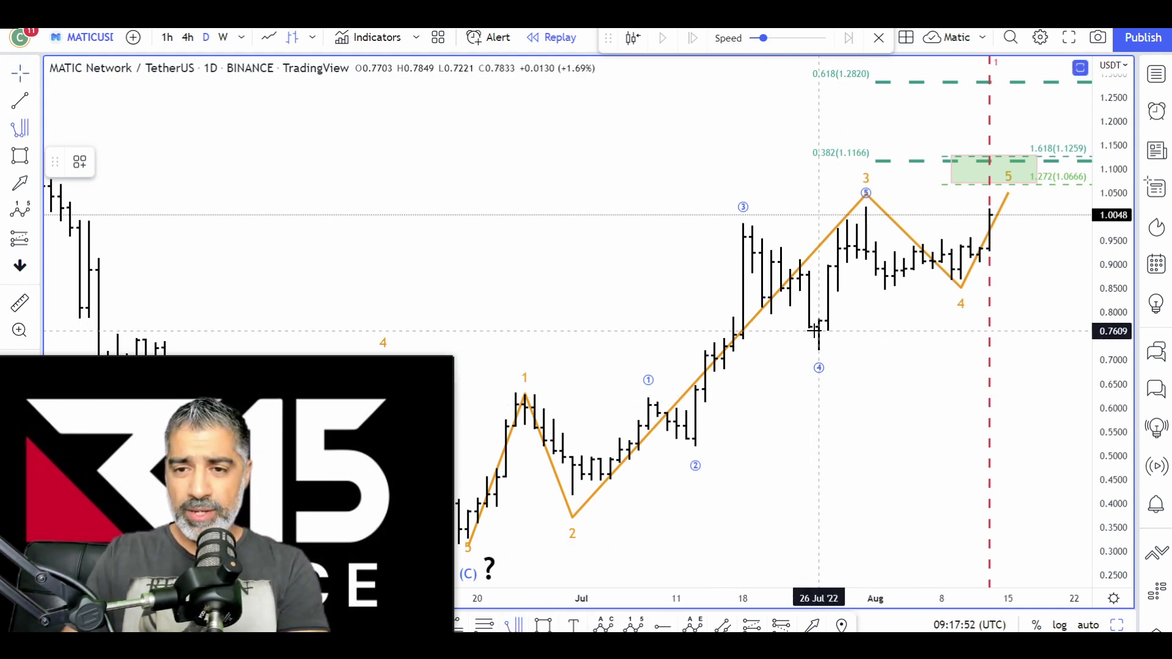
left_click(885, 332)
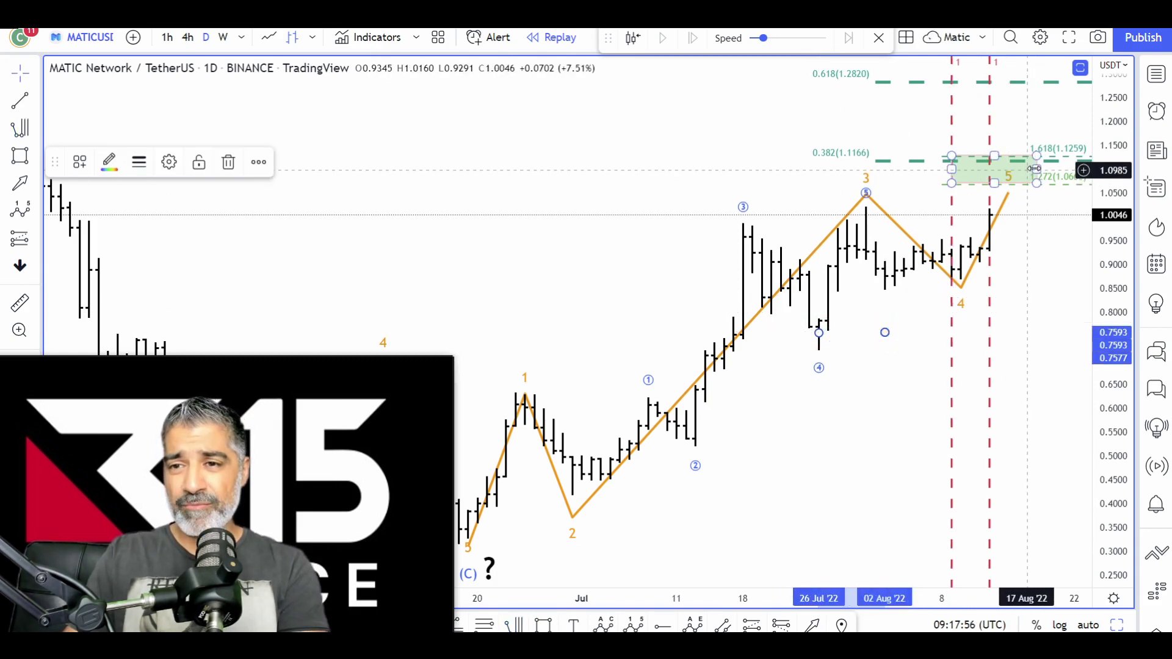
Narrow the target rectangle to roughly the span between the two projected time lines and restore the multi-chart layout
left_click_drag(1034, 168, 959, 172)
left_click(814, 471)
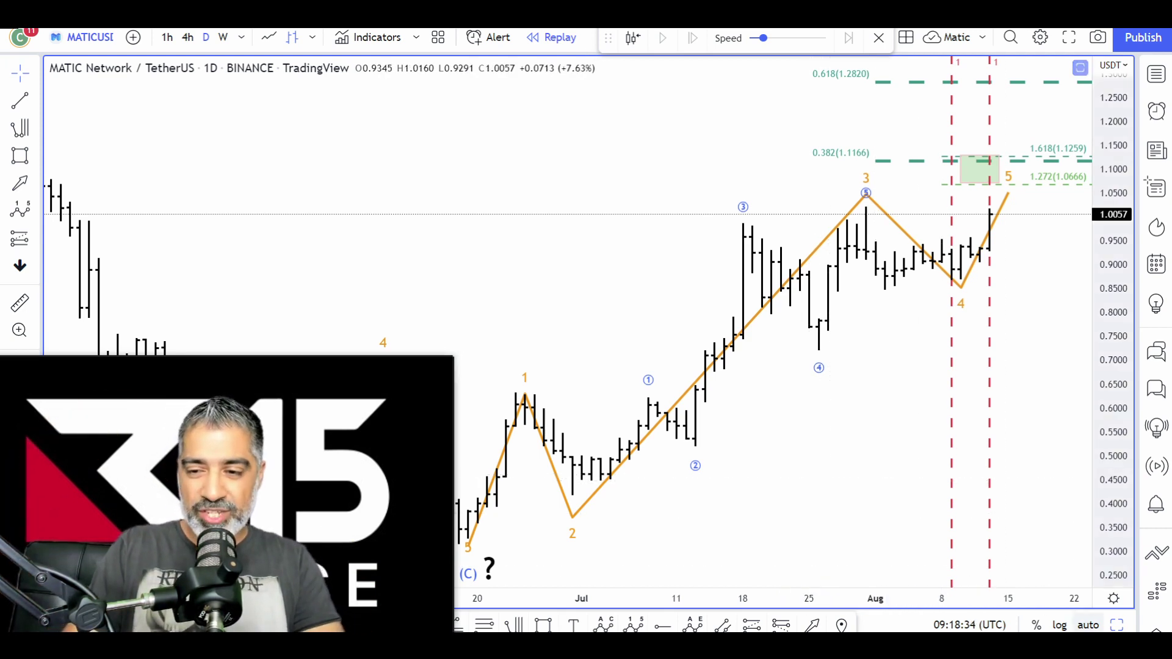
left_click(1117, 624)
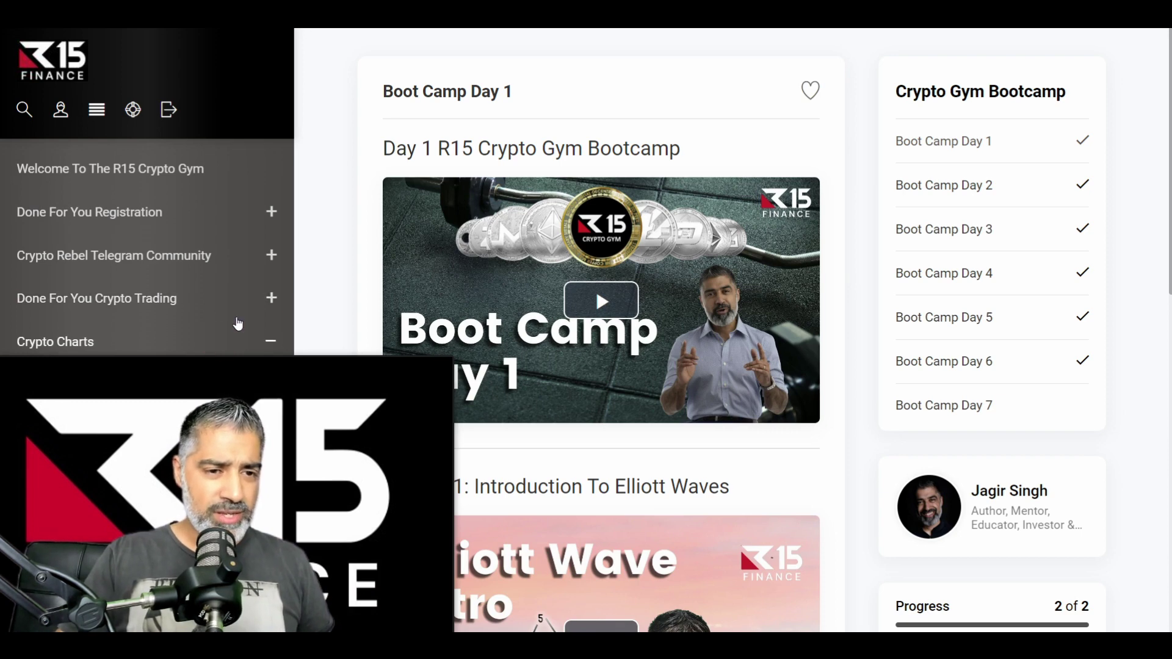
Switch to the R15 Finance website and look through the free live charts page and the Boot Camp Day 1 lessons
scroll(238, 324, "down", 4)
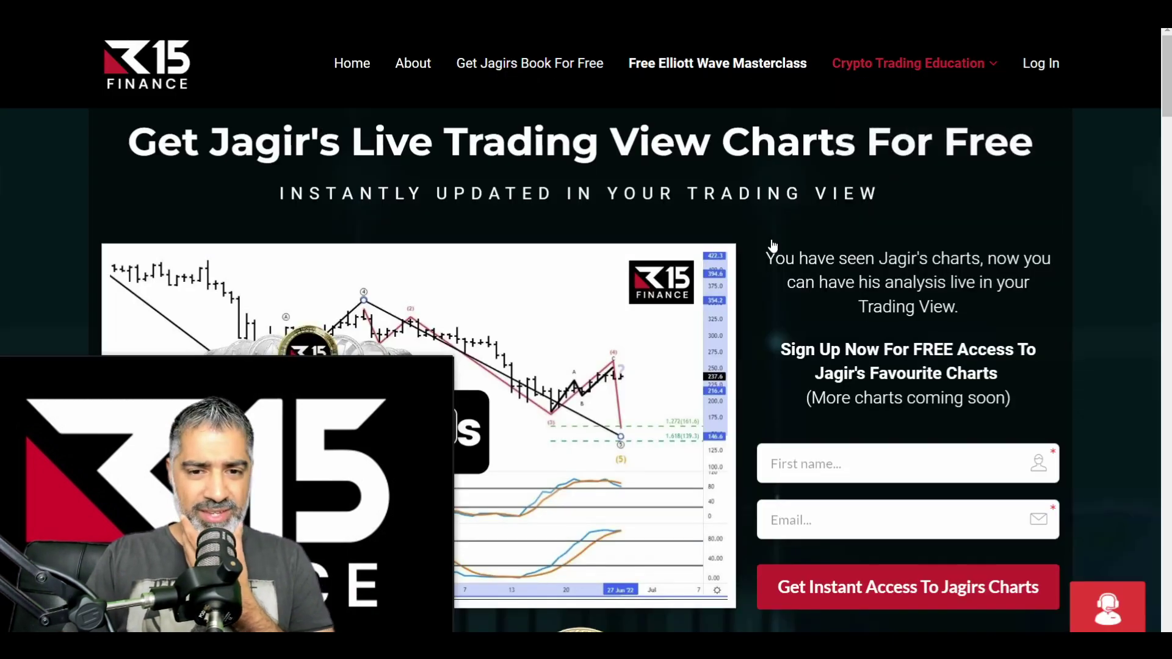
scroll(717, 268, "down", 10)
scroll(704, 274, "down", 5)
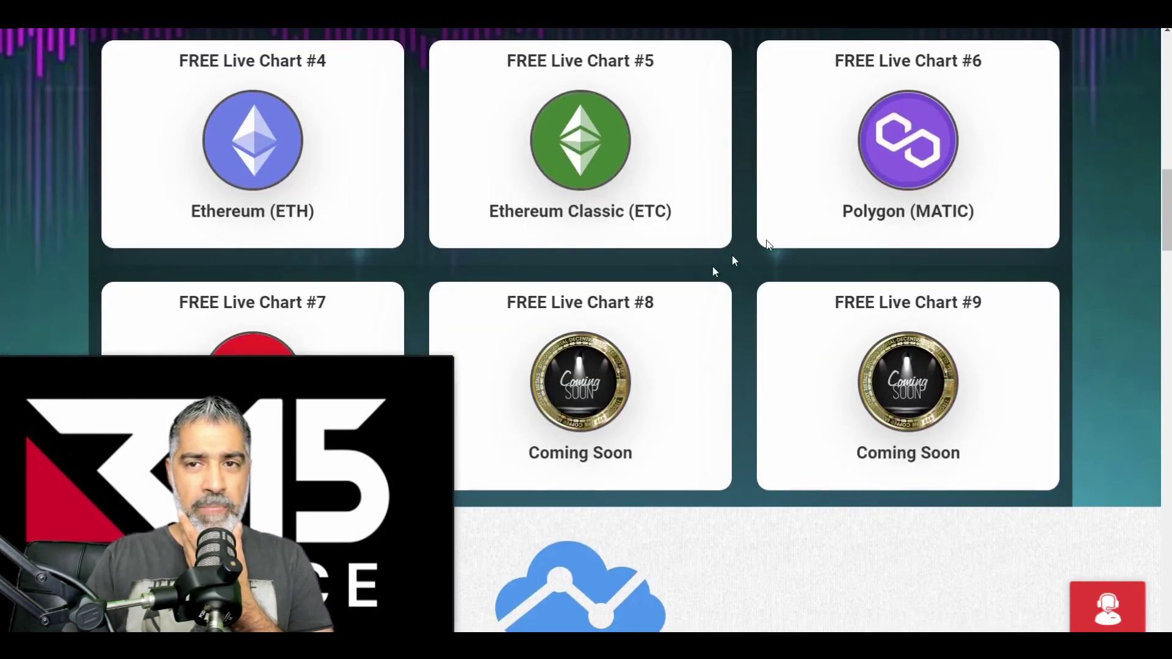
scroll(733, 256, "up", 4)
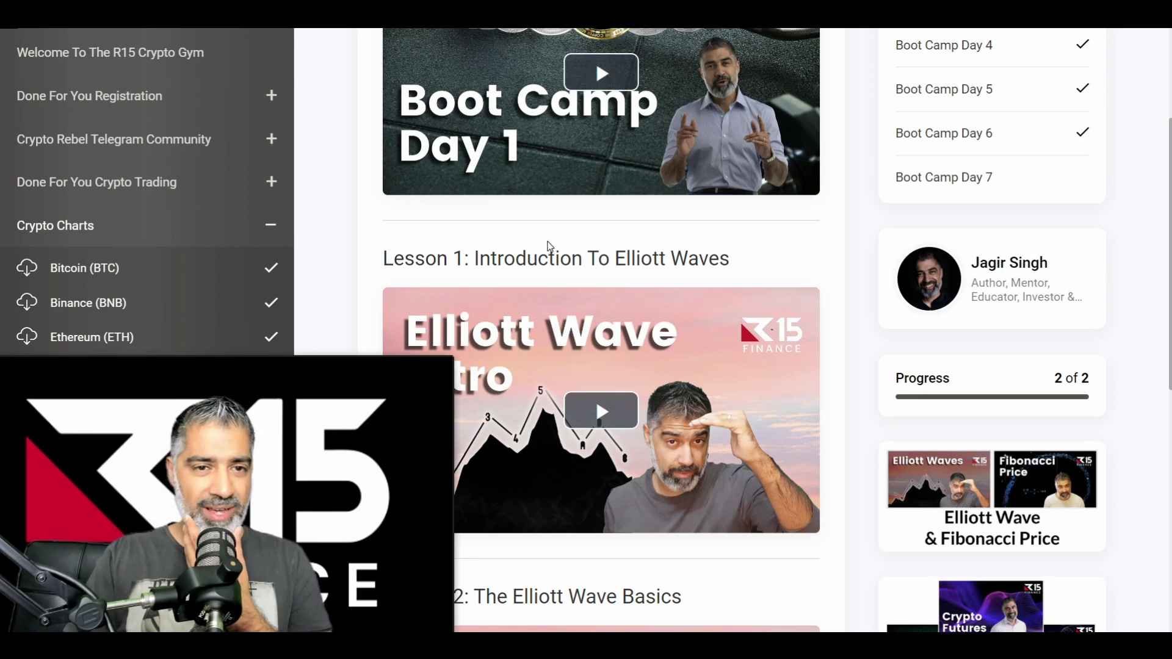
scroll(547, 250, "up", 5)
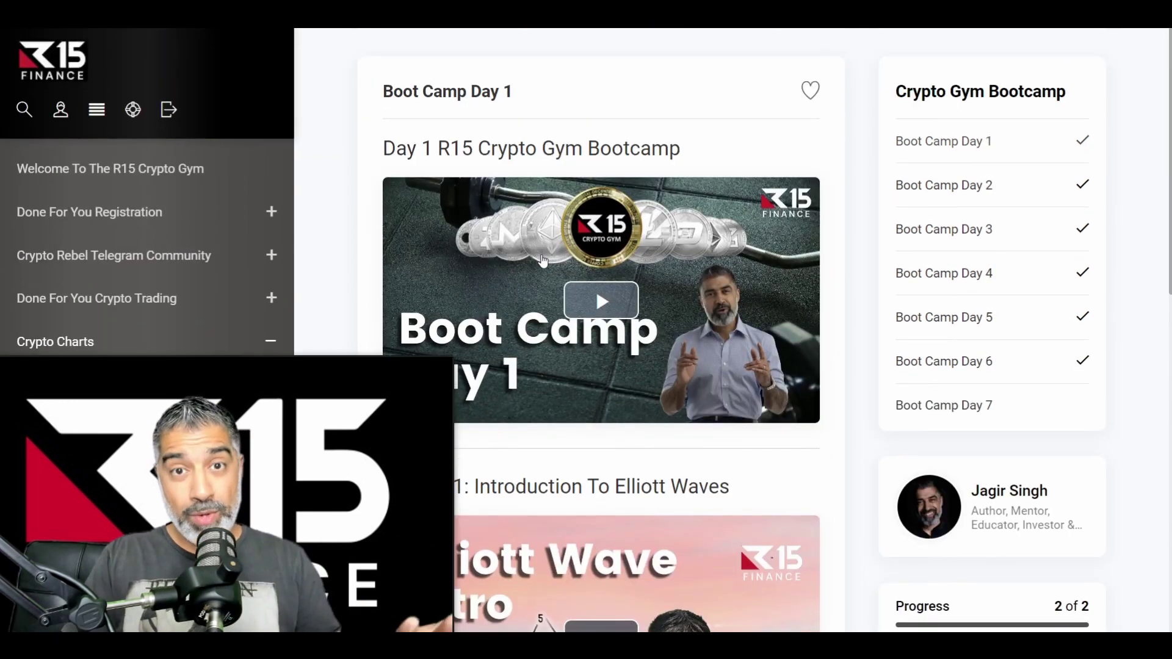
scroll(619, 354, "down", 1)
scroll(619, 354, "down", 2)
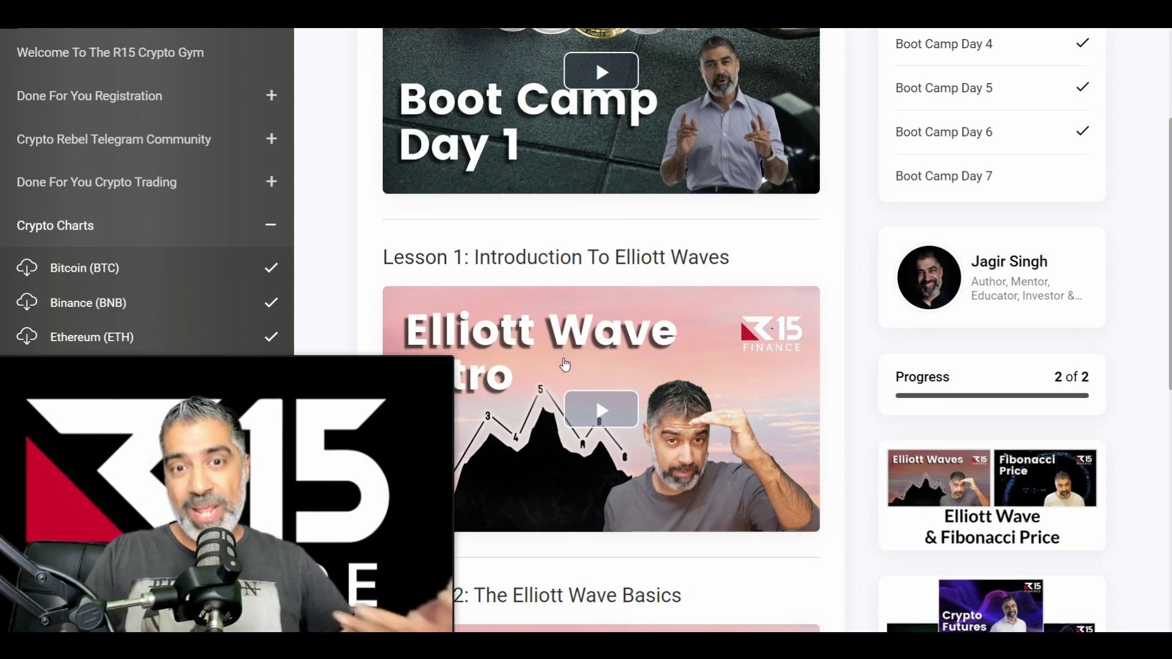
scroll(567, 366, "down", 5)
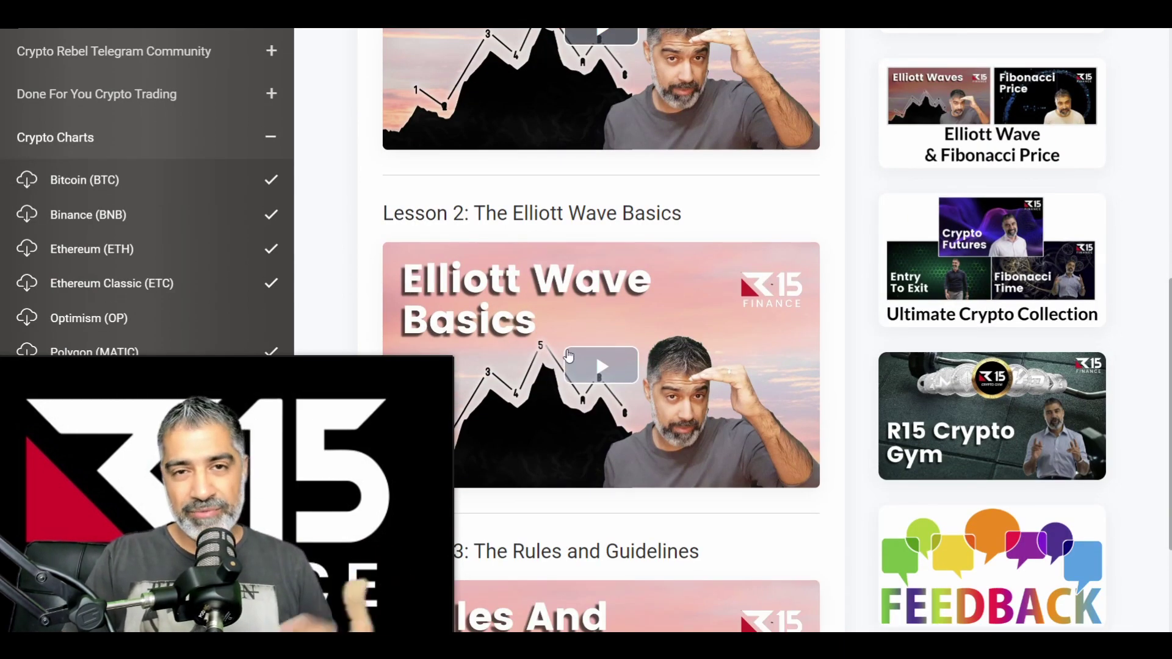
scroll(531, 338, "up", 3)
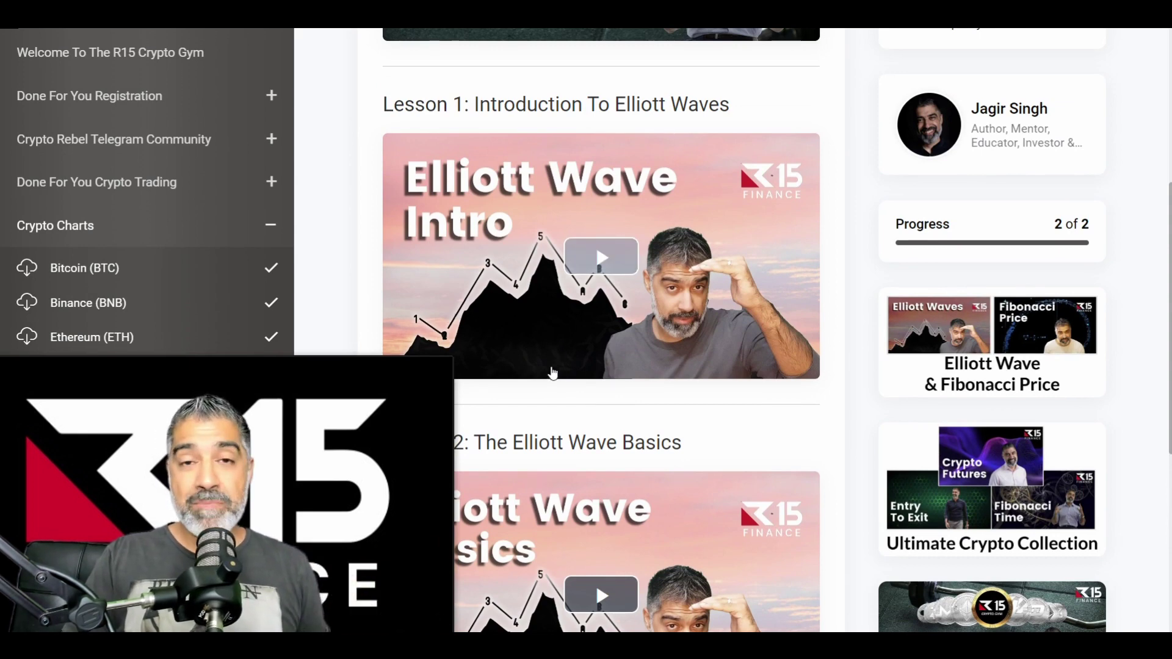
scroll(625, 384, "up", 5)
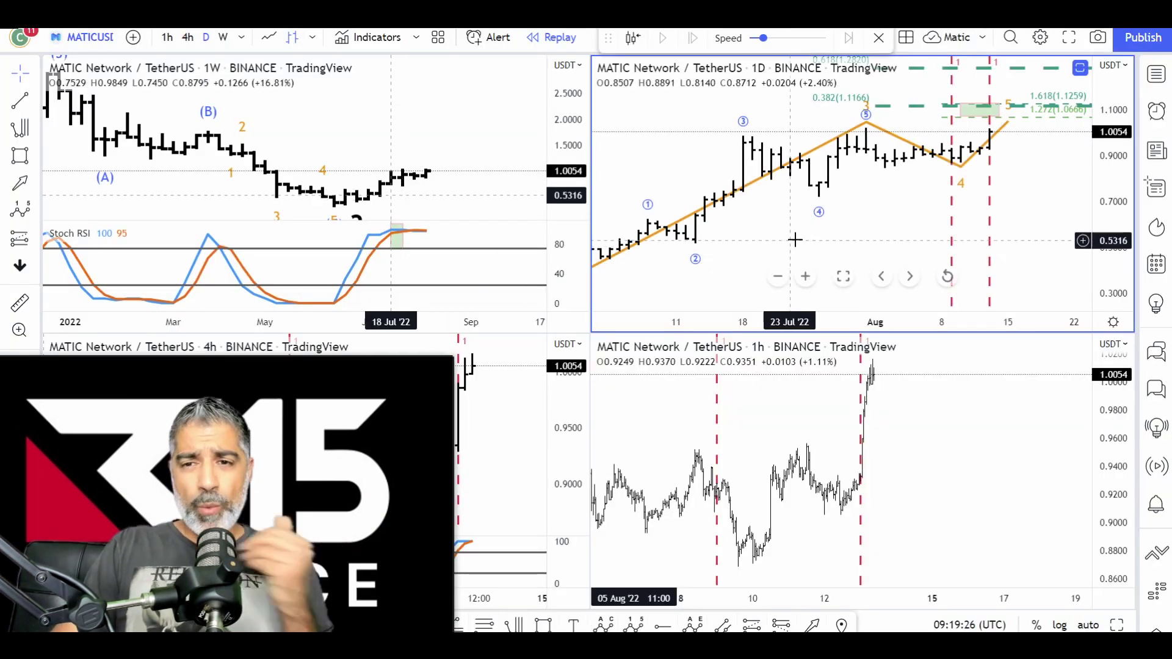
Return to the TradingView charts, maximize the weekly chart's Stoch RSI pane and stretch it around the July–August crossover
left_click(461, 106)
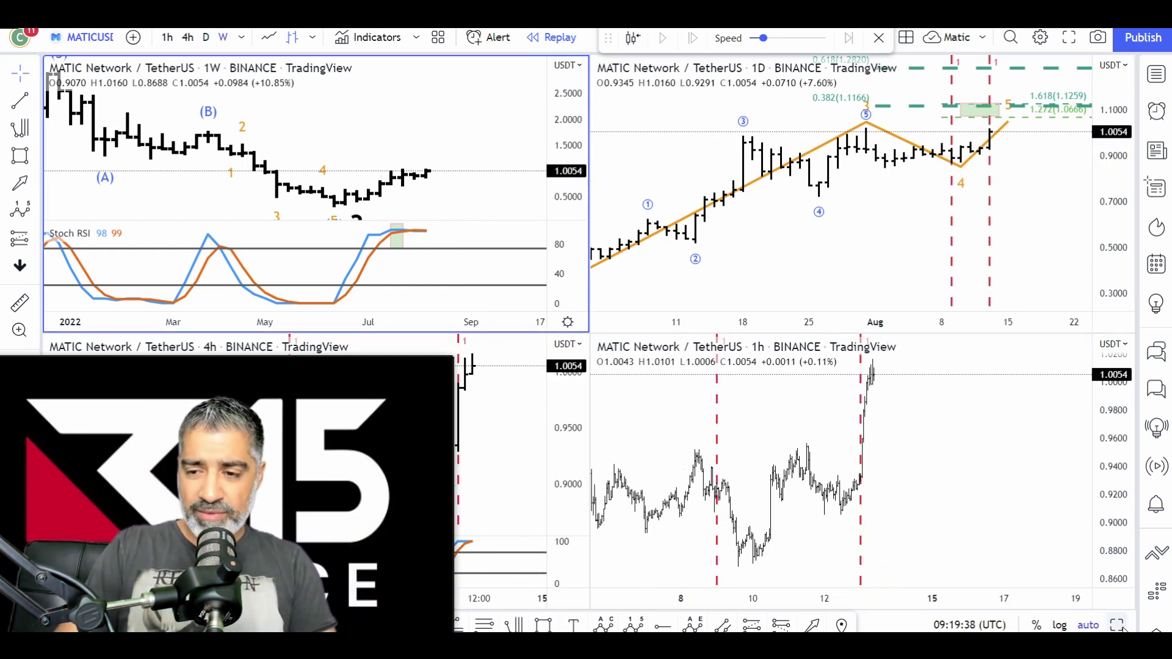
key("alt+Return")
double_click(855, 495)
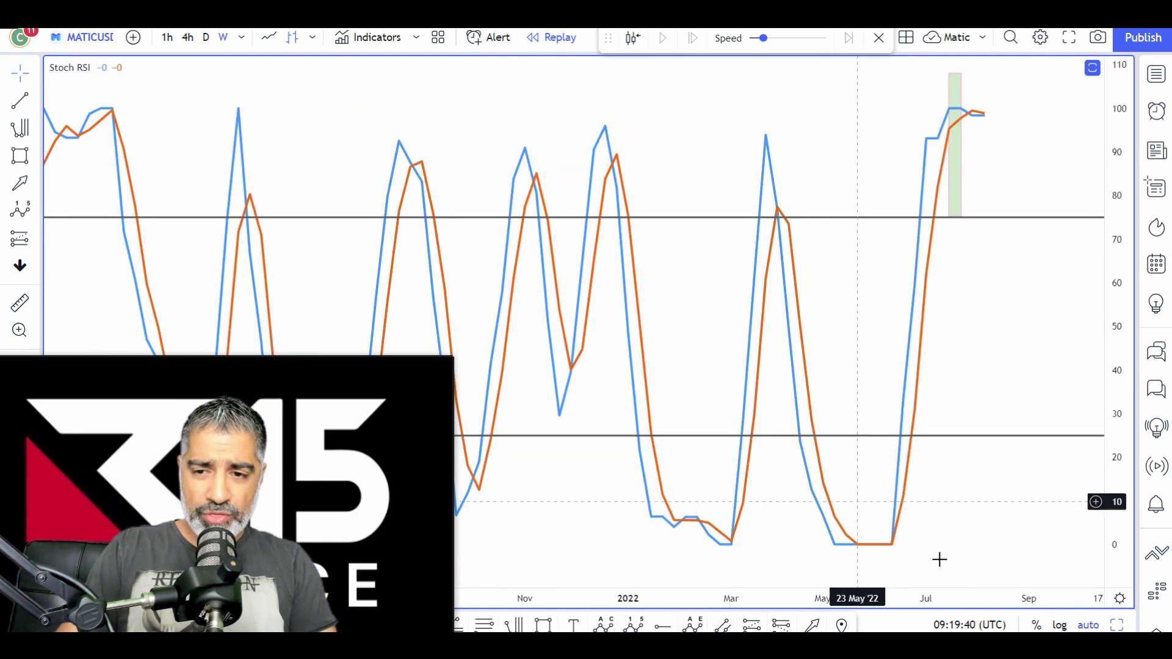
left_click_drag(985, 603, 832, 596)
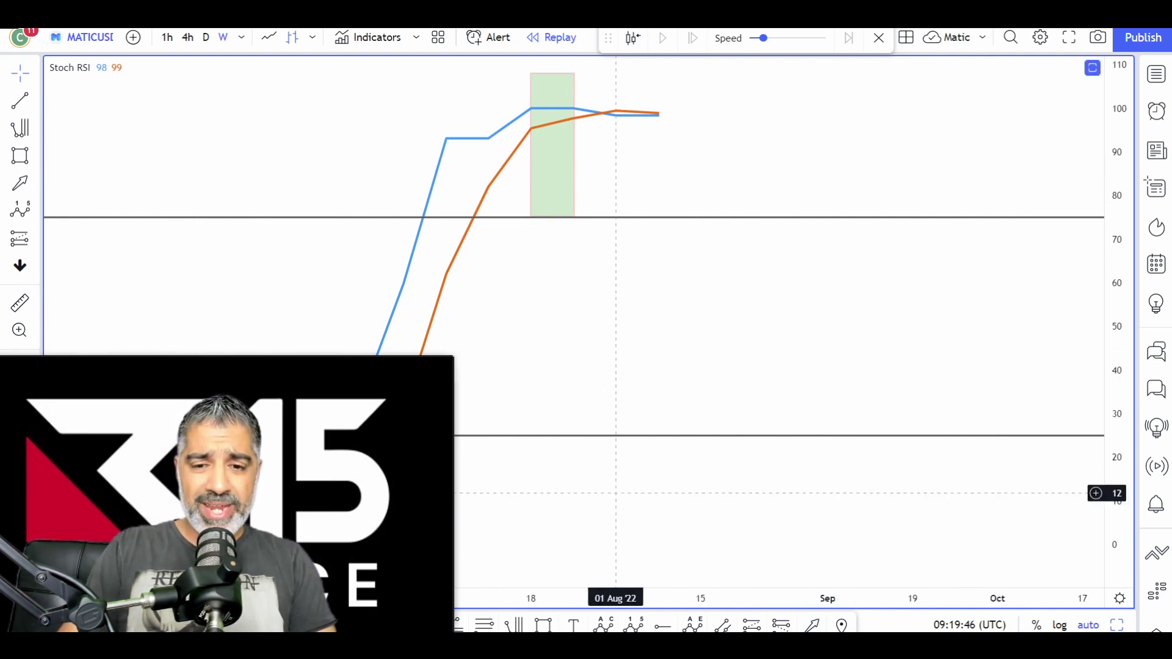
Point out the 1 August Stoch RSI crossover with a temporary arrow marker and discard it
left_click(811, 625)
left_click(615, 384)
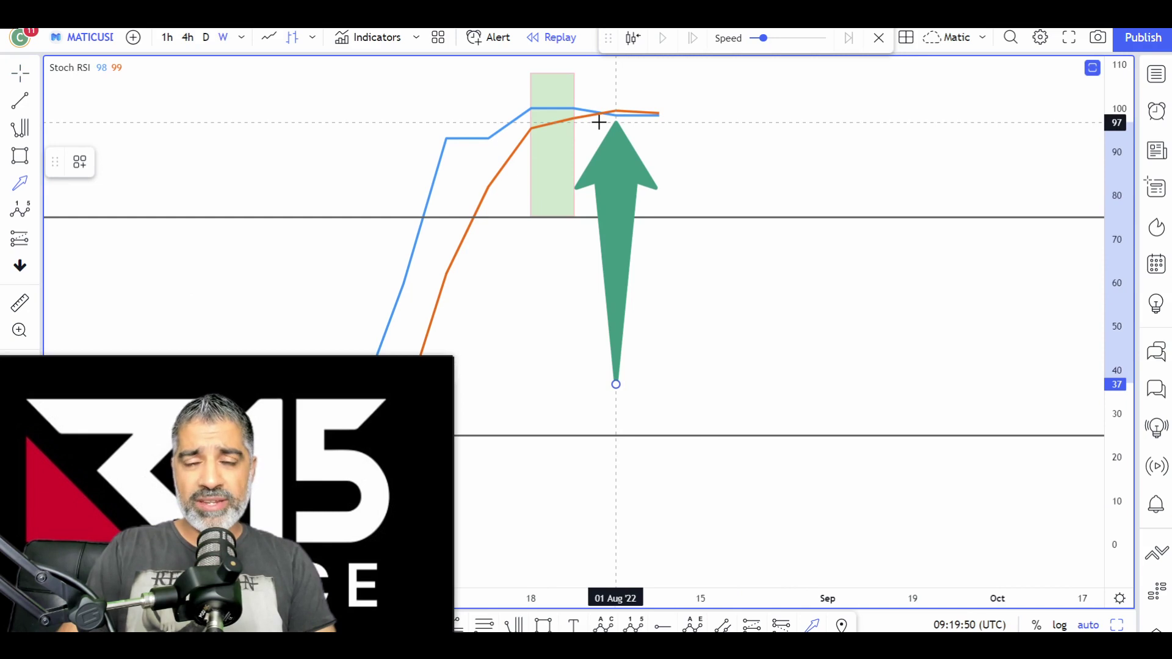
key("Escape")
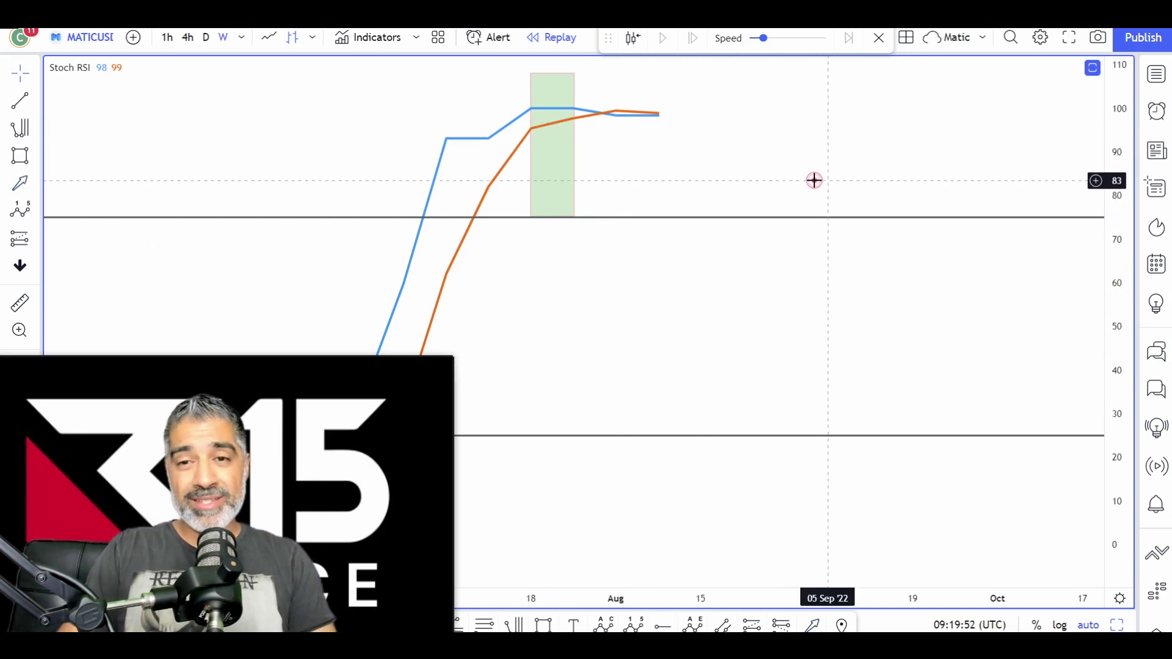
Restore the weekly price pane above the Stoch RSI, exit bar replay and show the whole A-B-C decline
double_click(817, 190)
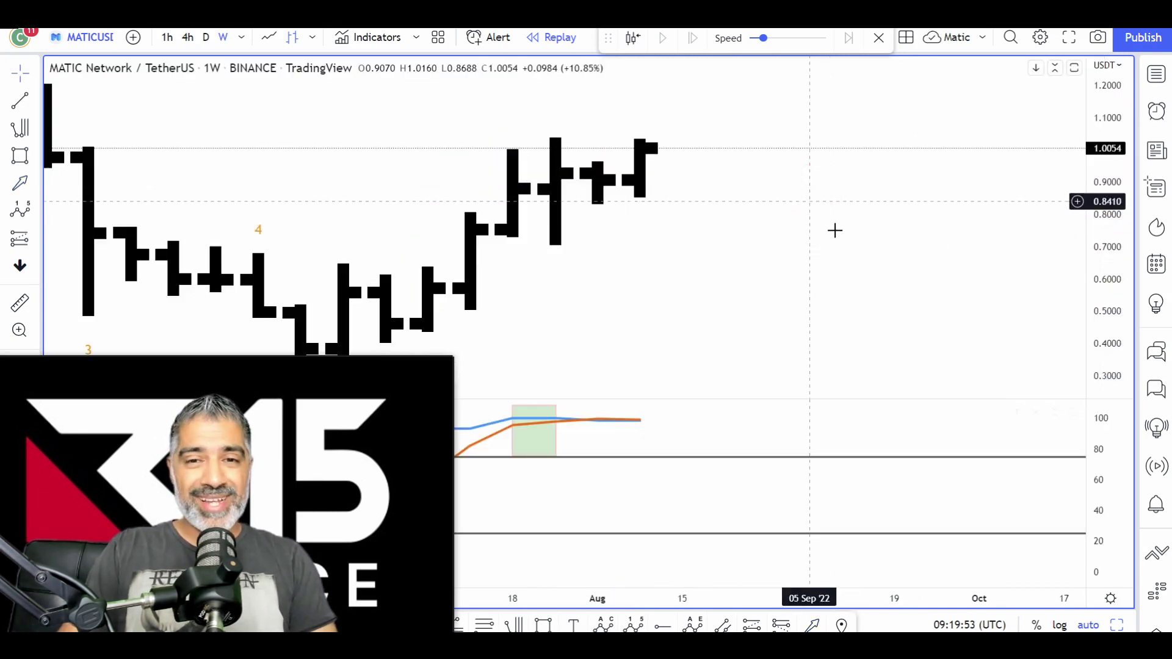
left_click(878, 38)
scroll(808, 557, "down", 5)
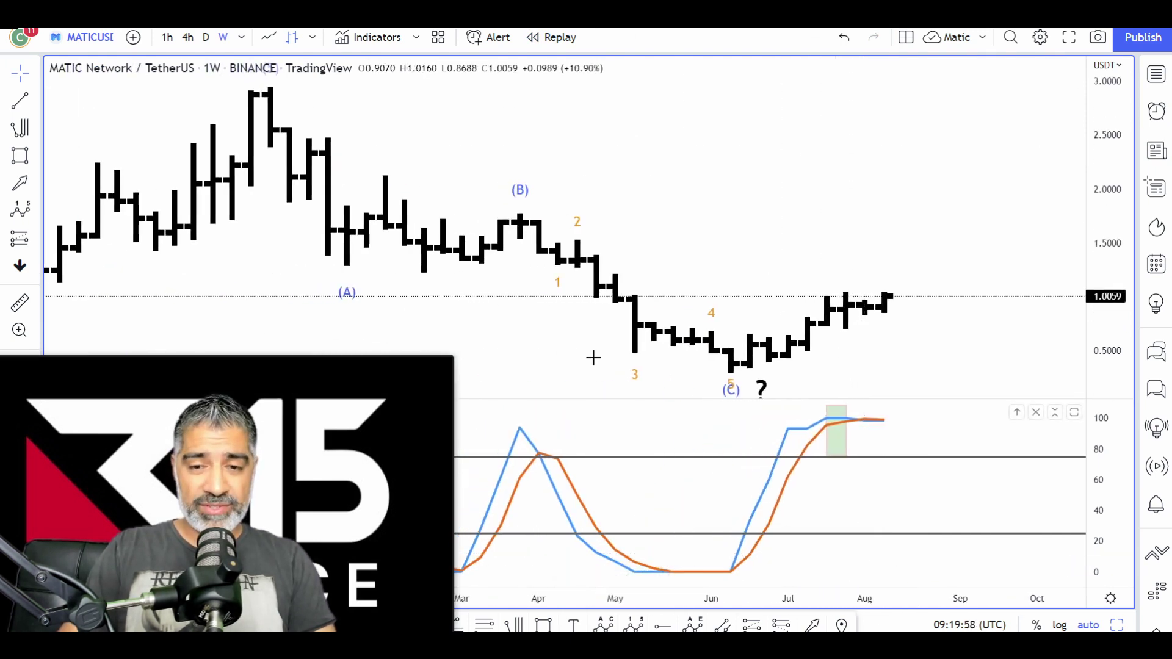
Circle the (B) high, the latest price highs and both Stoch RSI crossovers in red, add a downward arrow, and clear the annotations
mouse_move(360, 30)
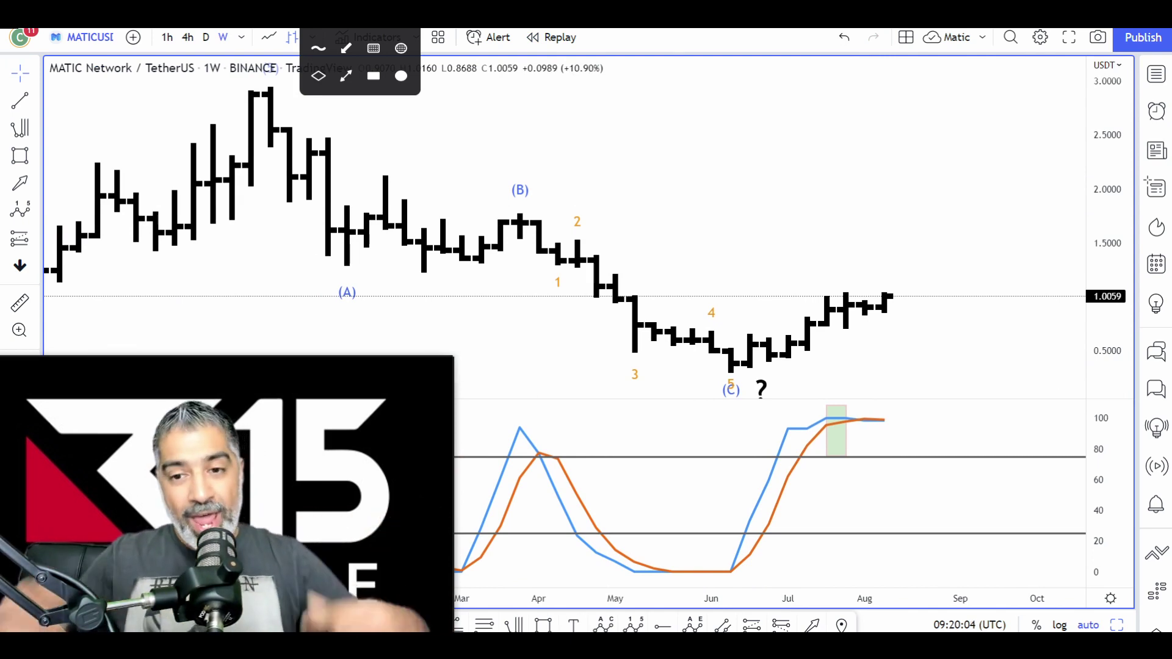
left_click(346, 48)
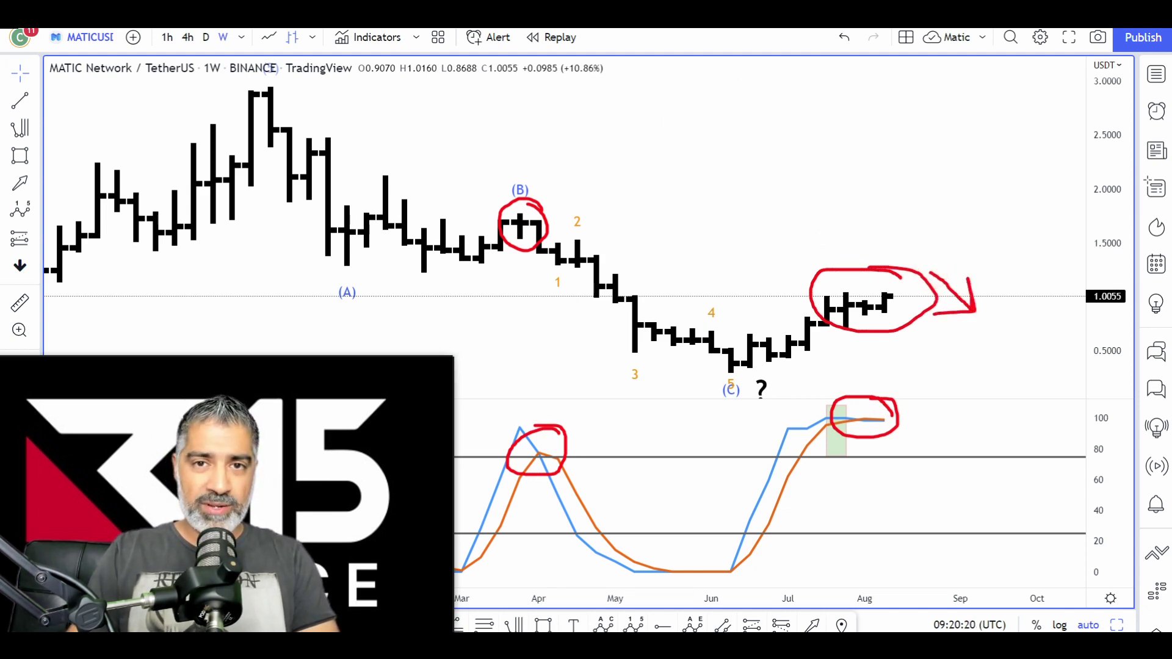
left_click(639, 28)
left_click(674, 58)
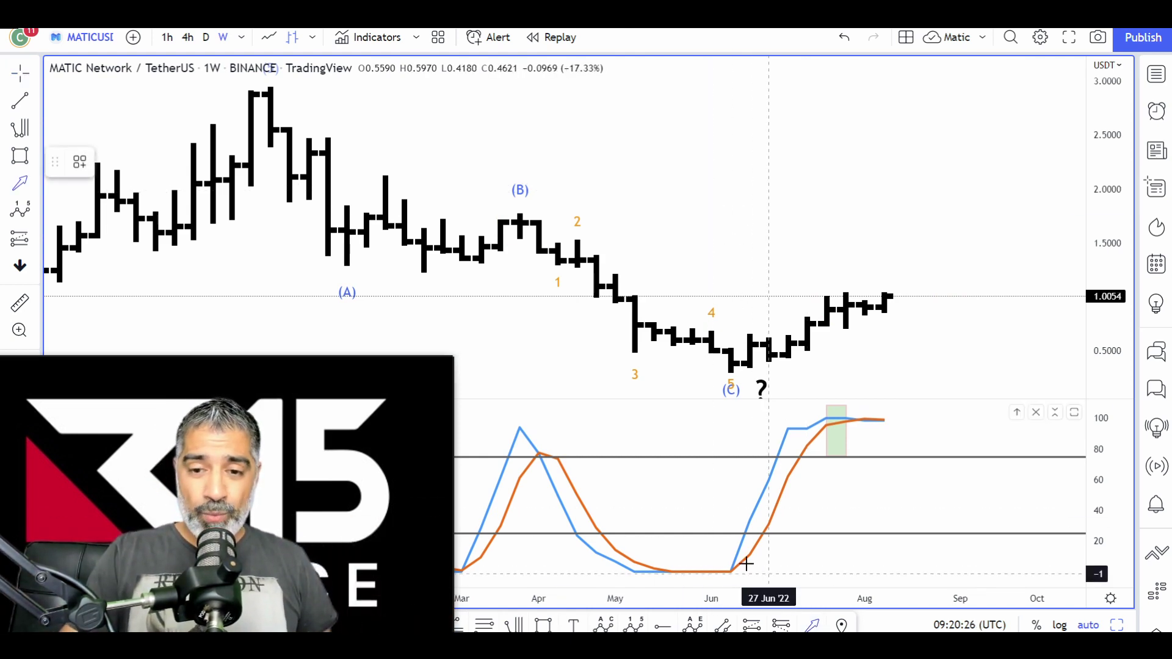
Mark the June–July rises in the Stoch RSI and in price from the (C) low with arrow markers and delete both
left_click_drag(732, 561, 817, 431)
left_click(818, 359)
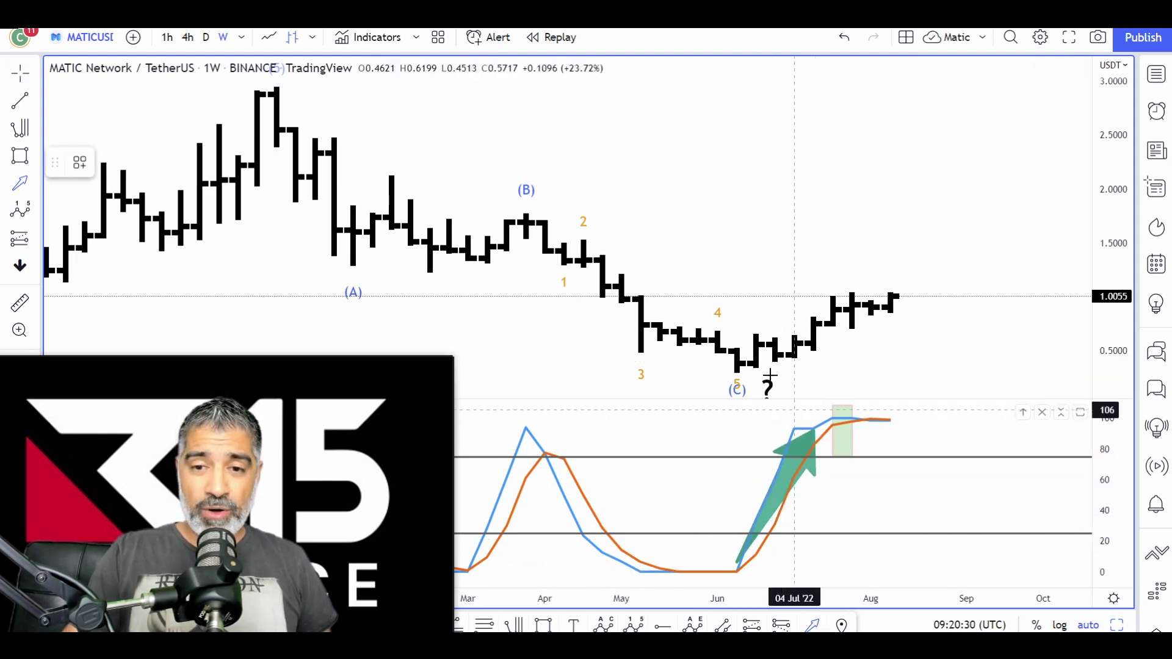
left_click_drag(755, 376, 851, 272)
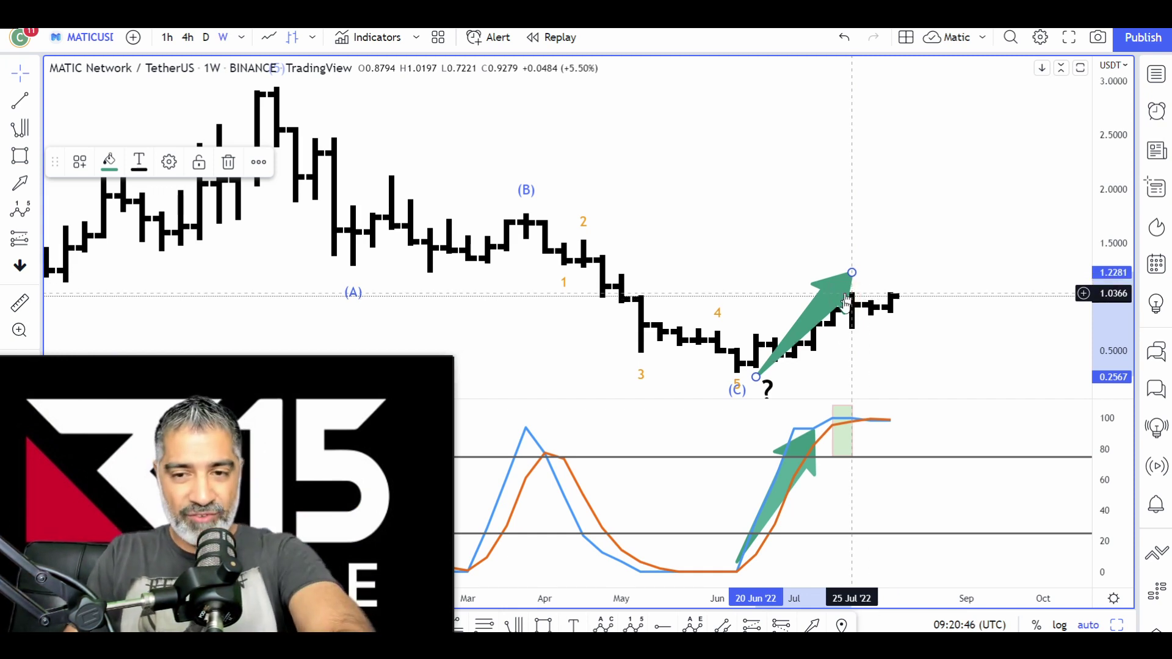
key("Delete")
left_click(790, 452)
key("Delete")
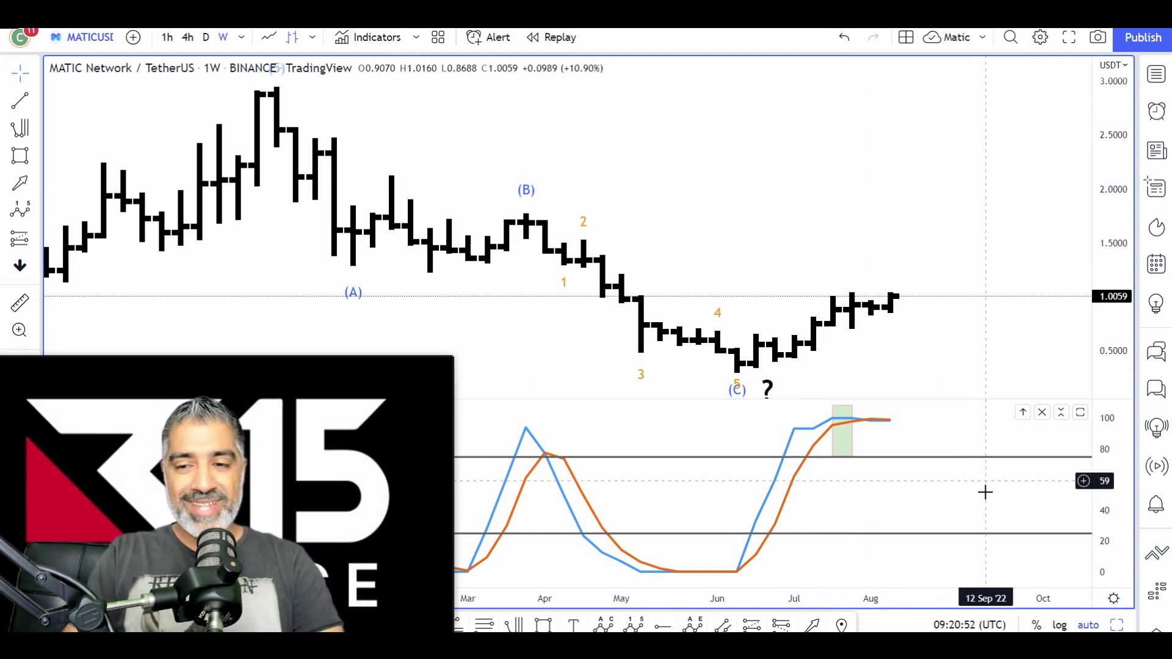
Switch from the weekly to the maximized daily chart and view the wave count from the (C) low to wave 5
left_click(1118, 625)
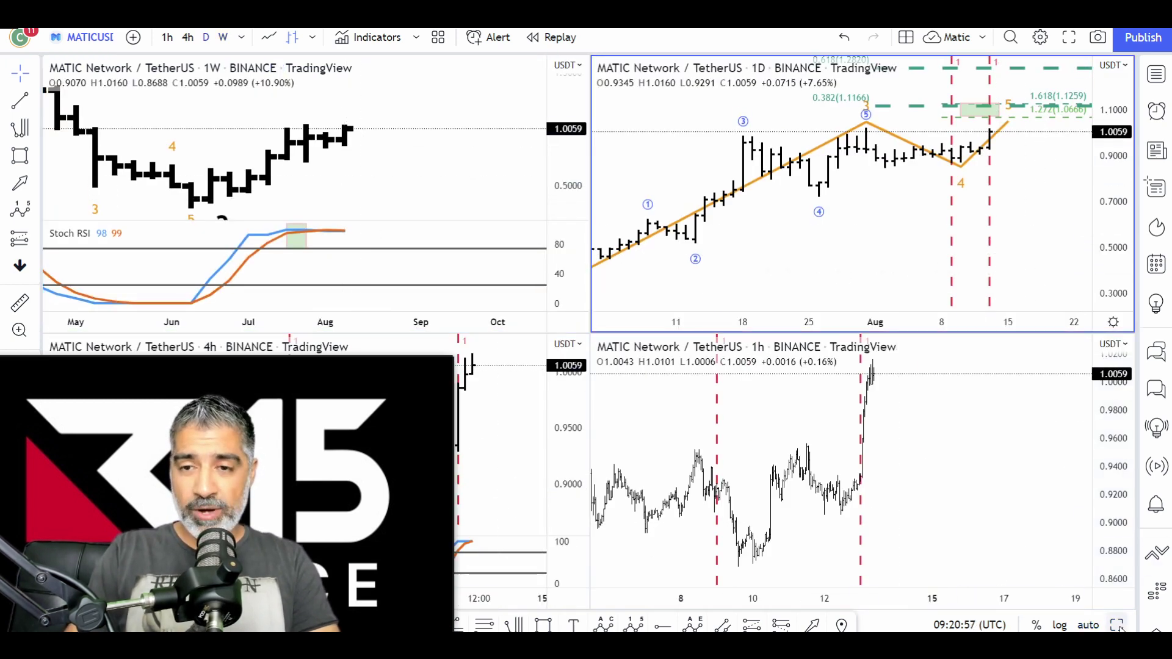
left_click(1118, 626)
scroll(894, 601, "down", 3)
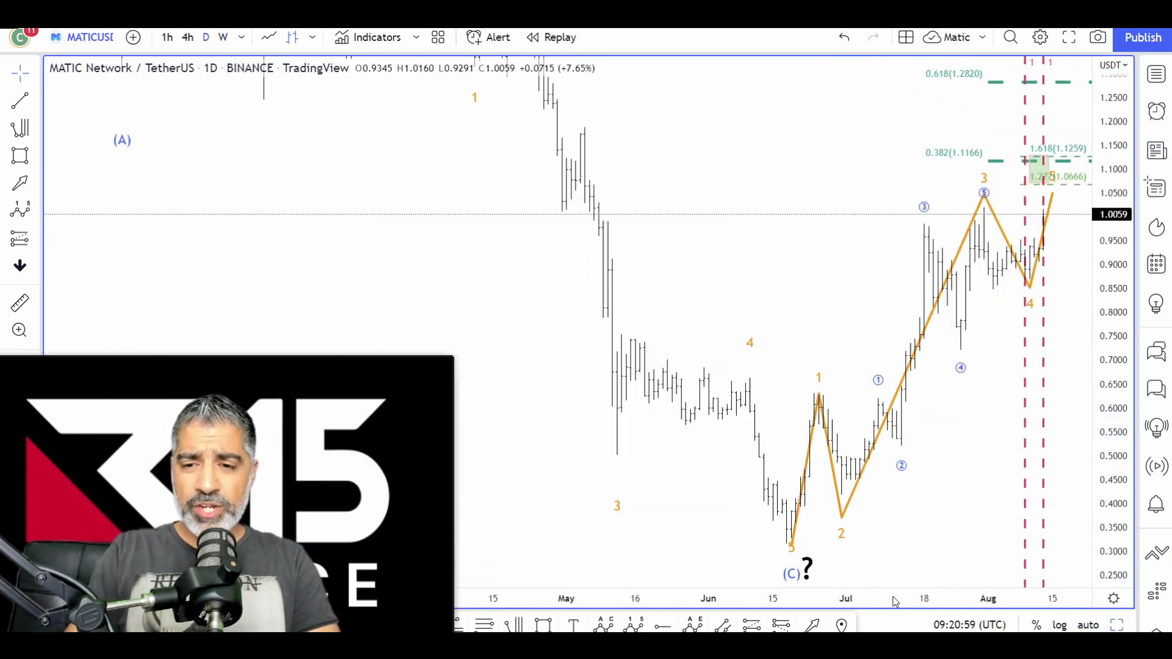
scroll(829, 590, "up", 3)
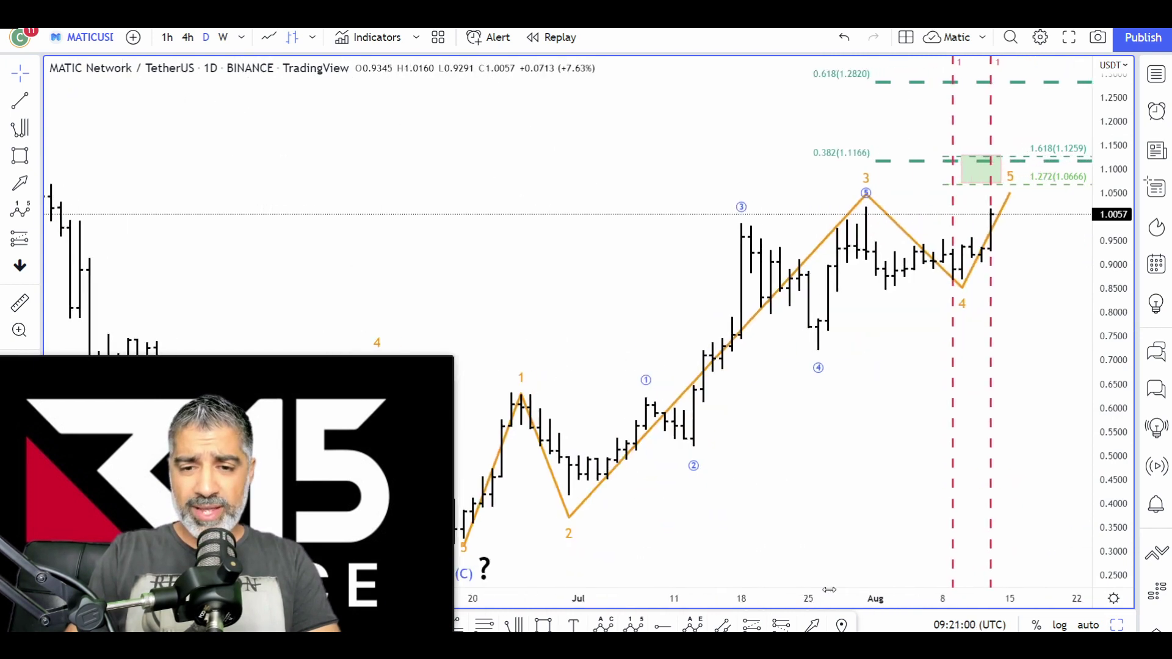
Restore the Stoch RSI pane and mark its lower peak from 31 July to 12 August with an arrow marker
double_click(855, 392)
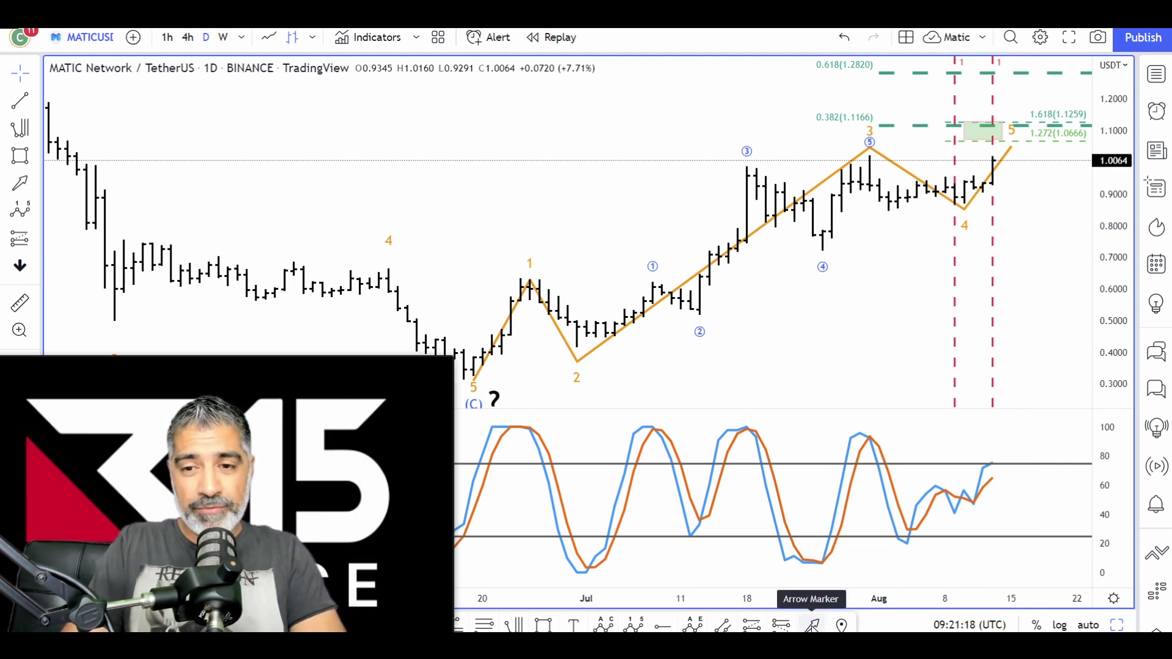
left_click(811, 626)
left_click(868, 433)
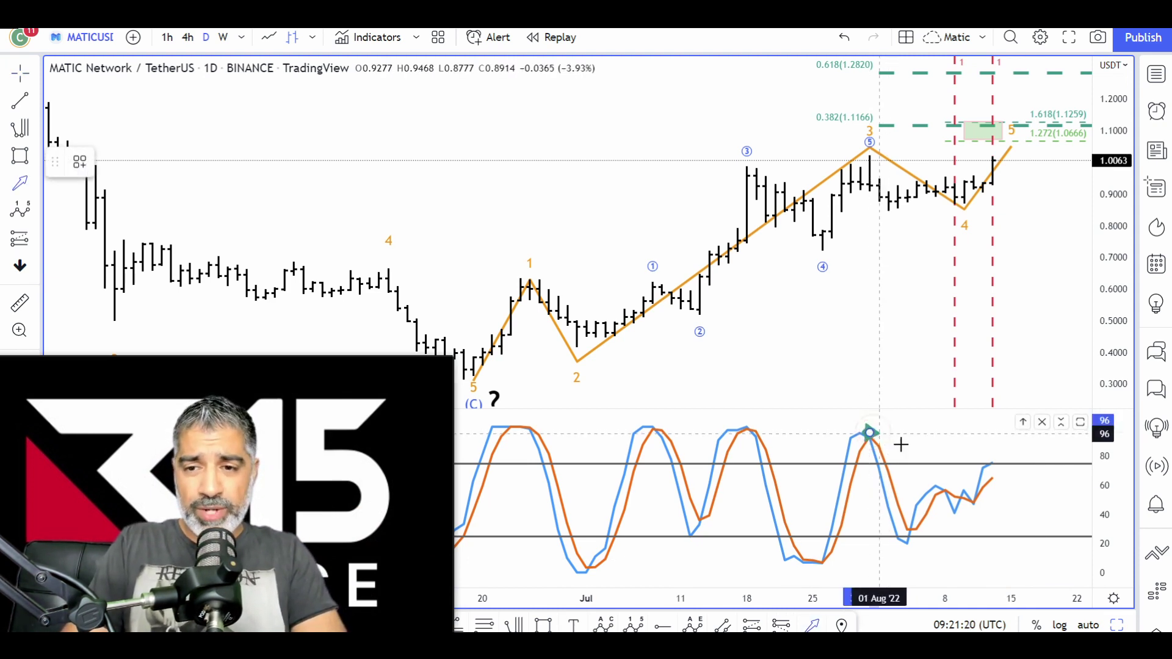
left_click(983, 466)
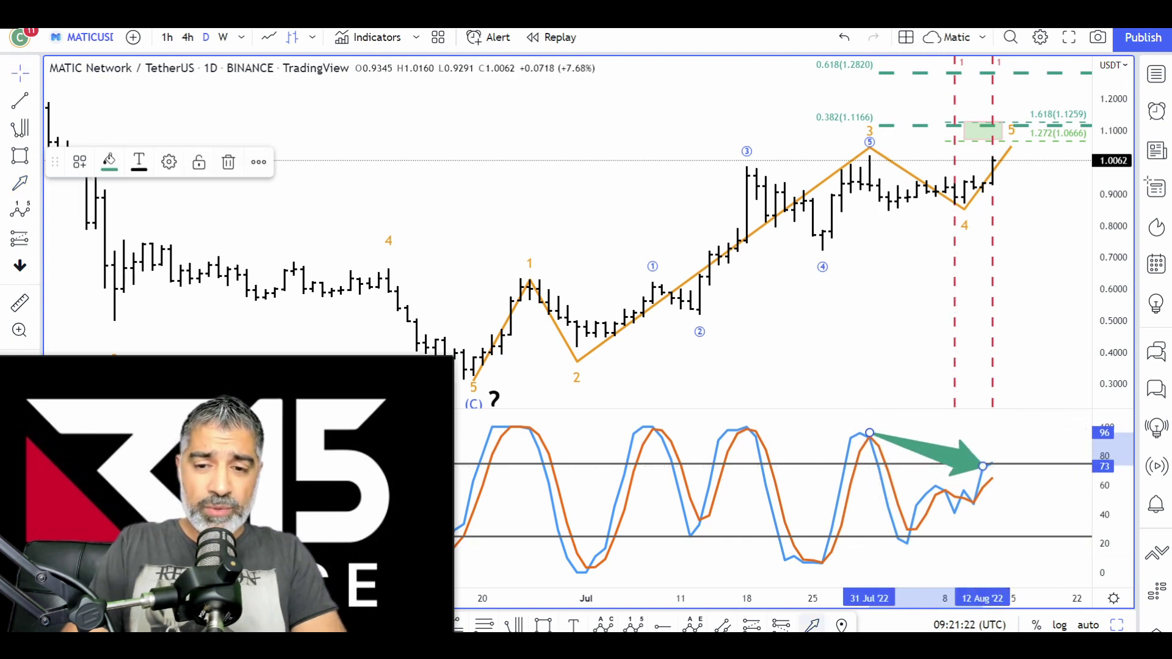
Mark the price rise from 31 July to 13 August with an arrow marker, then delete it and maximize the price pane
left_click(858, 235)
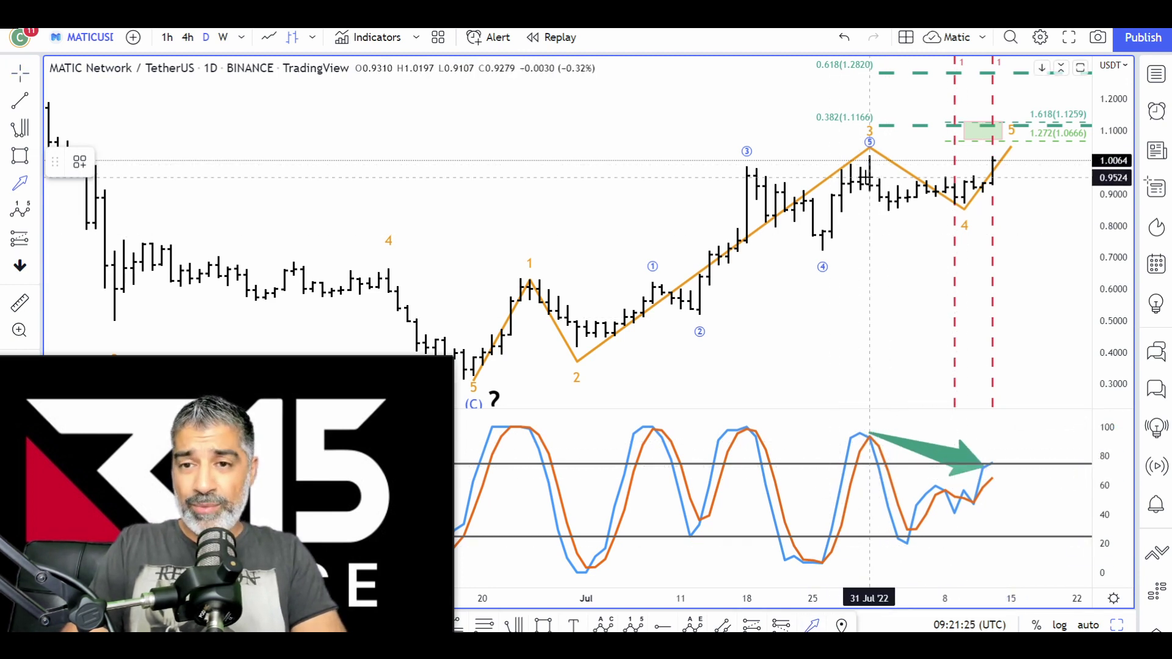
left_click(869, 178)
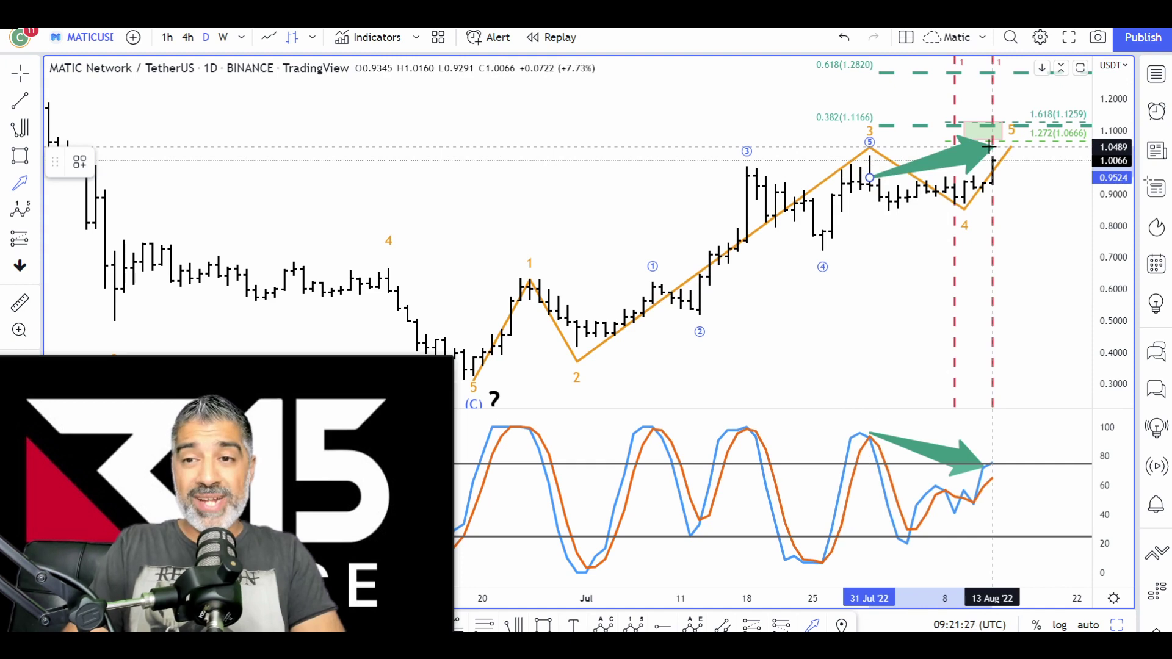
left_click(989, 147)
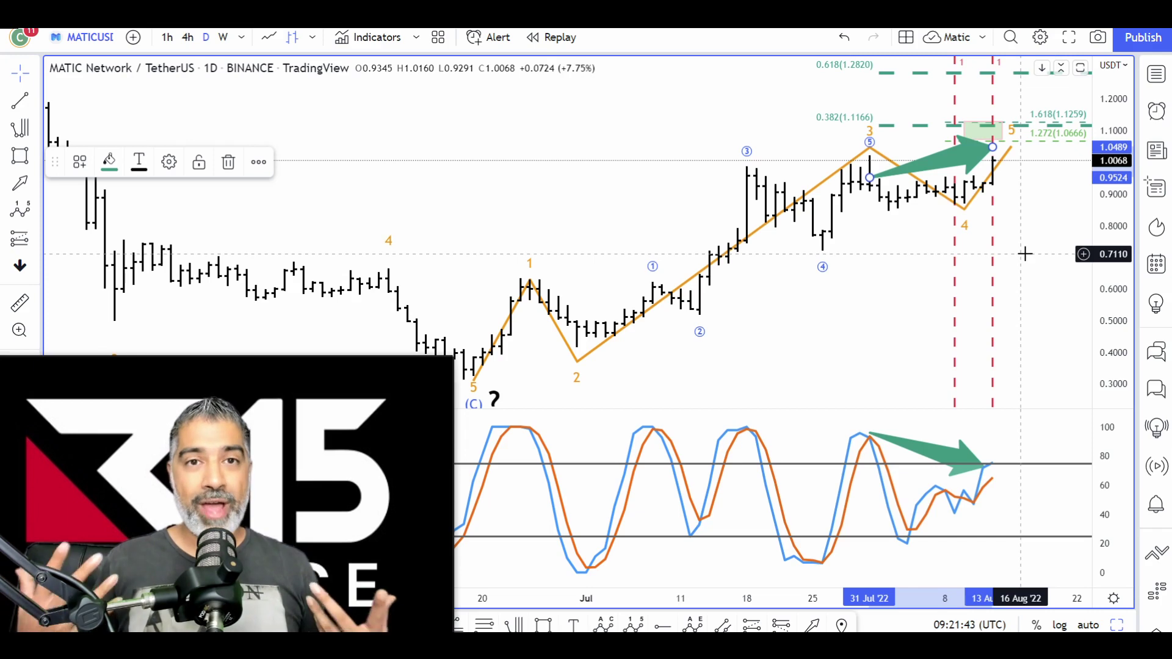
double_click(900, 342)
key("Delete")
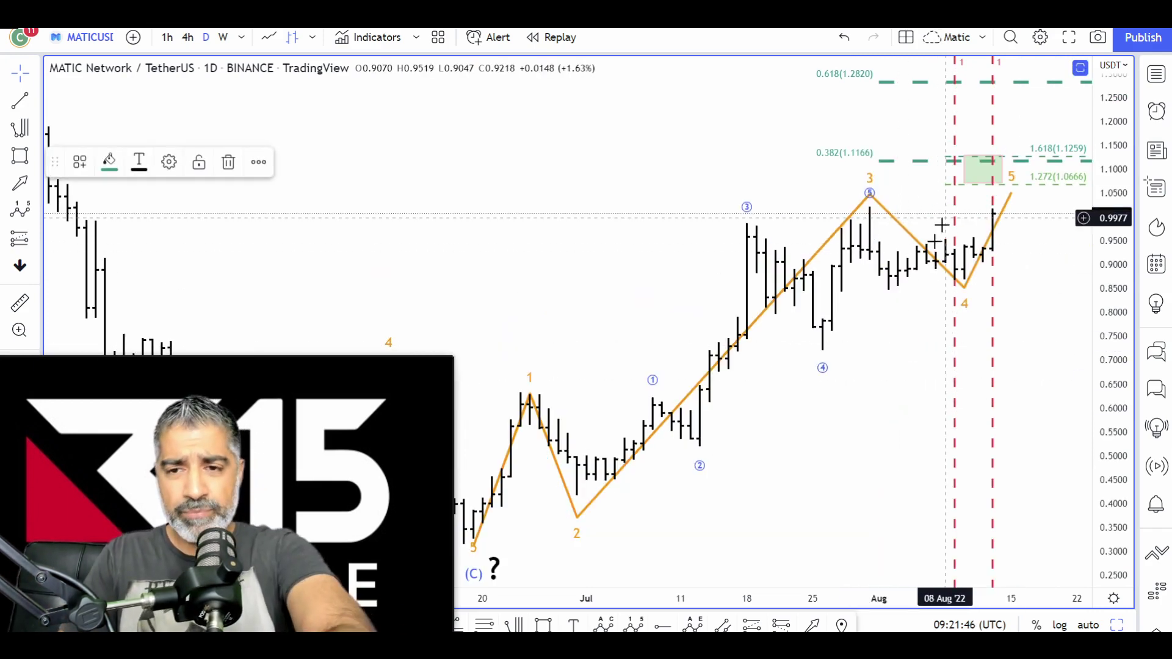
Move the end point of wave 5 up to about 1.146 on 15 August, near the top of the green target box
left_click_drag(785, 507, 806, 504)
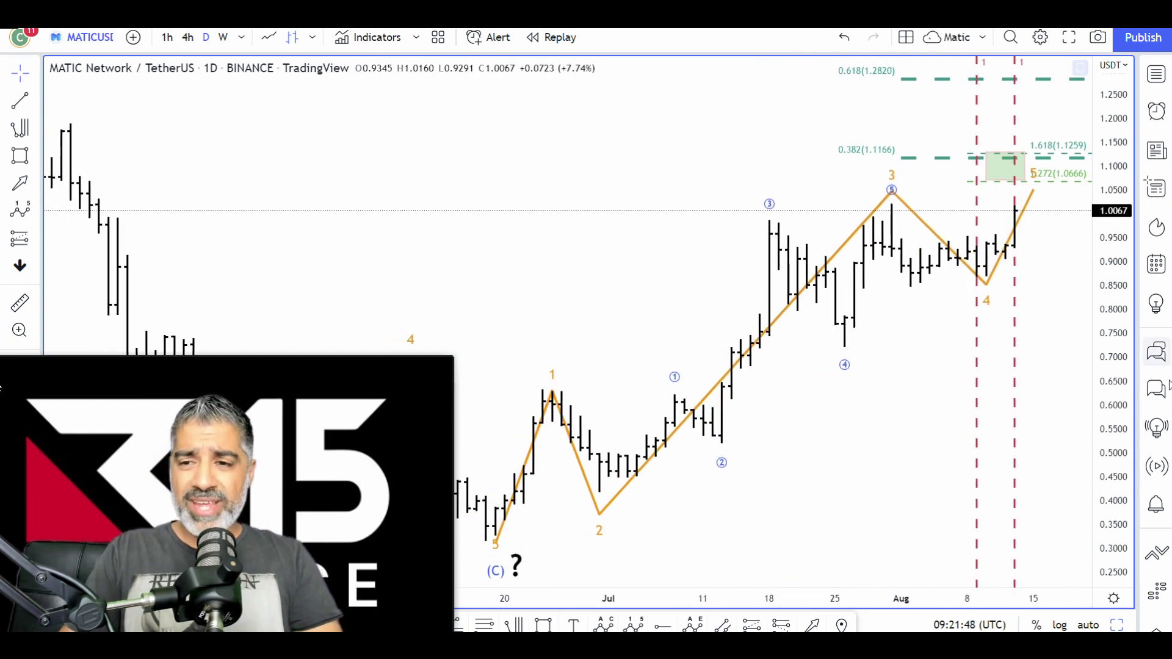
left_click_drag(1109, 429, 1109, 397)
left_click(1032, 162)
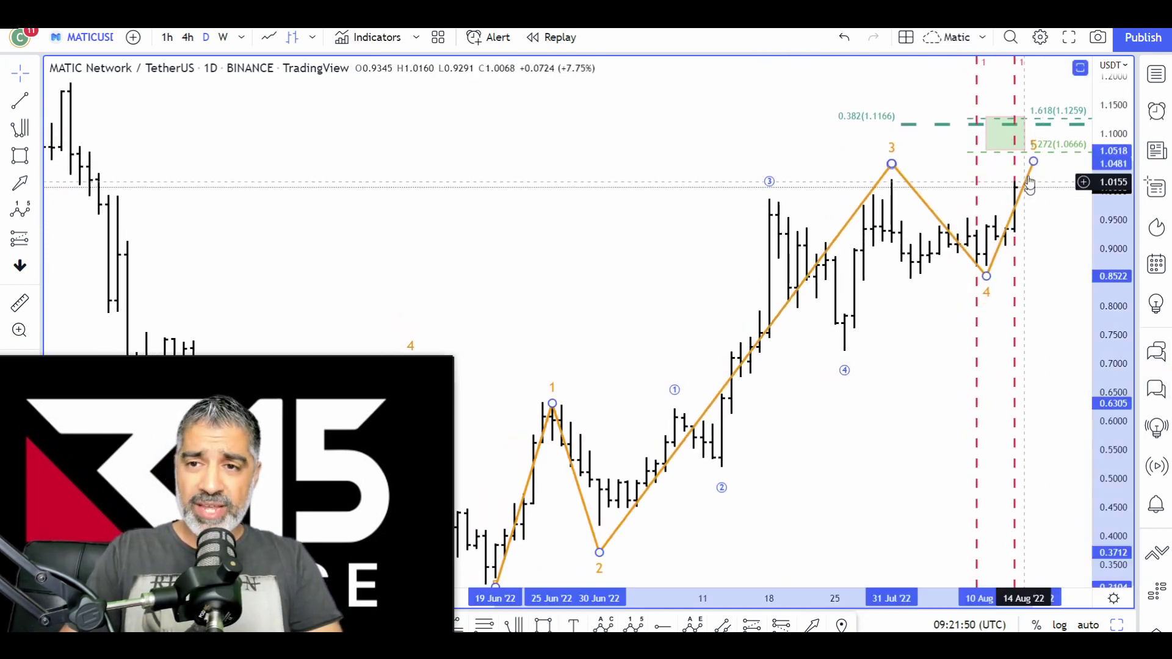
left_click_drag(1032, 163, 1032, 107)
left_click_drag(1108, 259, 1110, 292)
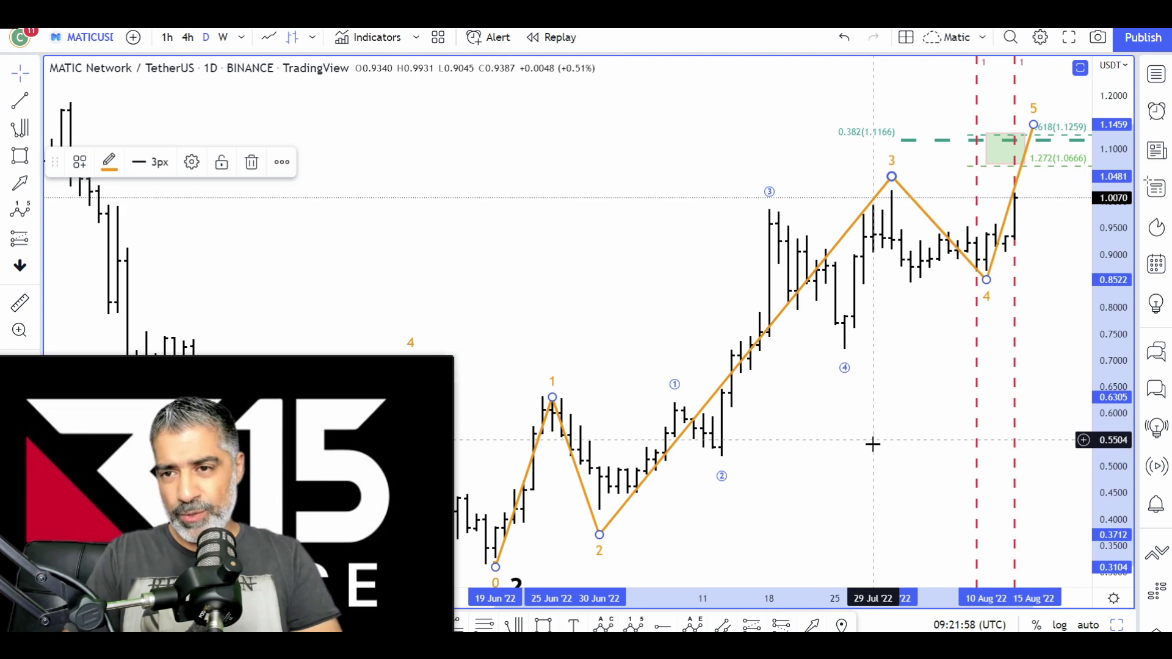
Place a Trend-Based Fib Extension from the (C) low to the wave 1 high and the wave 4 low at about 0.8666
left_click_drag(883, 459, 883, 426)
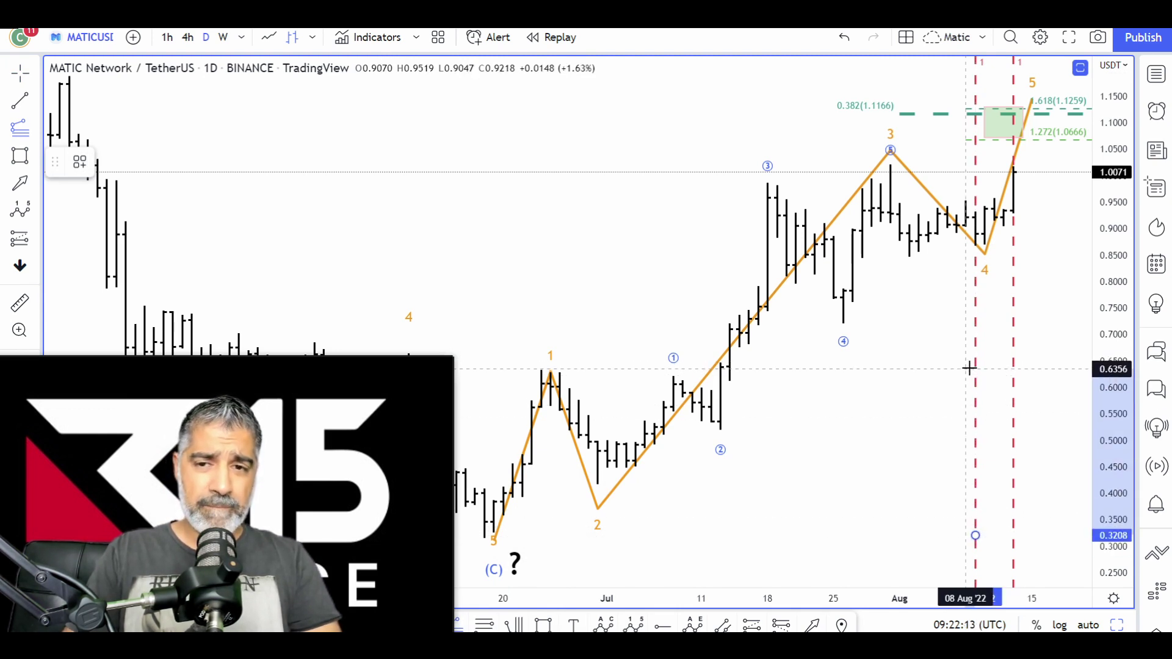
left_click(969, 368)
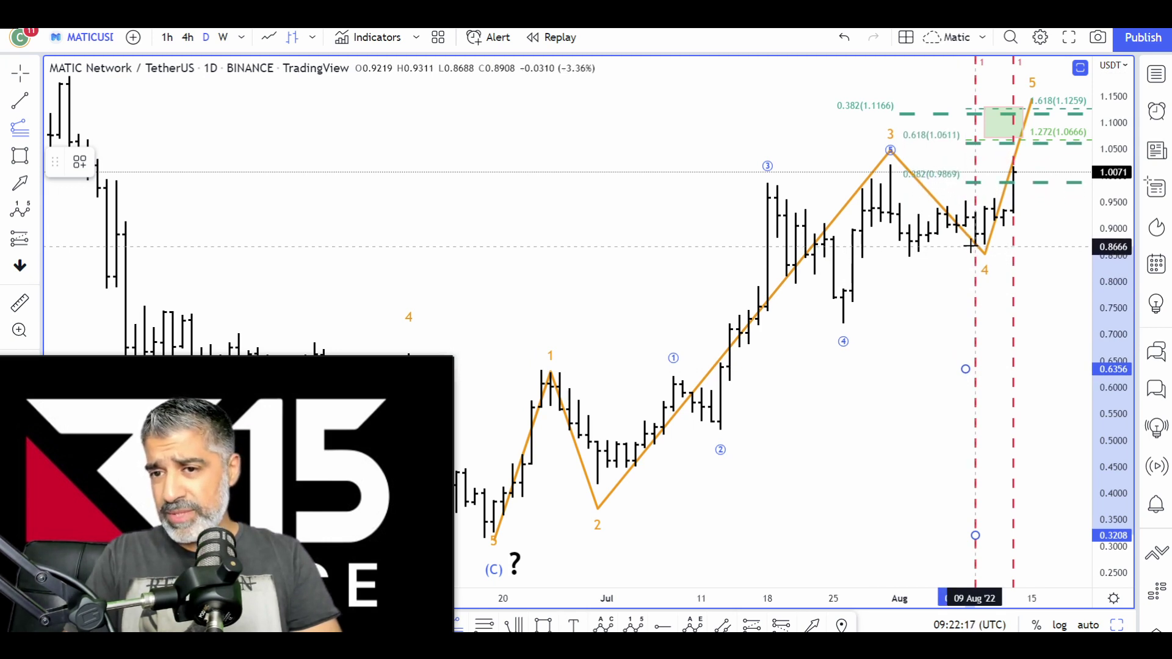
left_click(970, 246)
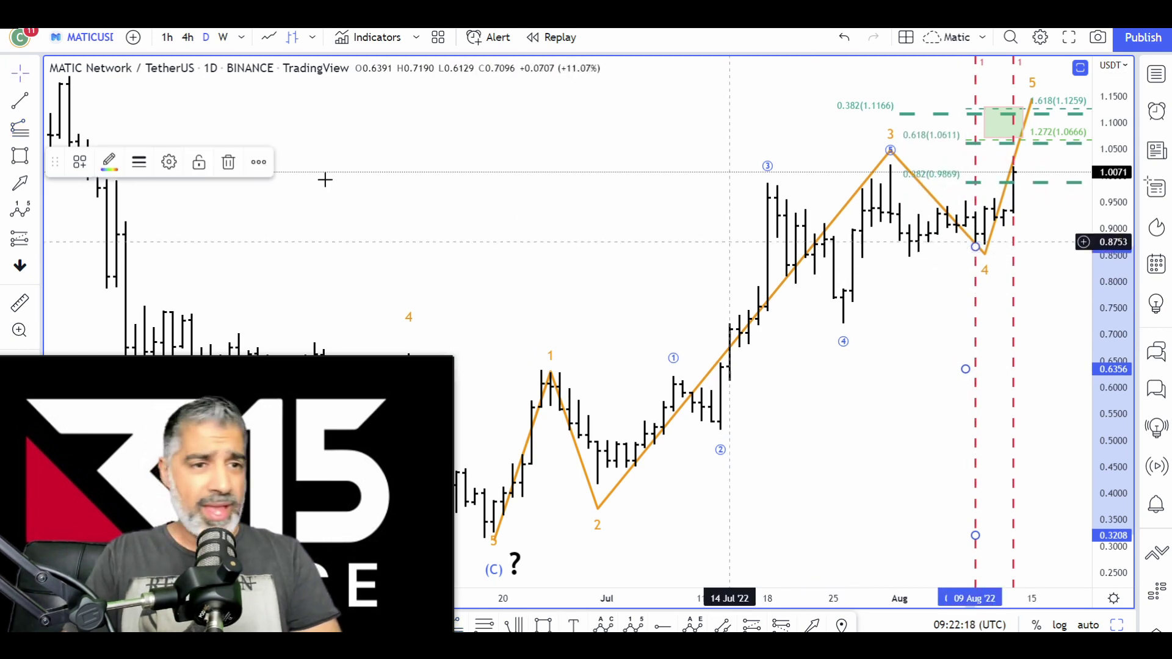
Show the new Fib extension's 1 level instead of 0.382 and stretch the green target box up to that 1.1814 line
left_click(168, 161)
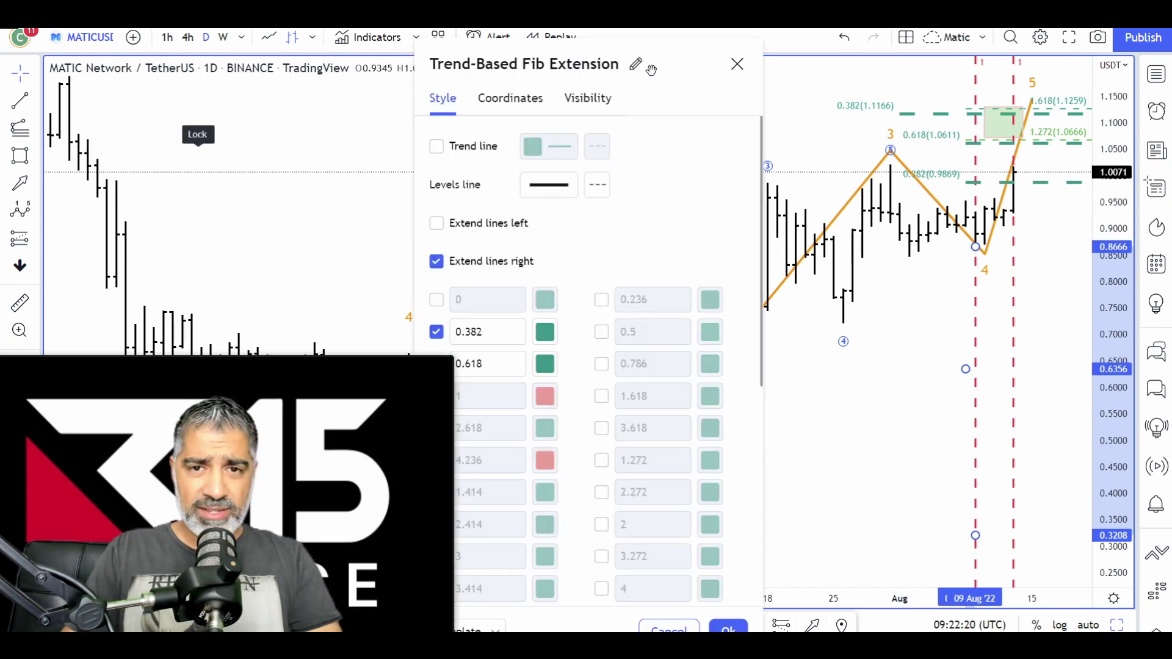
left_click_drag(651, 69, 728, 66)
left_click(513, 330)
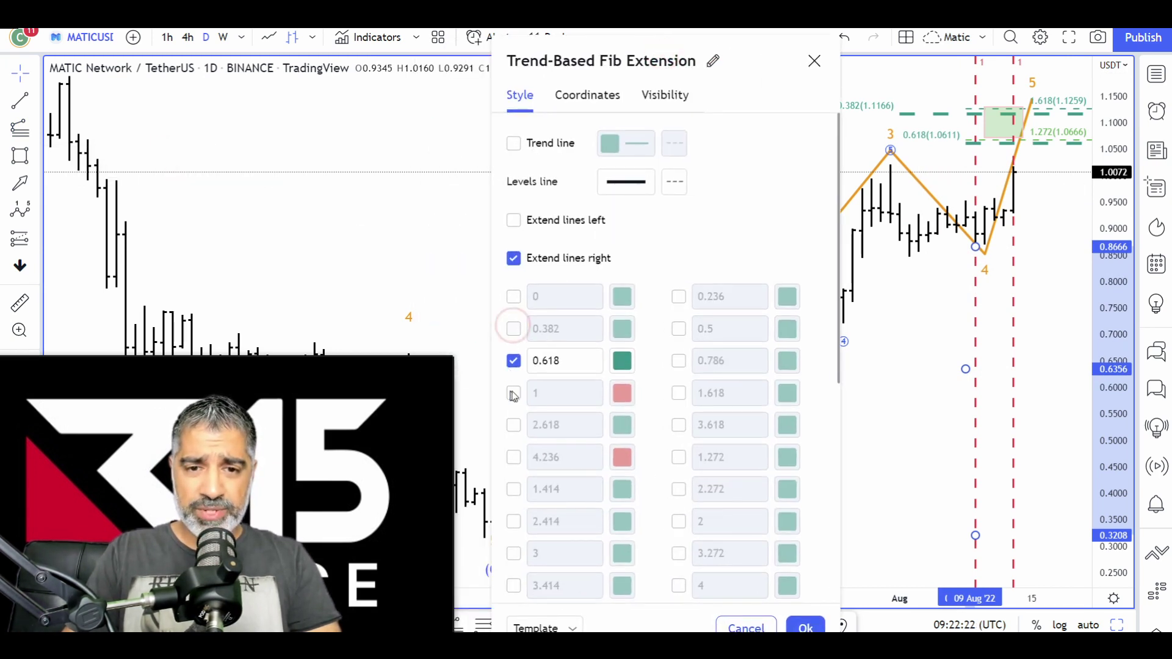
left_click(513, 392)
left_click(806, 628)
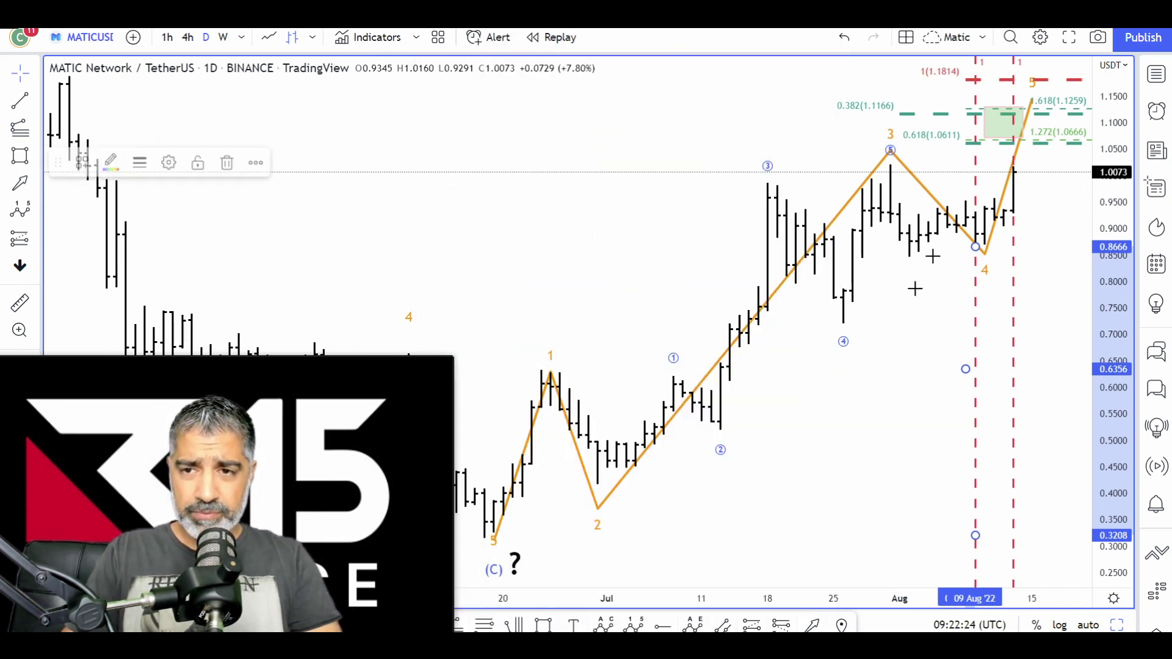
mouse_move(1002, 110)
left_mouse_down()
mouse_move(1002, 77)
mouse_move(977, 108)
left_mouse_up()
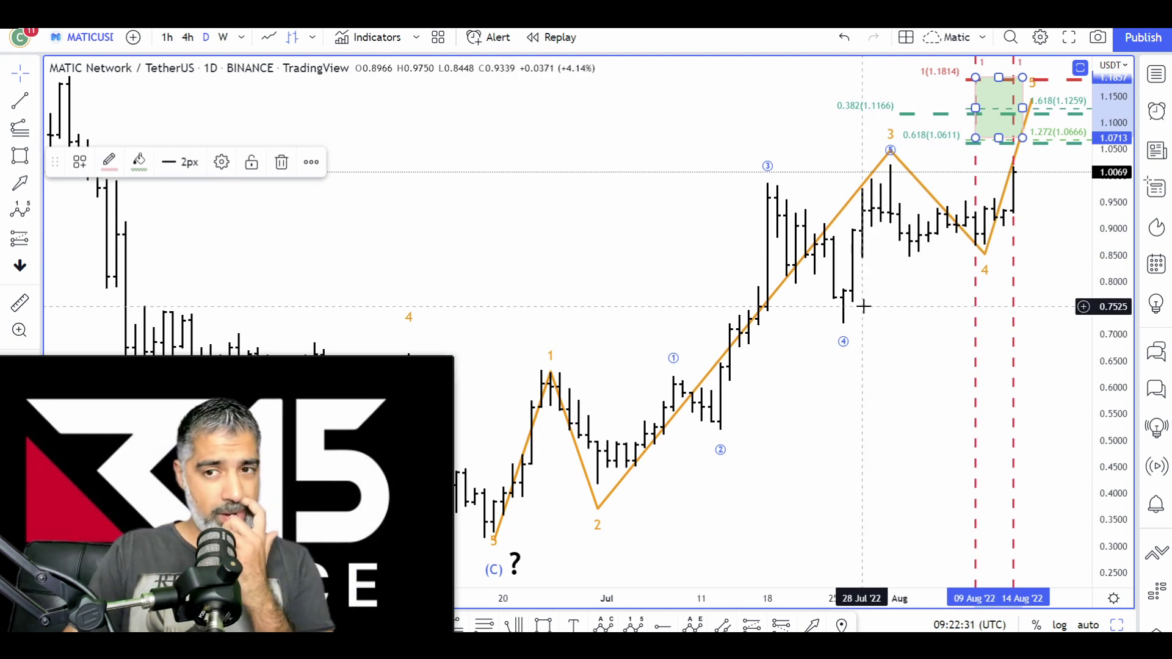
left_click(900, 335)
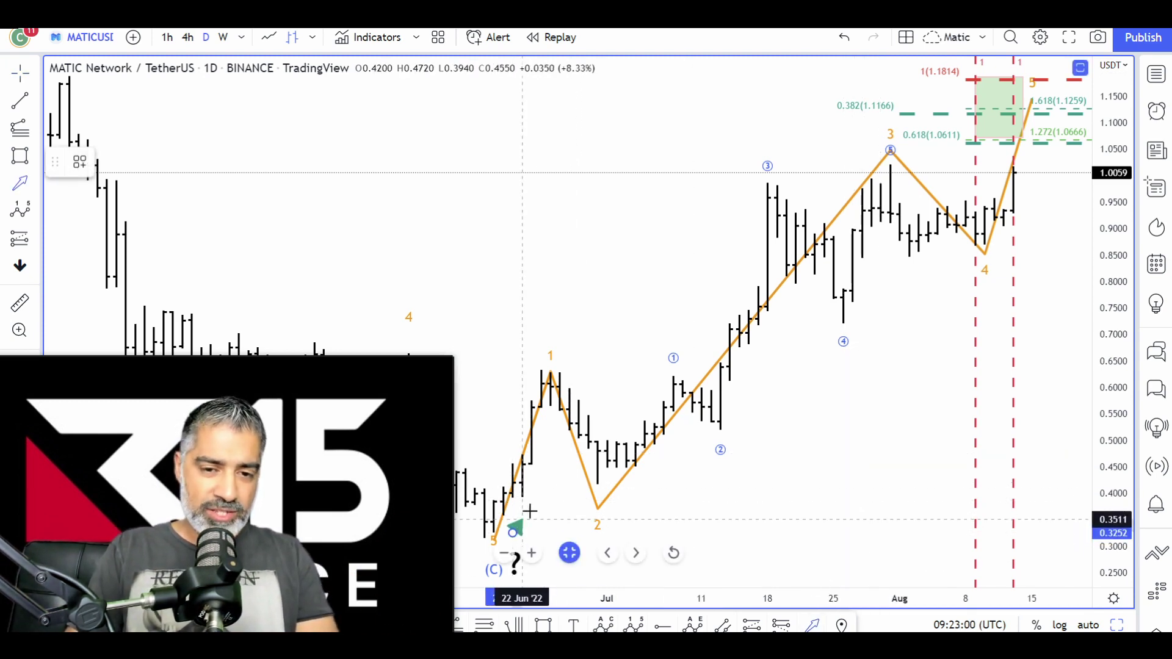
Draw an arrow marker from the (C) low up to about 1.18 and another down to about 0.60 on 6 September
mouse_move(530, 510)
left_mouse_down()
mouse_move(773, 360)
mouse_move(1021, 80)
left_mouse_up()
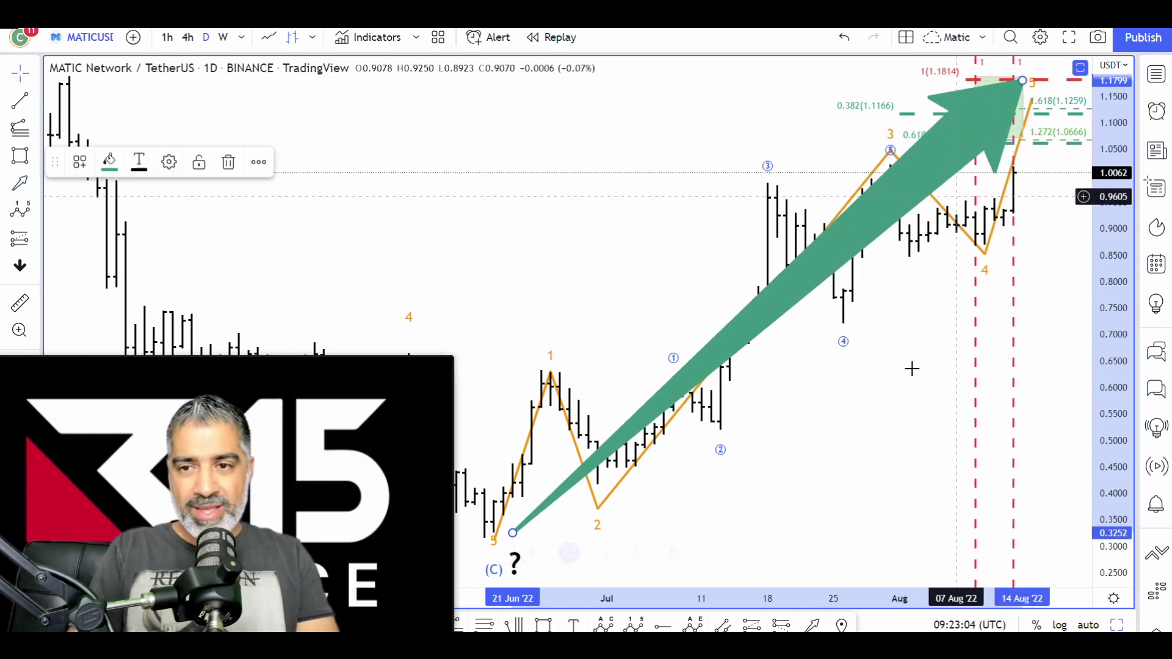
left_click_drag(665, 593, 784, 595)
left_click_drag(928, 440, 691, 458)
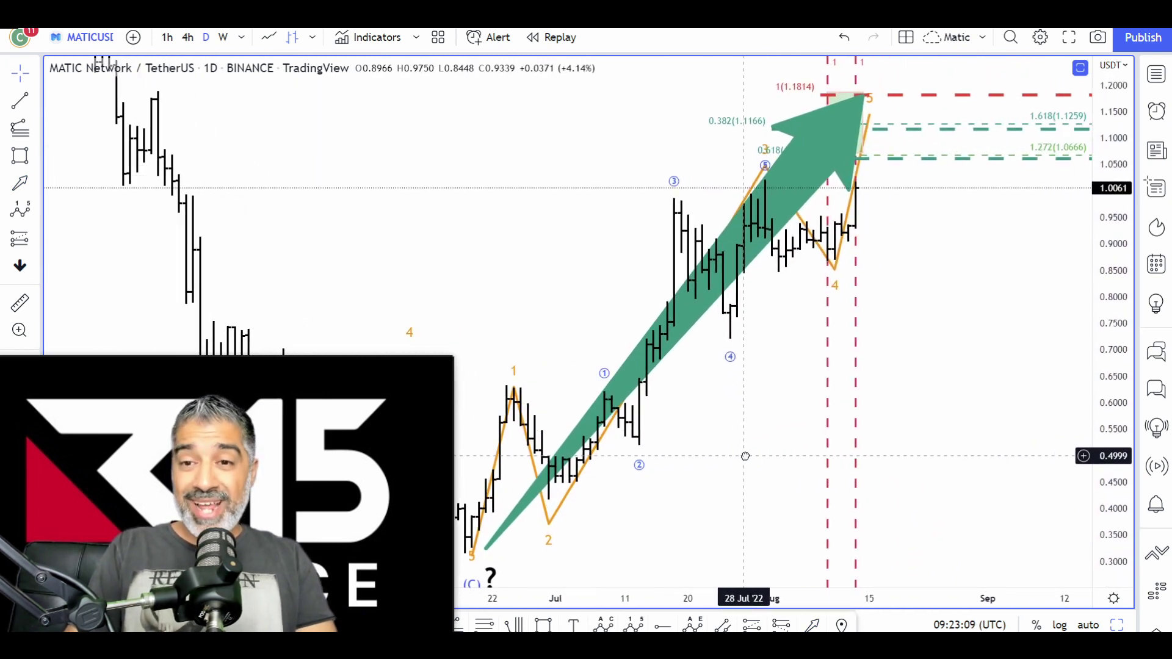
left_click(812, 623)
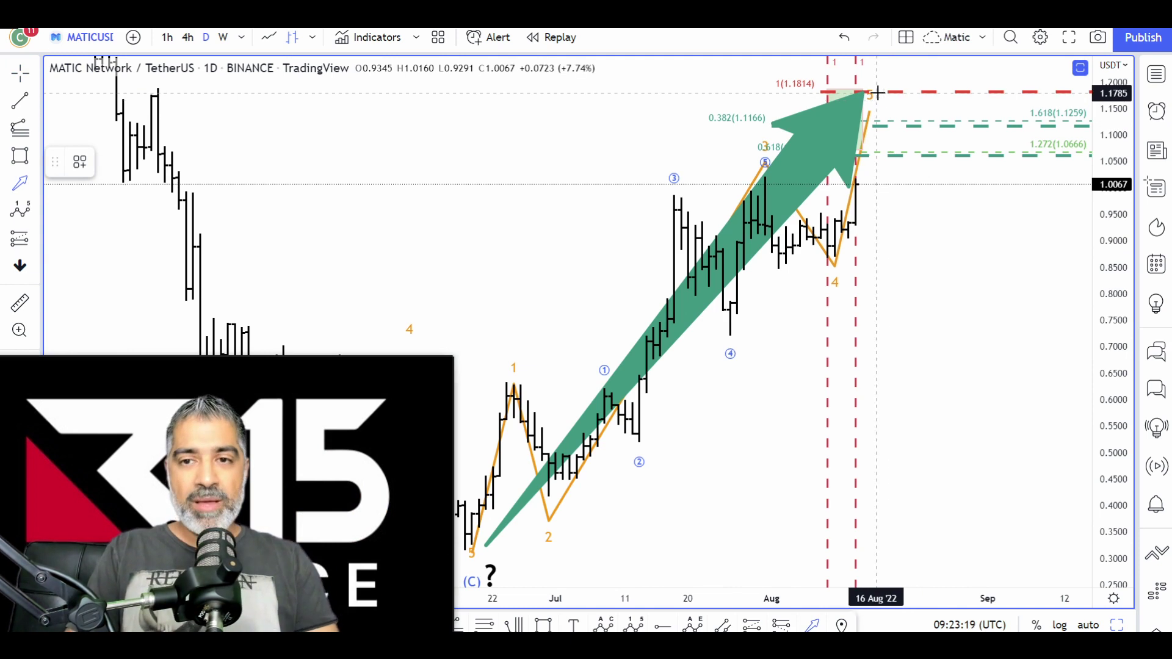
left_click_drag(876, 101, 1022, 399)
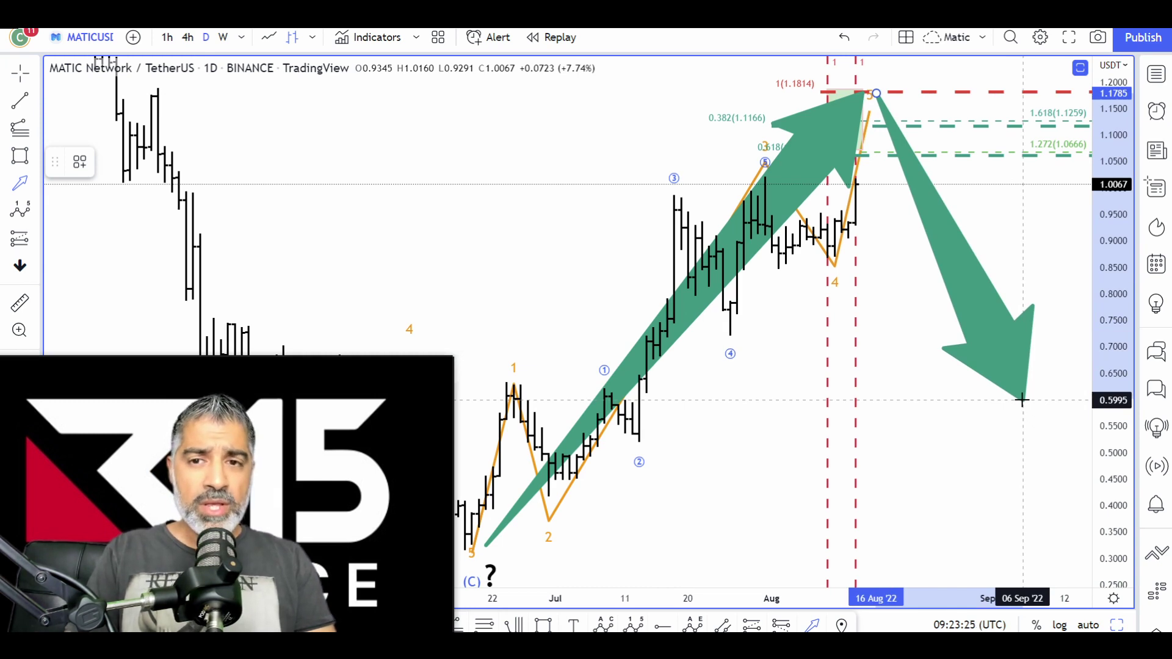
left_click_drag(1022, 400, 1022, 400)
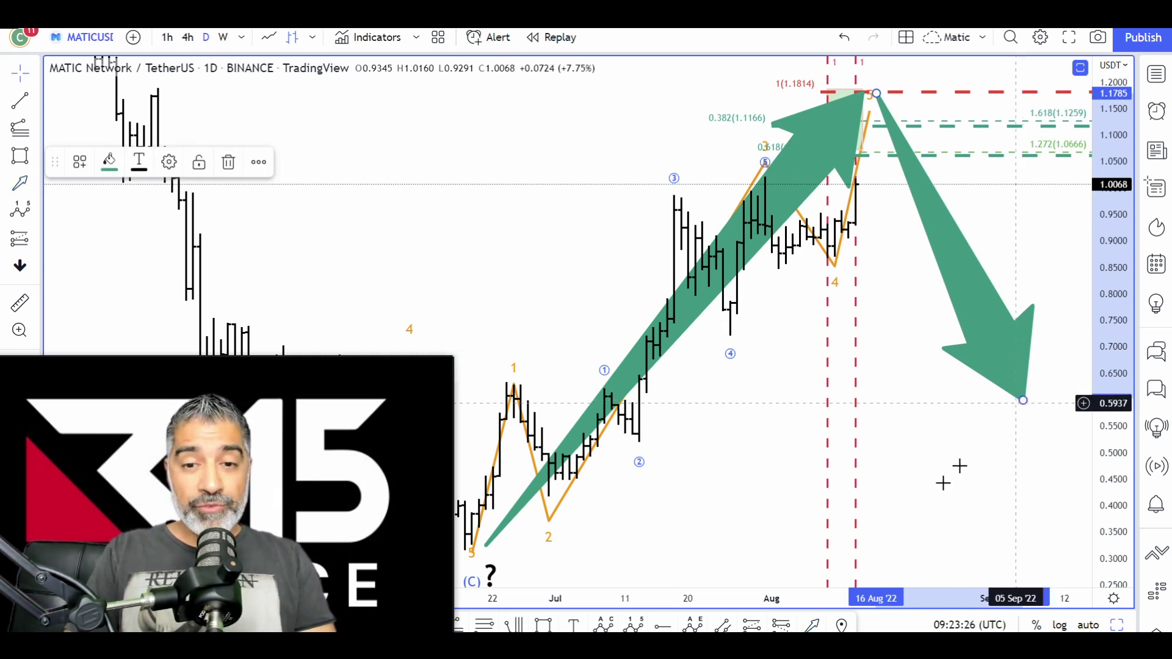
Add a third arrow marker rising from the projected September low to above 1.60 in late October, and shift it slightly
left_click_drag(803, 592, 921, 593)
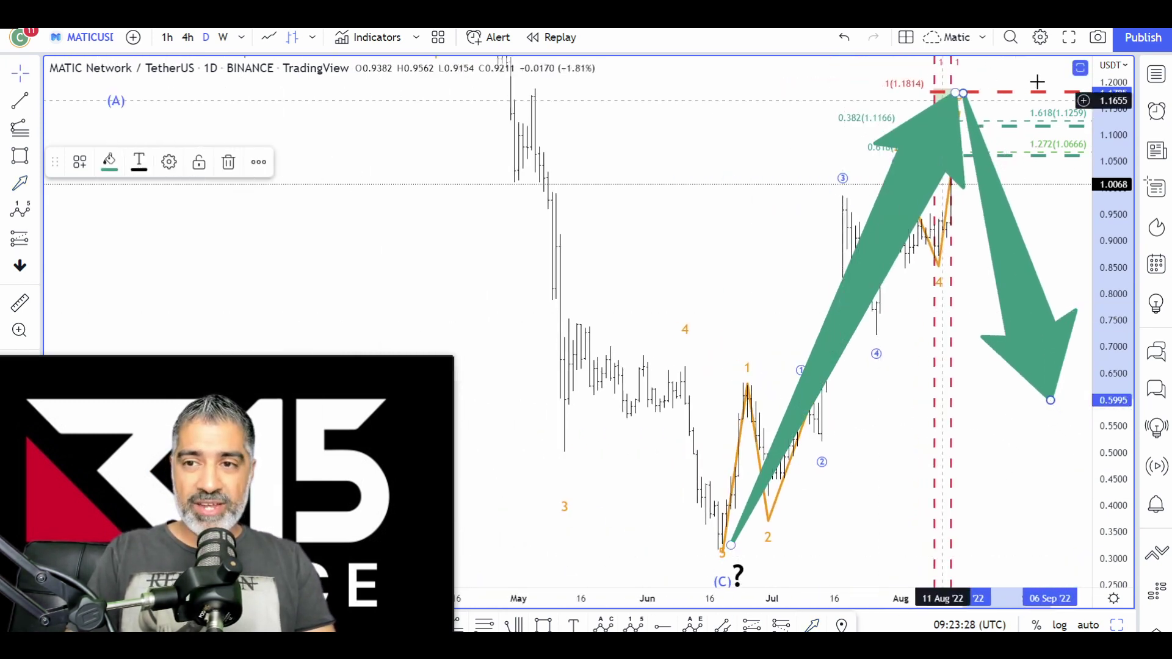
mouse_move(1046, 452)
left_mouse_down()
mouse_move(902, 484)
mouse_move(783, 541)
left_mouse_up()
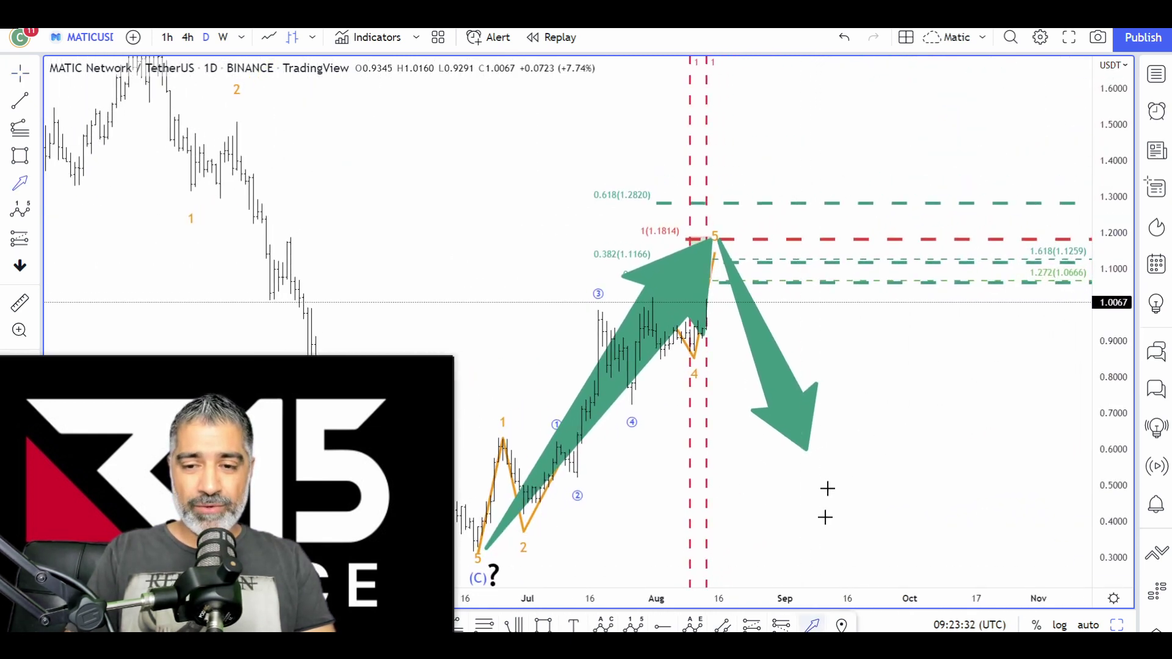
mouse_move(815, 452)
left_mouse_down()
mouse_move(942, 100)
mouse_move(1001, 63)
left_mouse_up()
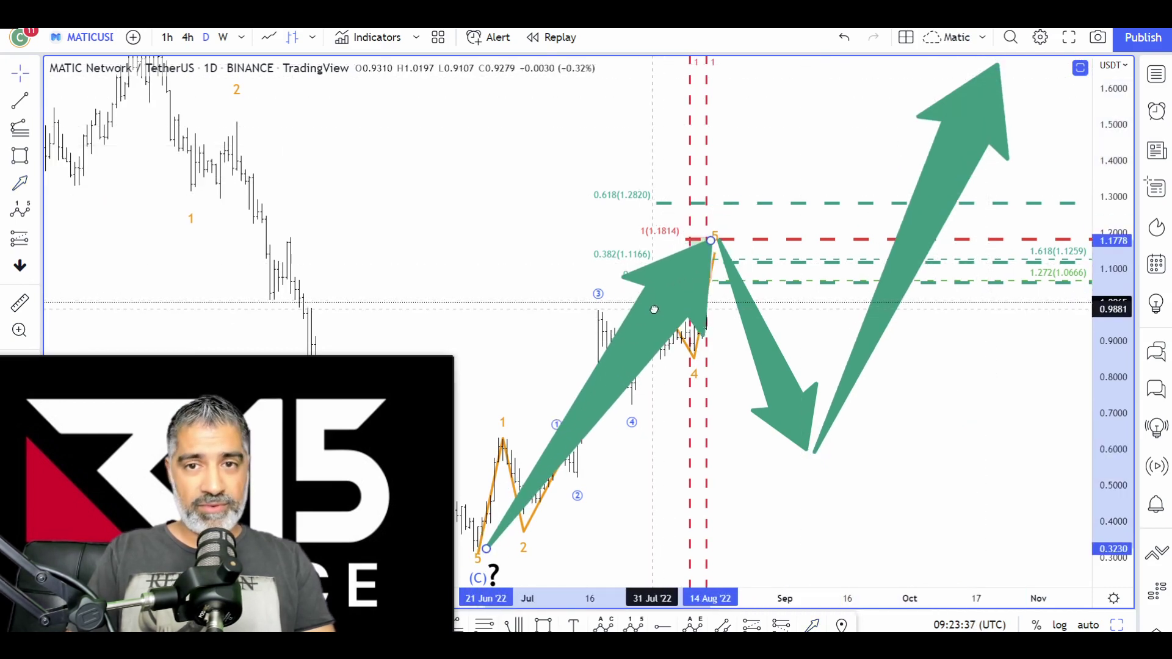
left_click(941, 206)
left_click_drag(941, 206, 948, 201)
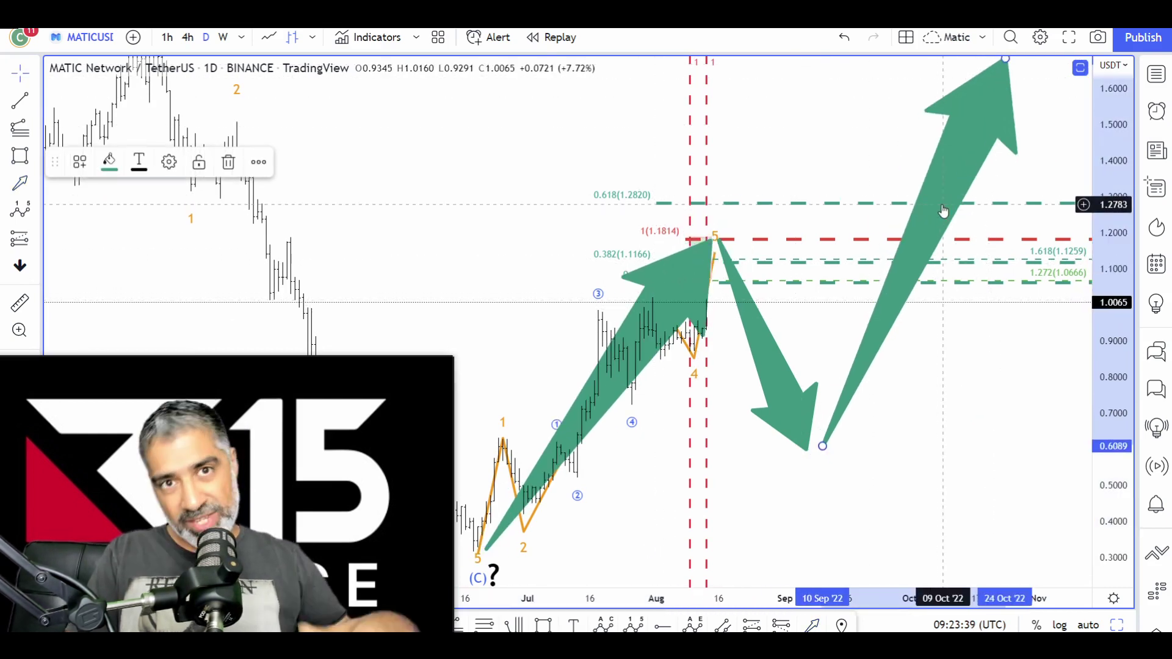
Undo the three projection arrows so only the wave count and Fibonacci targets remain on the chart
key("ctrl+z")
key("ctrl+z")
key("ctrl+z")
key("ctrl+z")
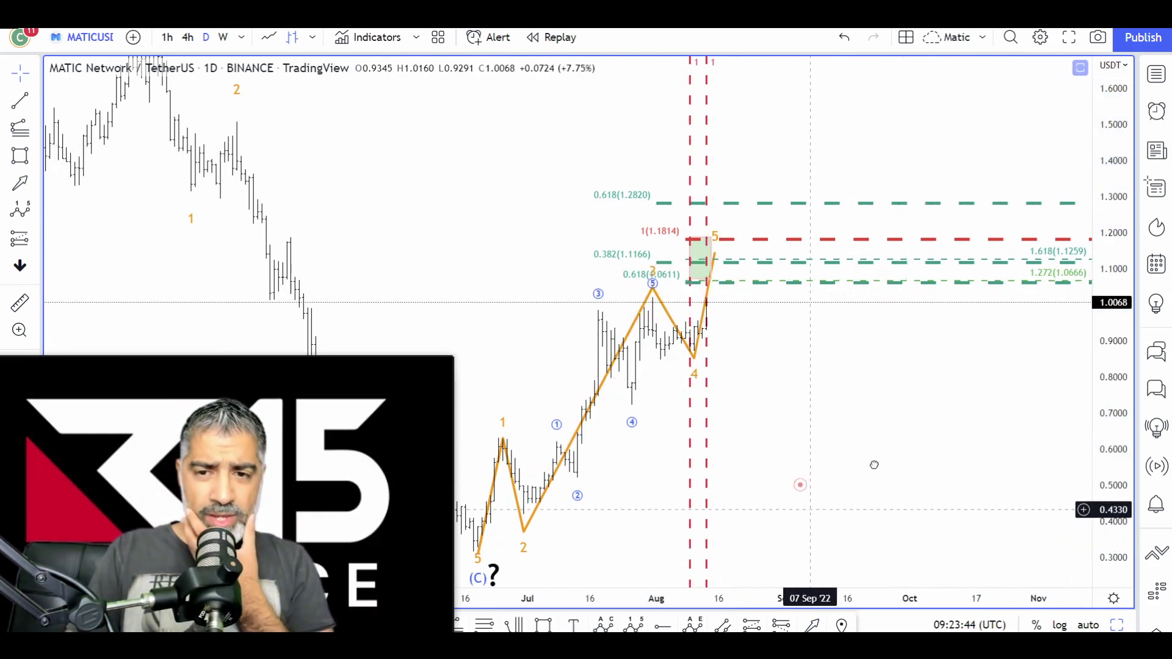
Add a horizontal arrow marker from about 7 July to 8 August pointing at the 1.1814 level of the target box
left_click_drag(873, 465, 1033, 440)
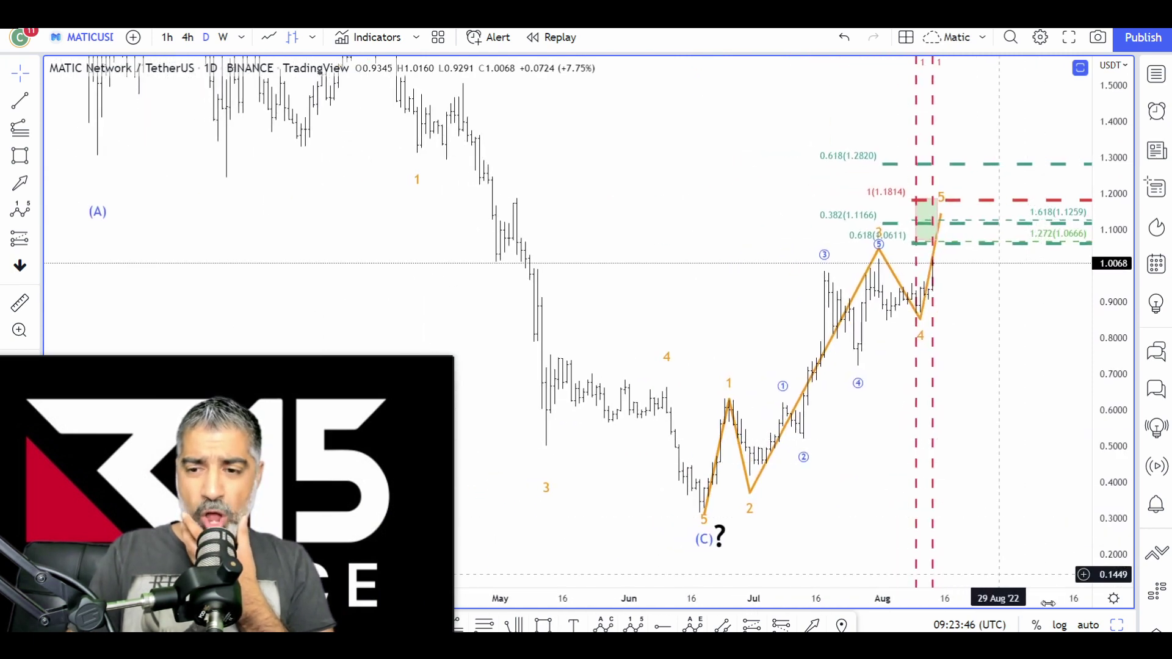
left_click_drag(1024, 594, 1050, 595)
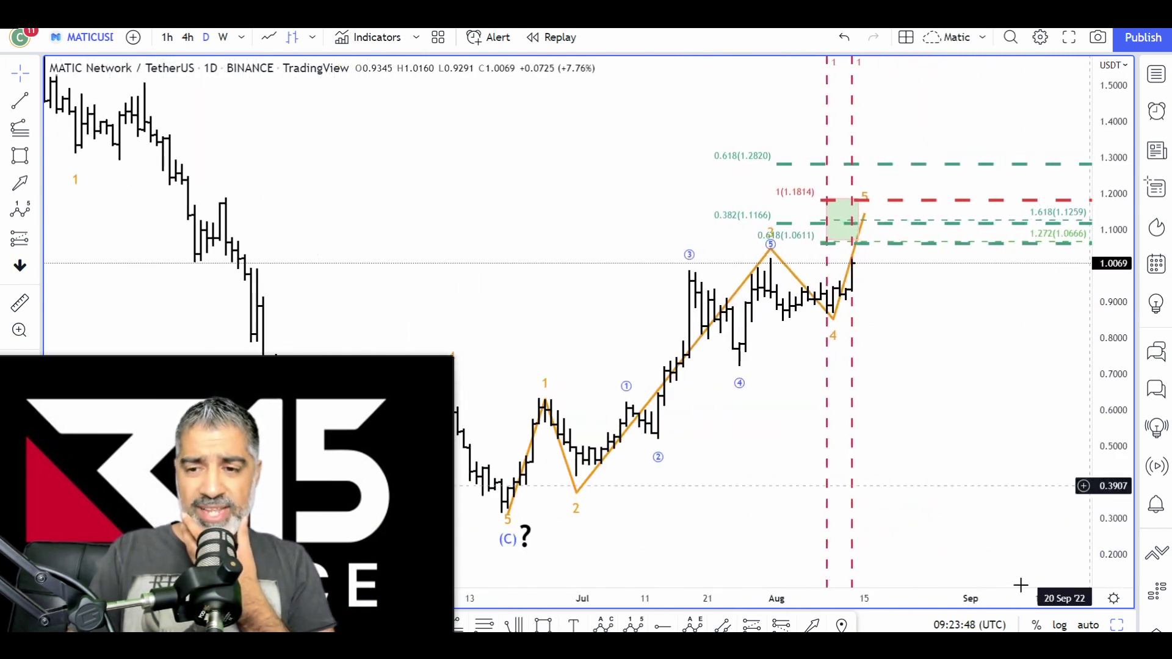
left_click(618, 199)
left_click(817, 195)
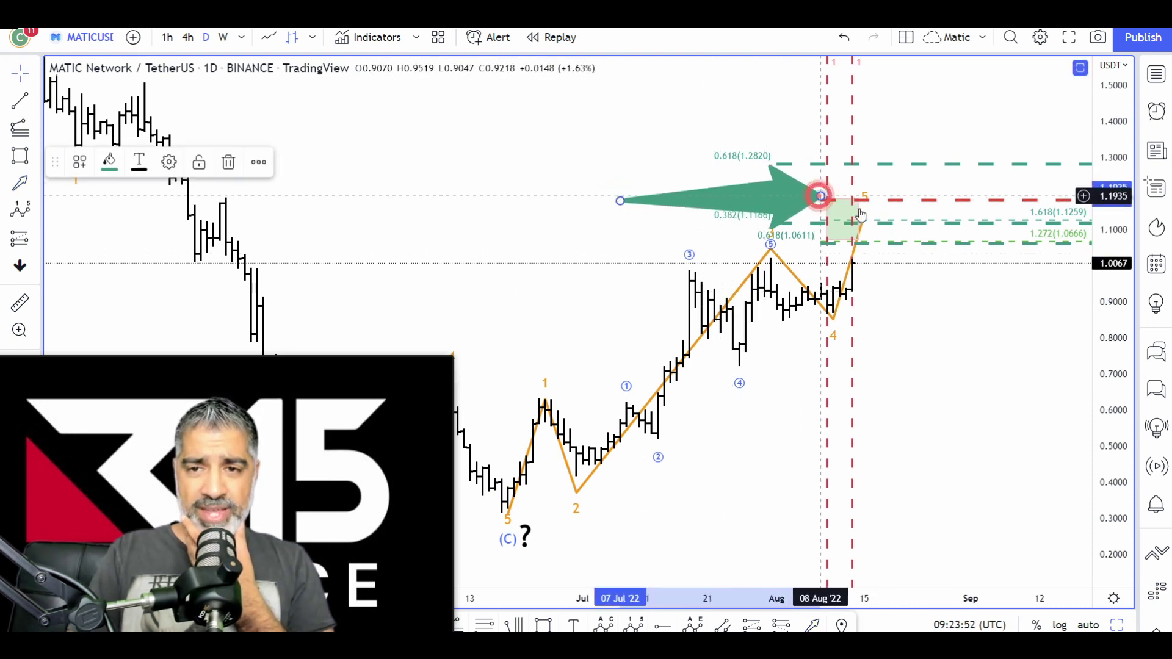
Move the end point of wave 5 to about 1.187 on 13 August, at the top of the target box
left_click(863, 215)
left_click_drag(863, 215, 857, 208)
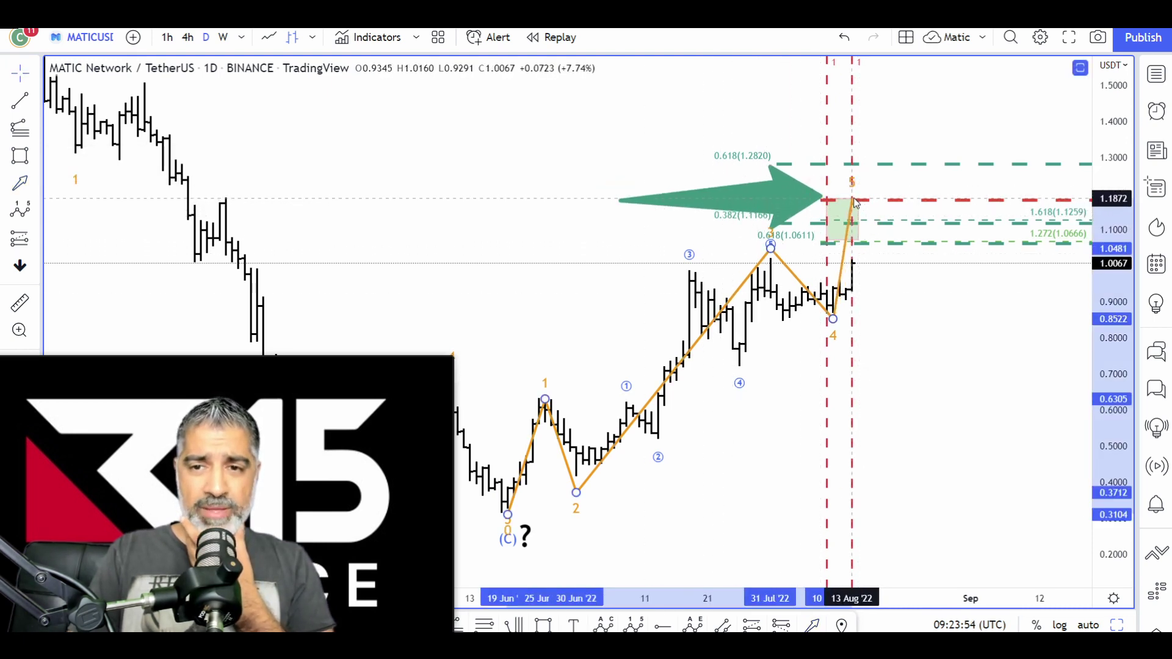
left_click(929, 348)
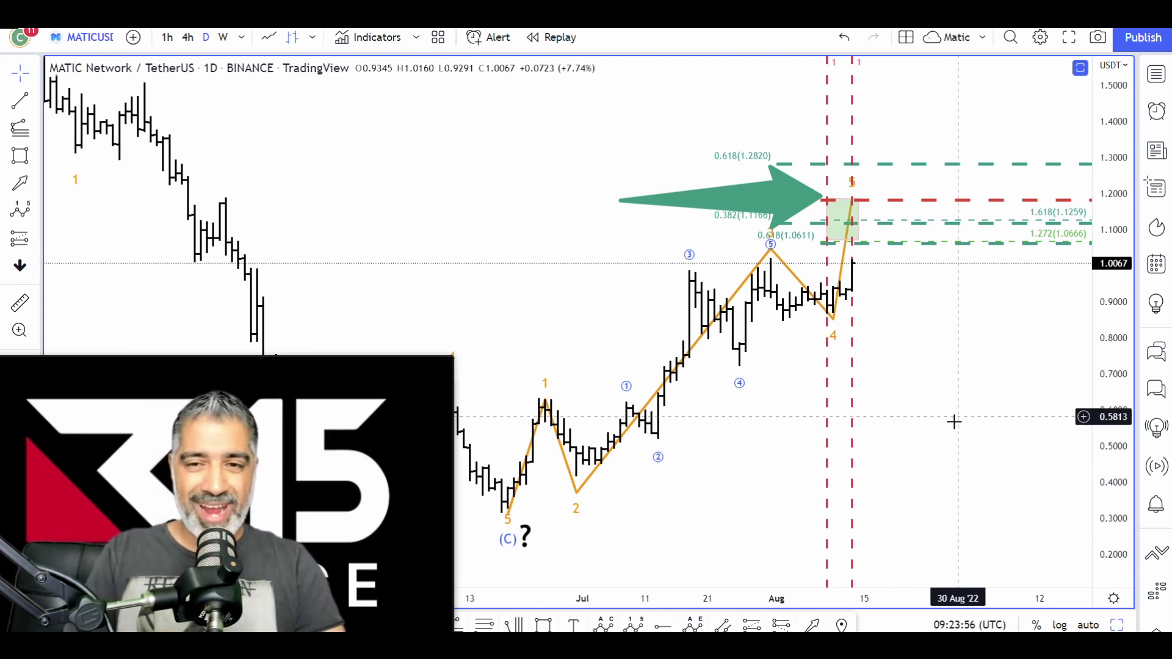
Place a Trend-Based Fib Time from the June wave (C) low to the projected wave 5 date of 13 August
left_click_drag(943, 445, 906, 456)
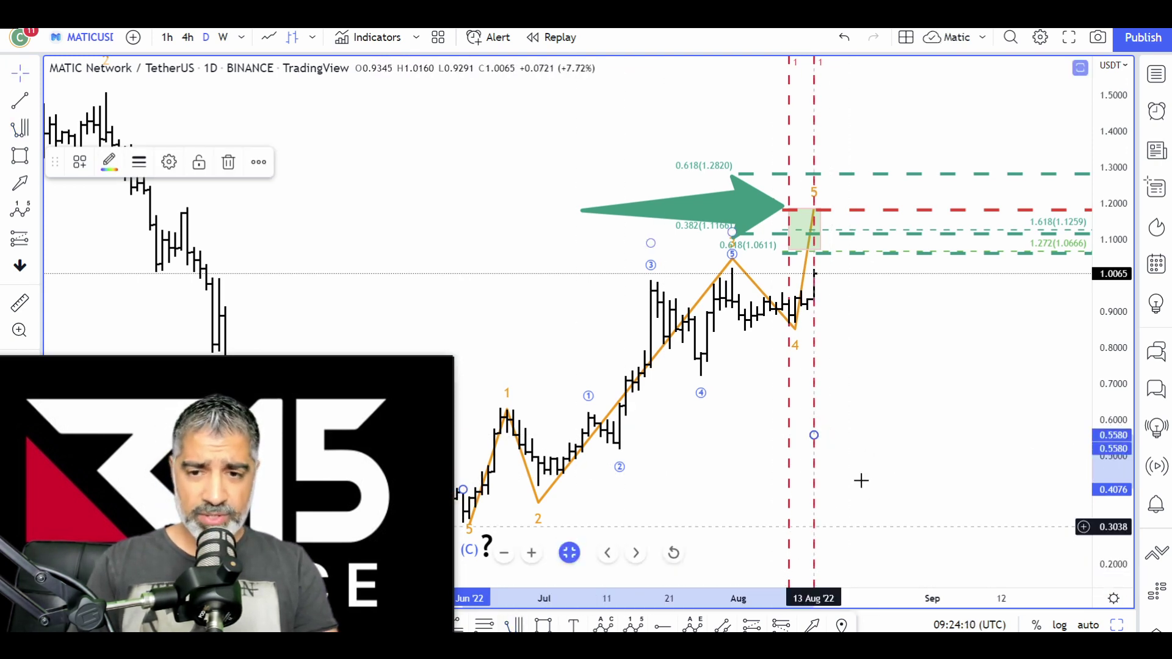
left_click(462, 489)
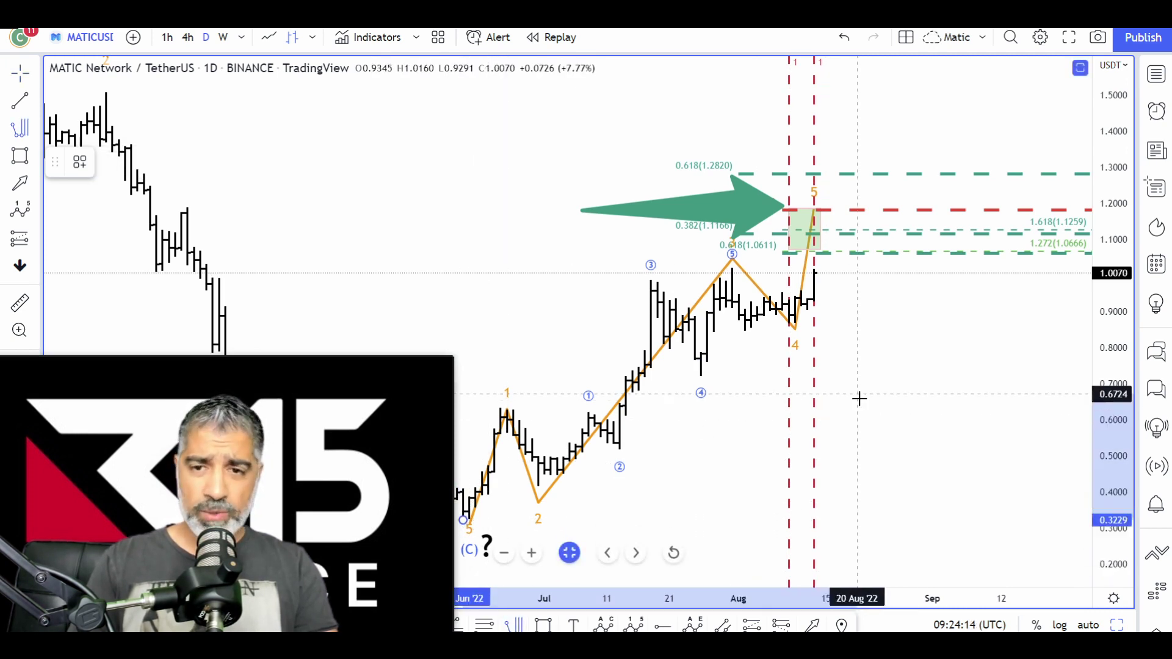
left_click(813, 402)
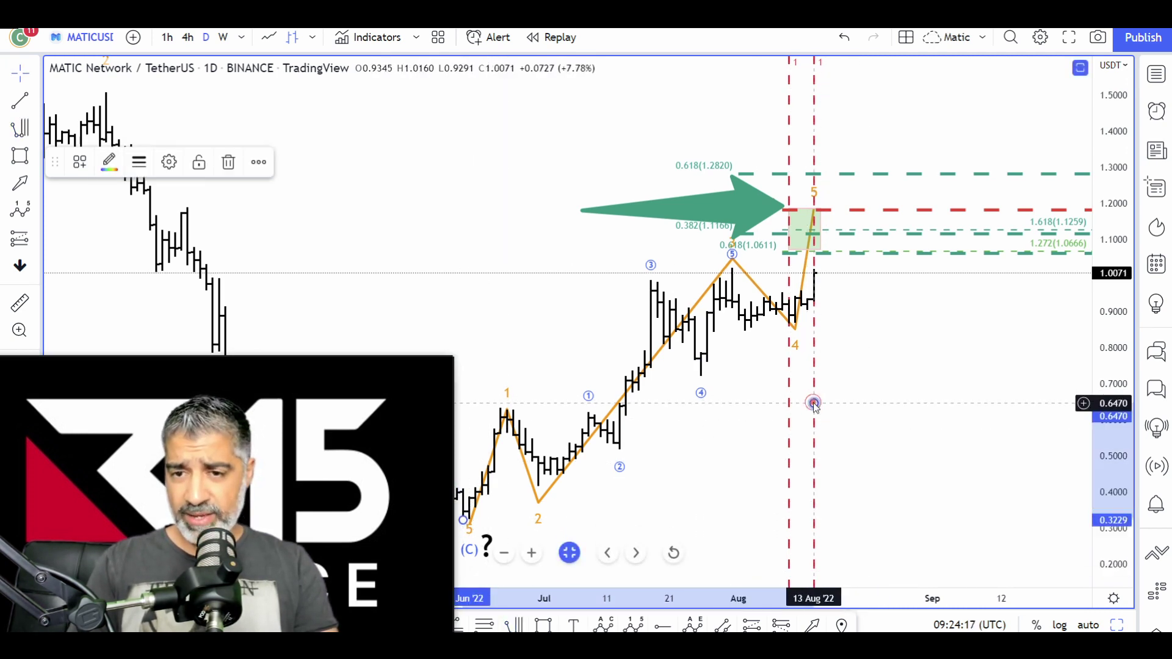
Show the 0.382 and 0.618 levels on the new Trend-Based Fib Time and hide its 1 level
left_click(166, 165)
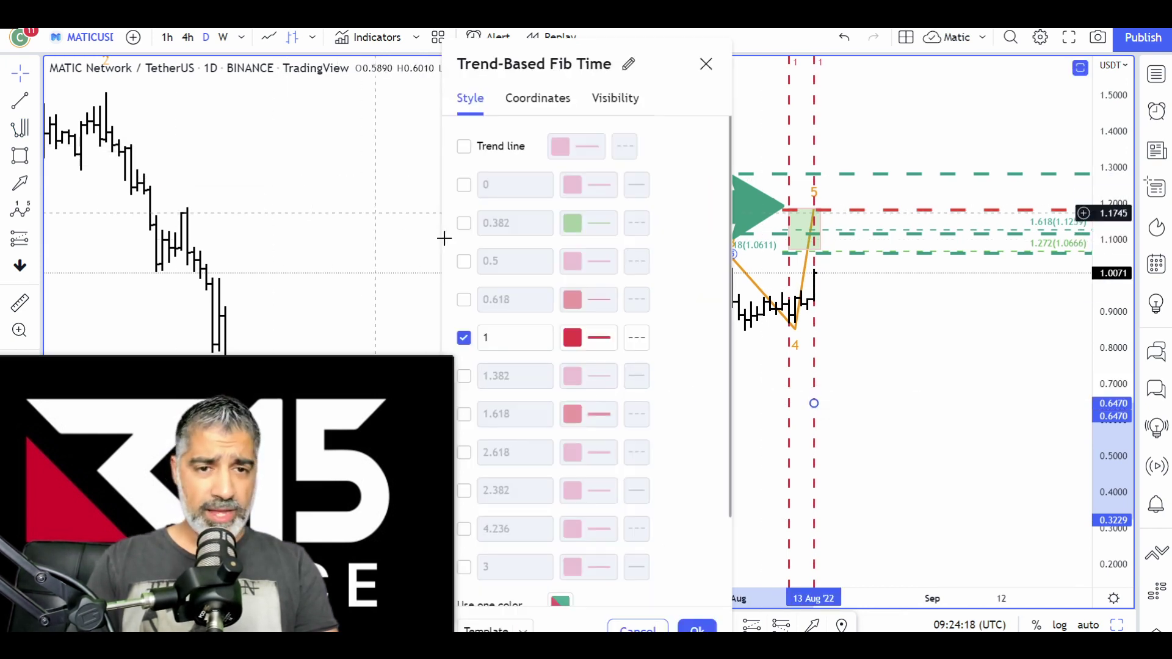
left_click(464, 300)
left_click(464, 223)
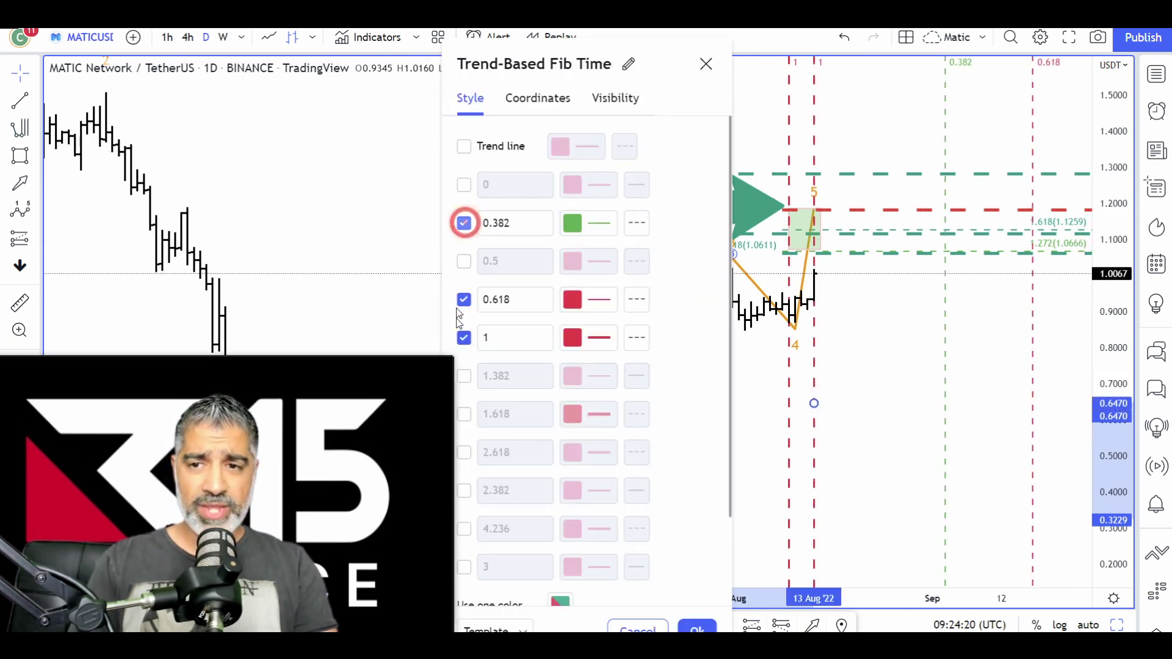
left_click(463, 338)
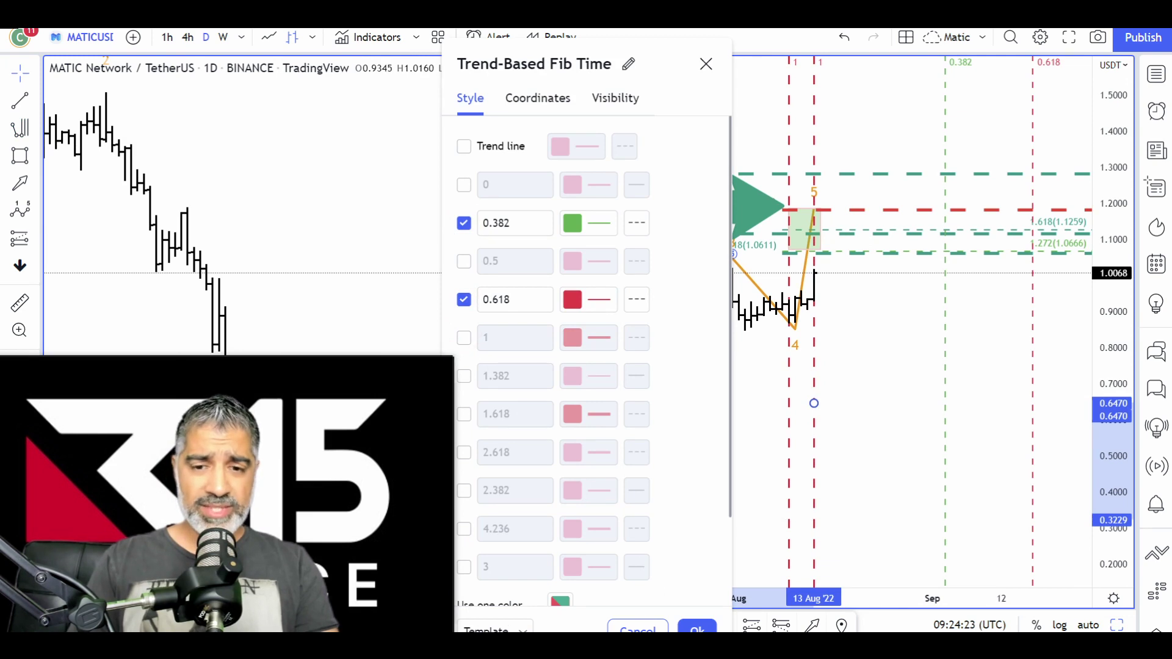
left_click(697, 627)
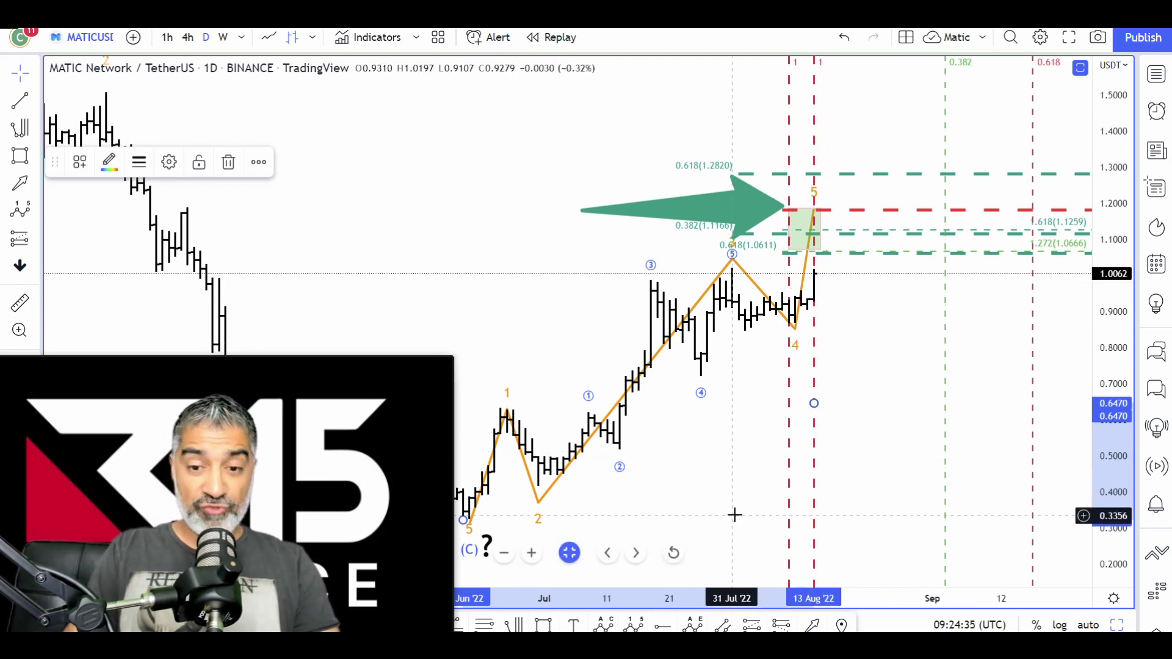
Draw a Fib Retracement from 0.3102 to the projected wave 5 top at 1.1851, showing only the 0.5, 0.618 and 0.786 levels
key("alt+f")
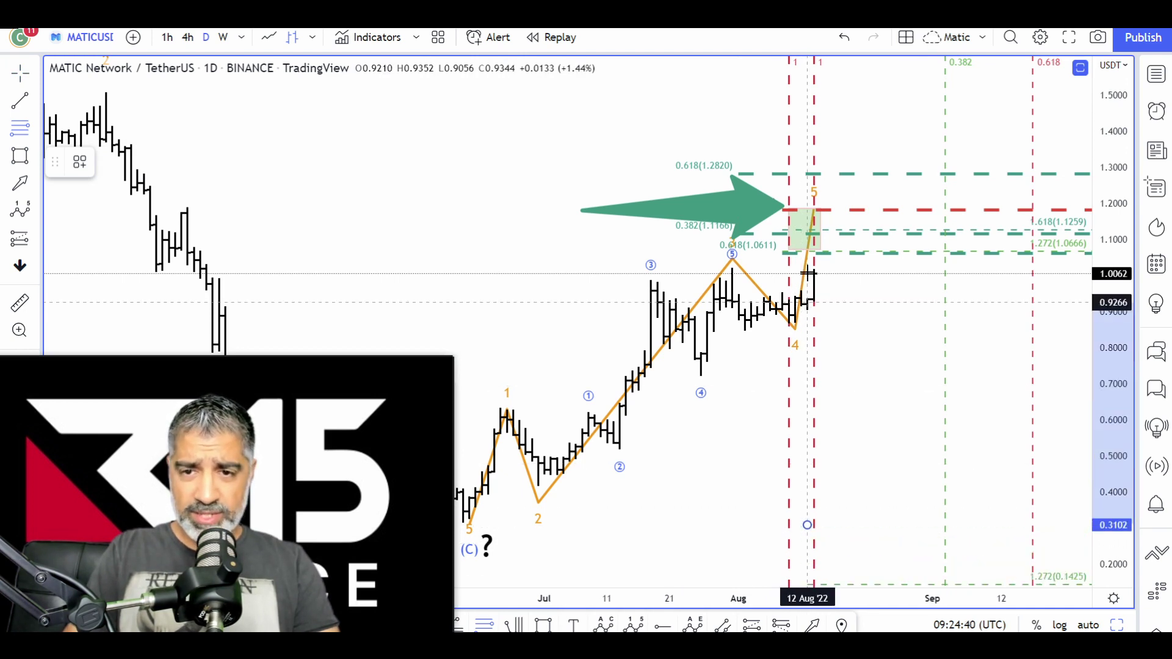
left_click(819, 209)
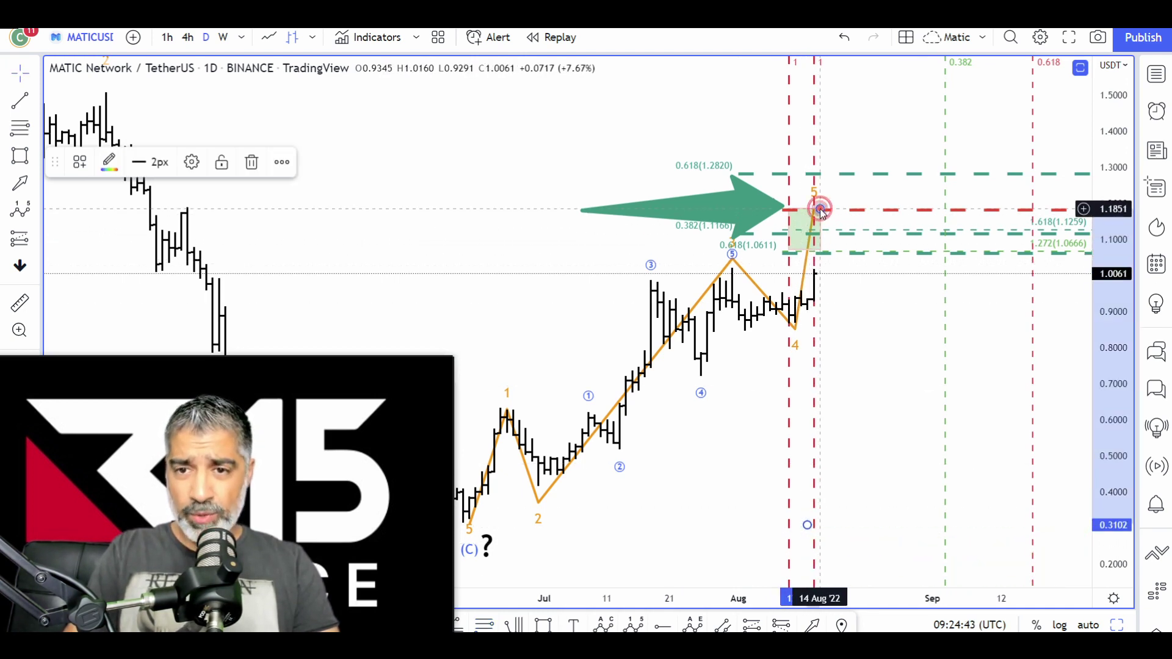
left_click(191, 163)
left_click_drag(676, 56, 744, 47)
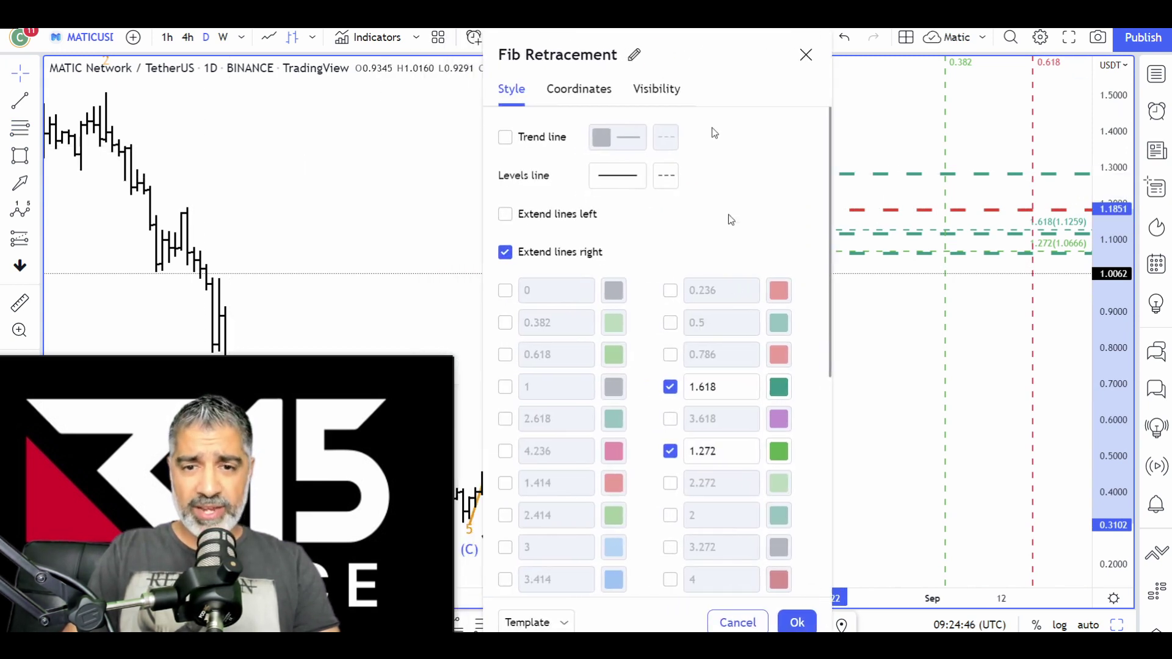
left_click(670, 387)
left_click(670, 450)
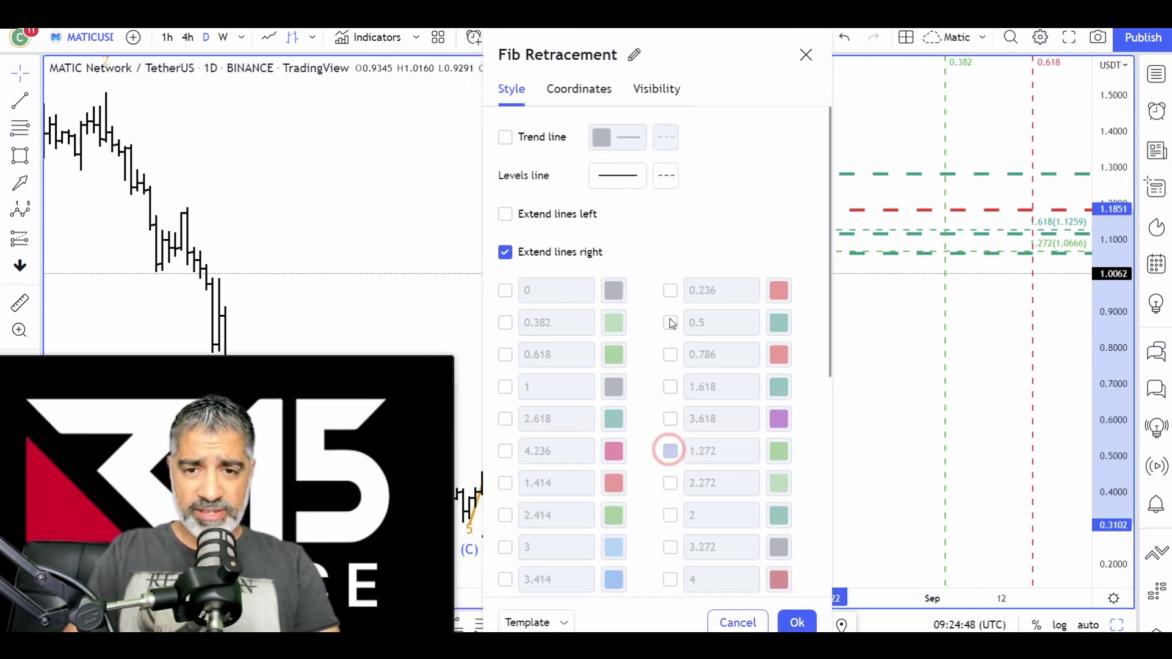
left_click(670, 322)
left_click(506, 355)
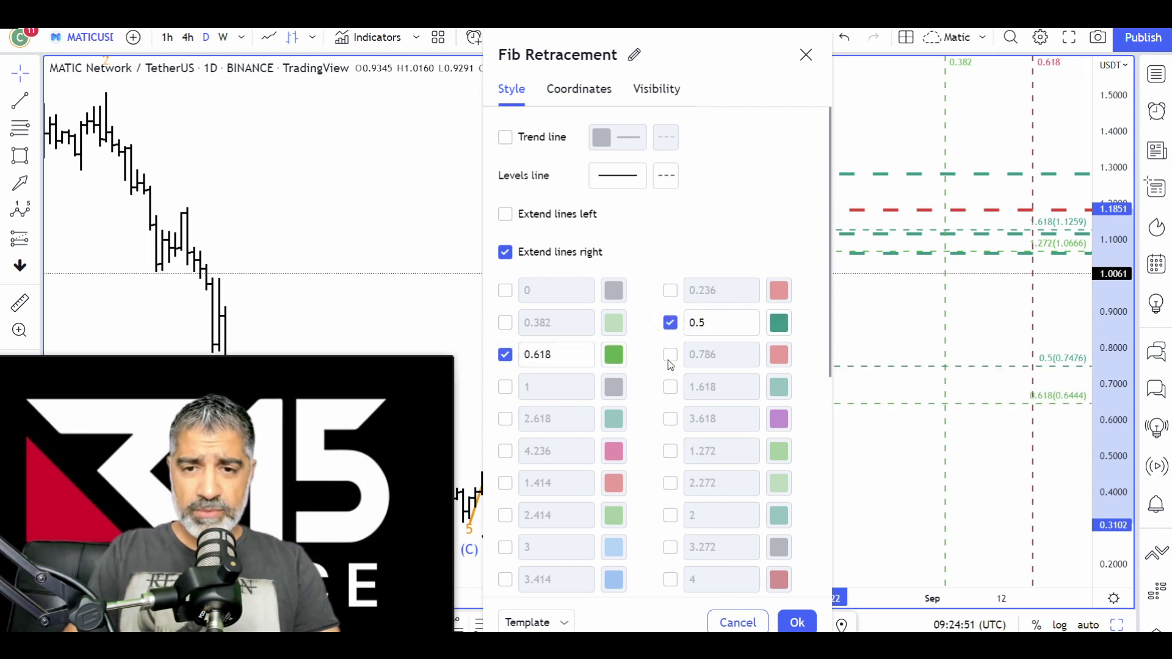
left_click(669, 356)
left_click(833, 551)
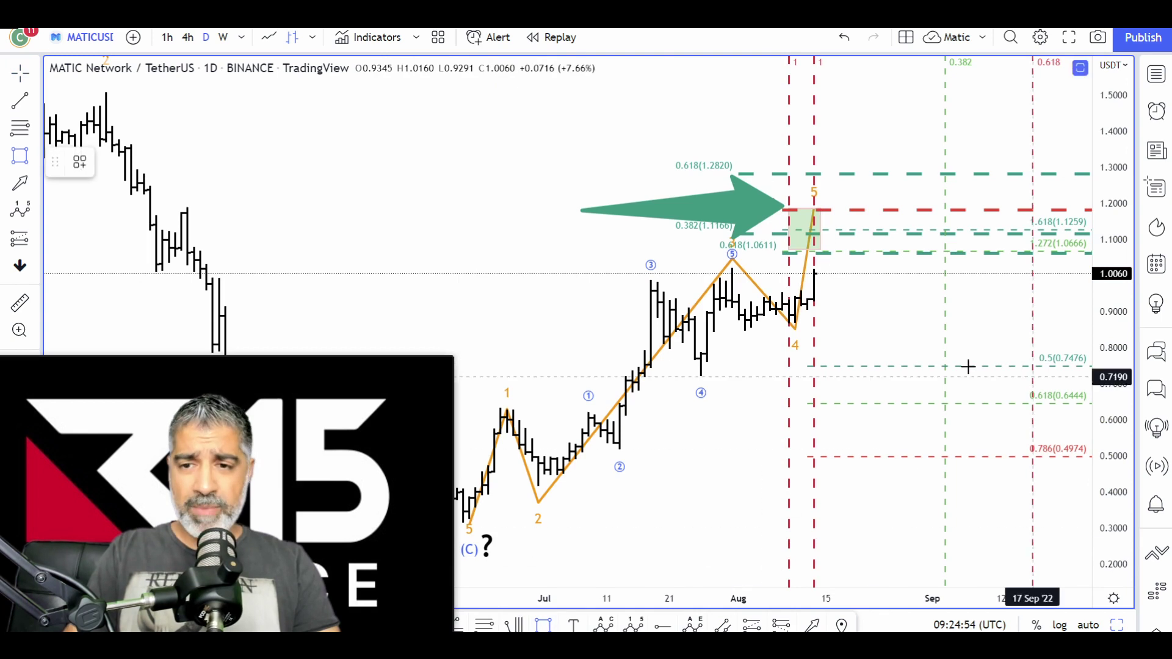
Draw a target rectangle from 3 to 17 September between about 0.7487 and 0.4987, bounded by the 0.5 and 0.786 retracements
mouse_move(945, 366)
left_mouse_down()
mouse_move(1032, 428)
mouse_move(1033, 457)
left_mouse_up()
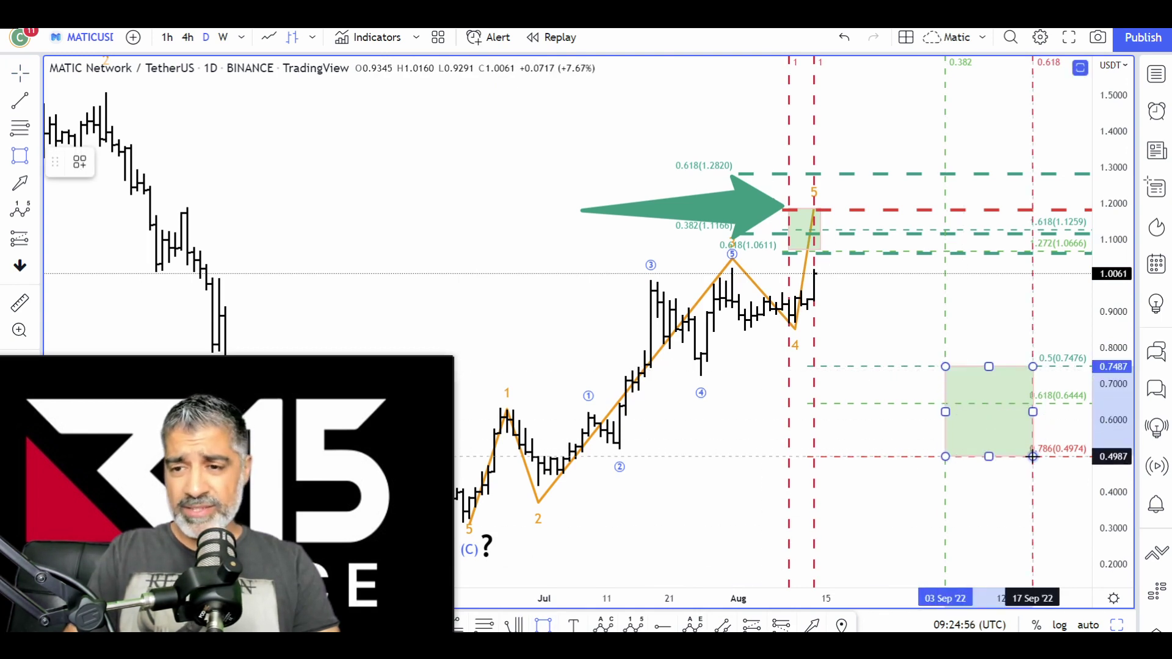
left_click(824, 501)
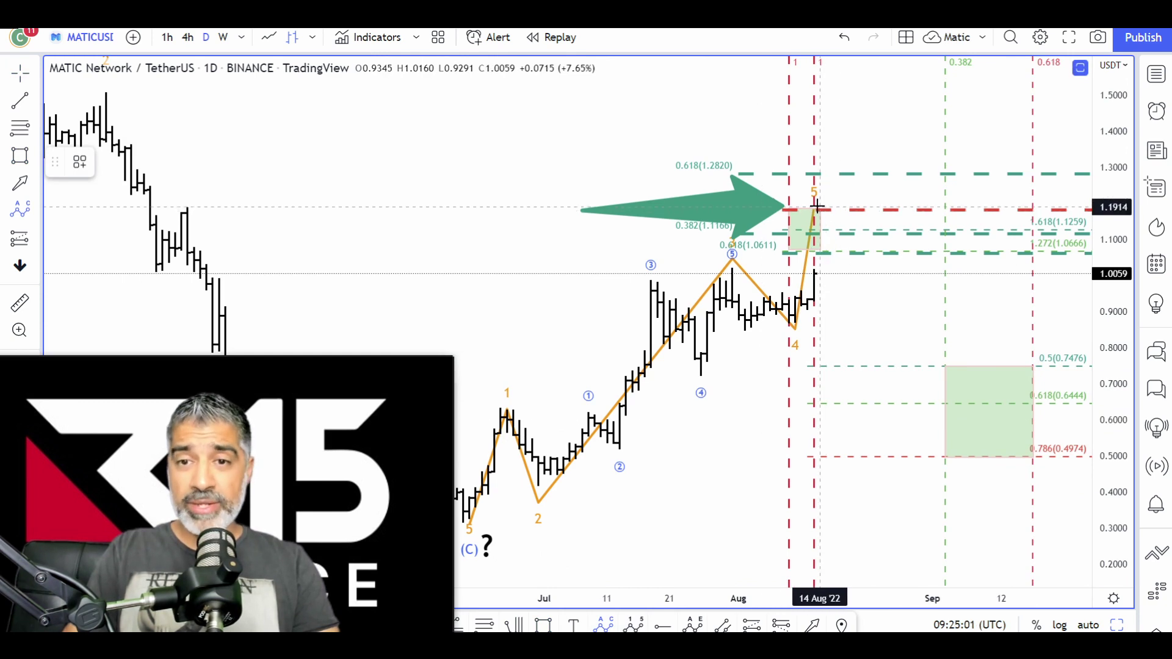
Draw an Elliott Correction Wave (ABC) from the wave 5 top, with A at about 0.8080, B at 0.9732 and C at 0.6364
left_click(863, 345)
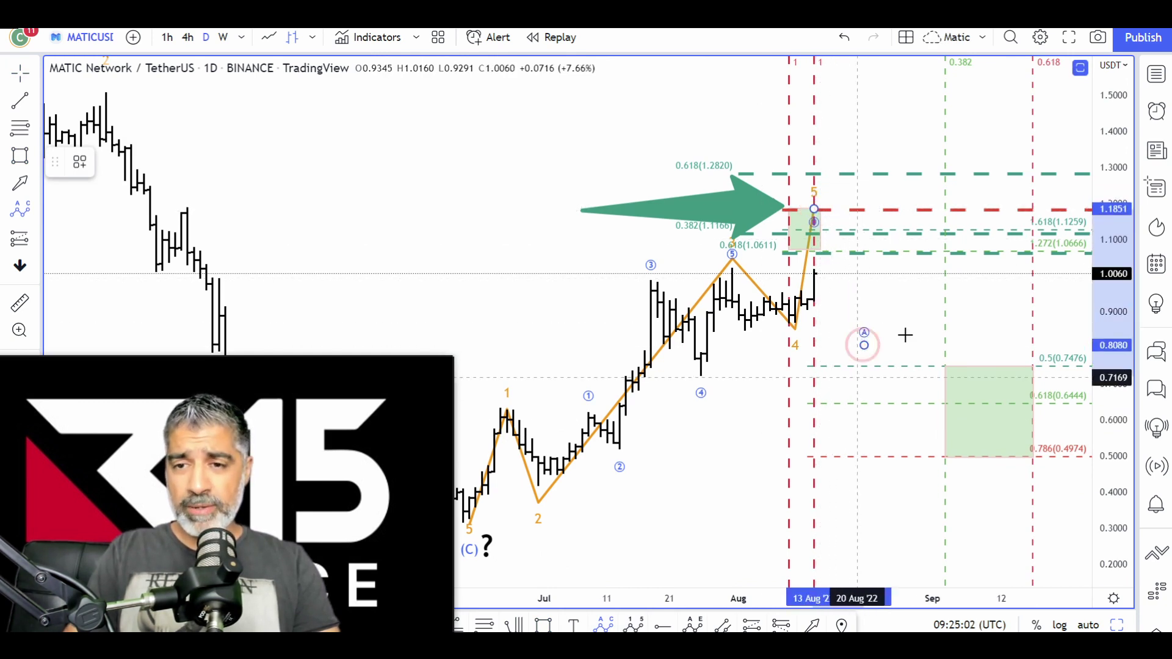
left_click(931, 285)
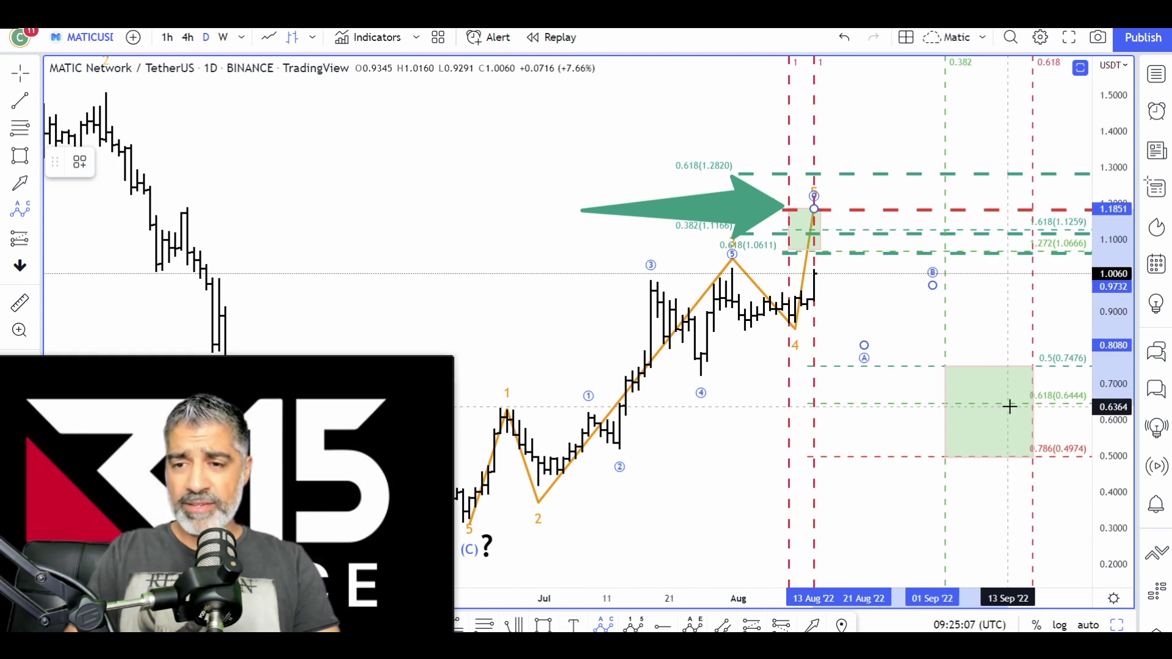
left_click(1009, 406)
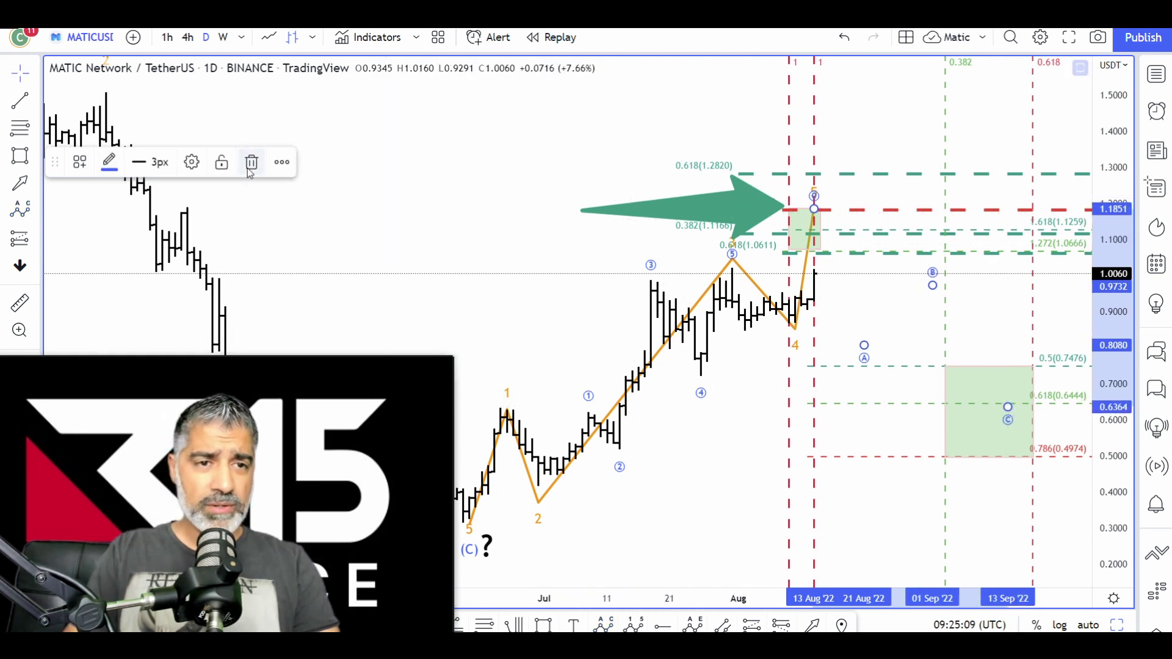
Turn on the connecting wave line for the ABC correction
left_click(191, 162)
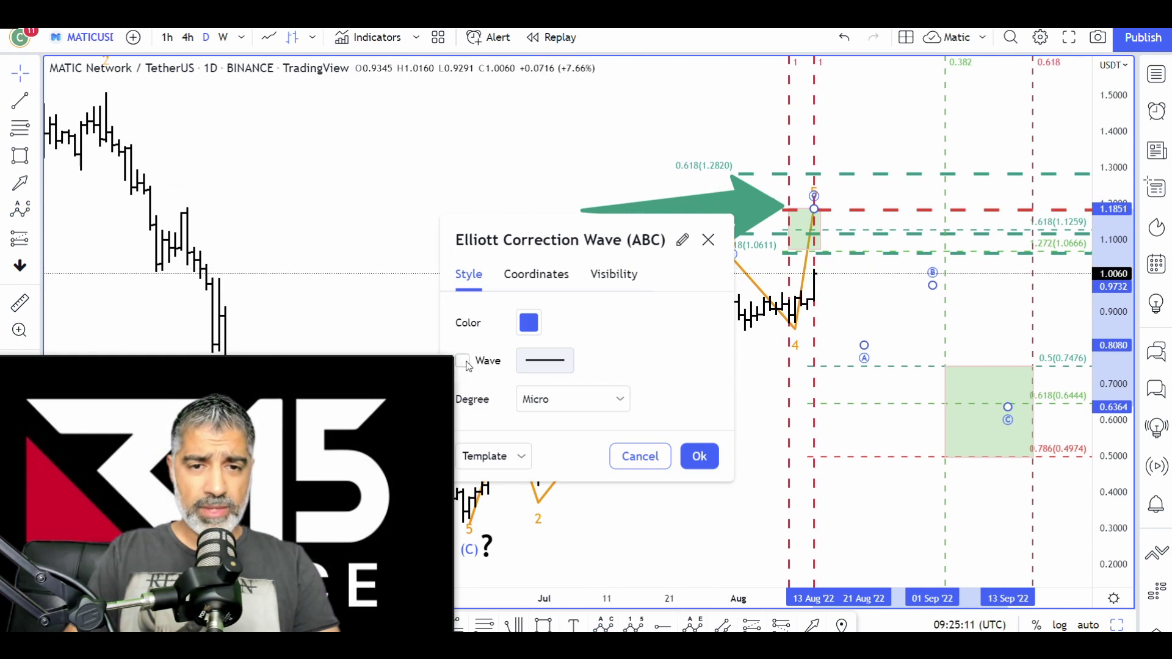
left_click(462, 361)
left_click(700, 456)
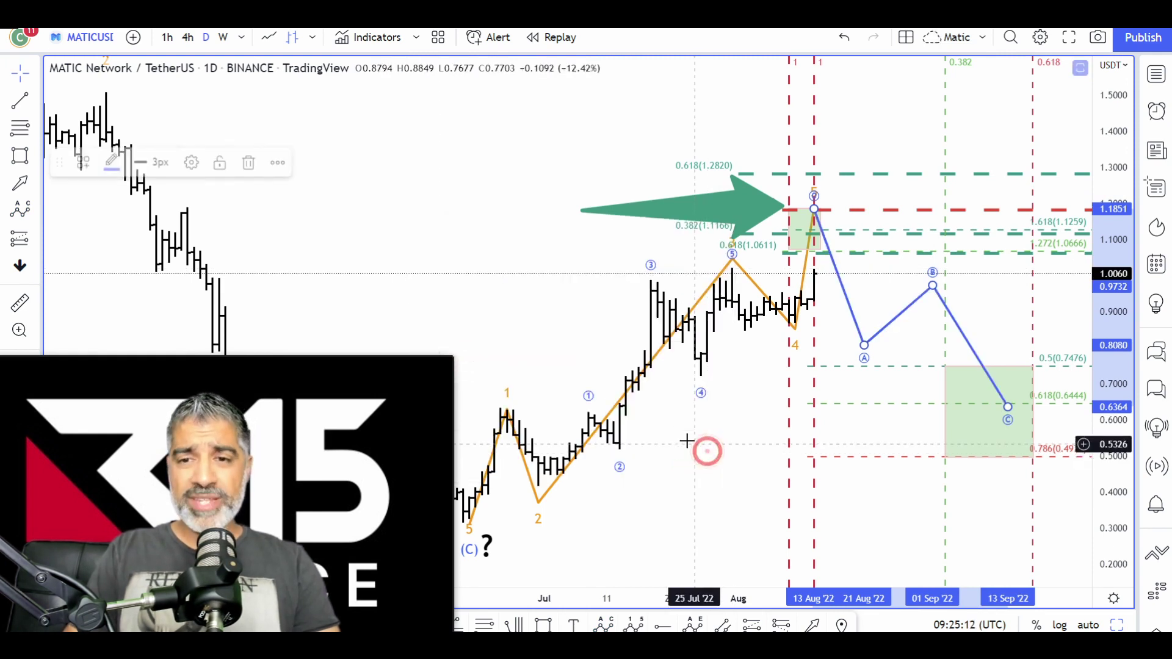
left_click(734, 485)
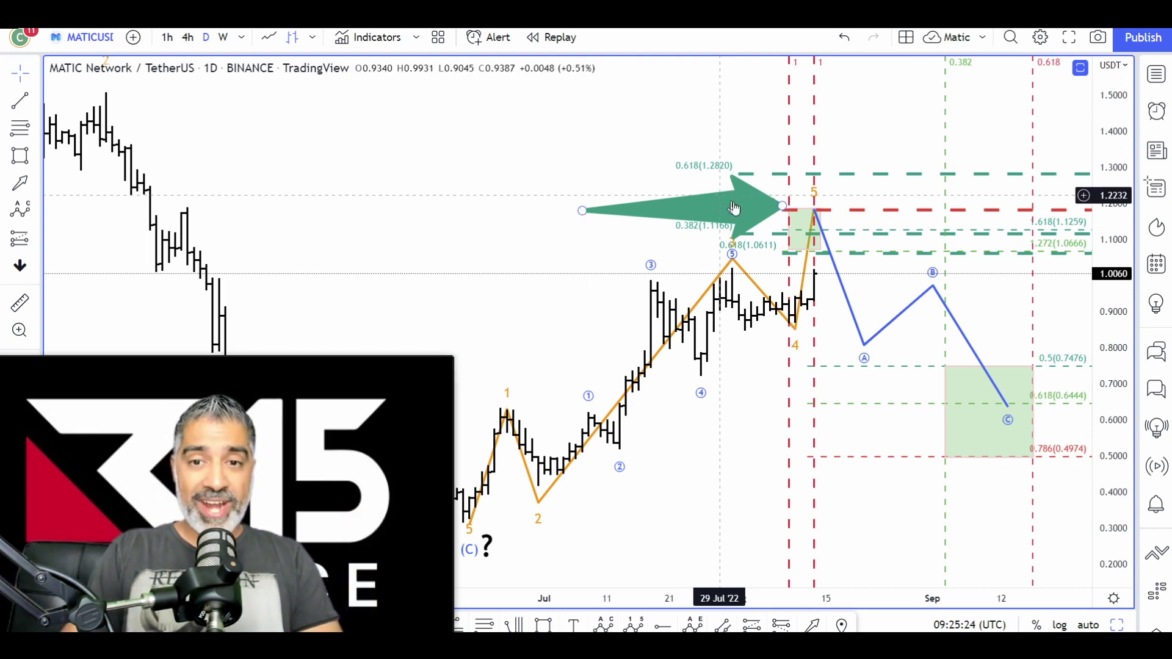
Move the horizontal arrow marker to span 8 August to 9 September, pointing at the wave C target rectangle near 0.65
mouse_move(732, 204)
left_mouse_down()
mouse_move(714, 205)
mouse_move(746, 206)
mouse_move(825, 326)
mouse_move(881, 303)
mouse_move(941, 451)
mouse_move(764, 321)
mouse_move(654, 412)
mouse_move(733, 308)
mouse_move(776, 212)
mouse_move(911, 418)
mouse_move(944, 427)
mouse_move(1017, 97)
mouse_move(1018, 165)
mouse_move(899, 367)
mouse_move(934, 400)
left_mouse_up()
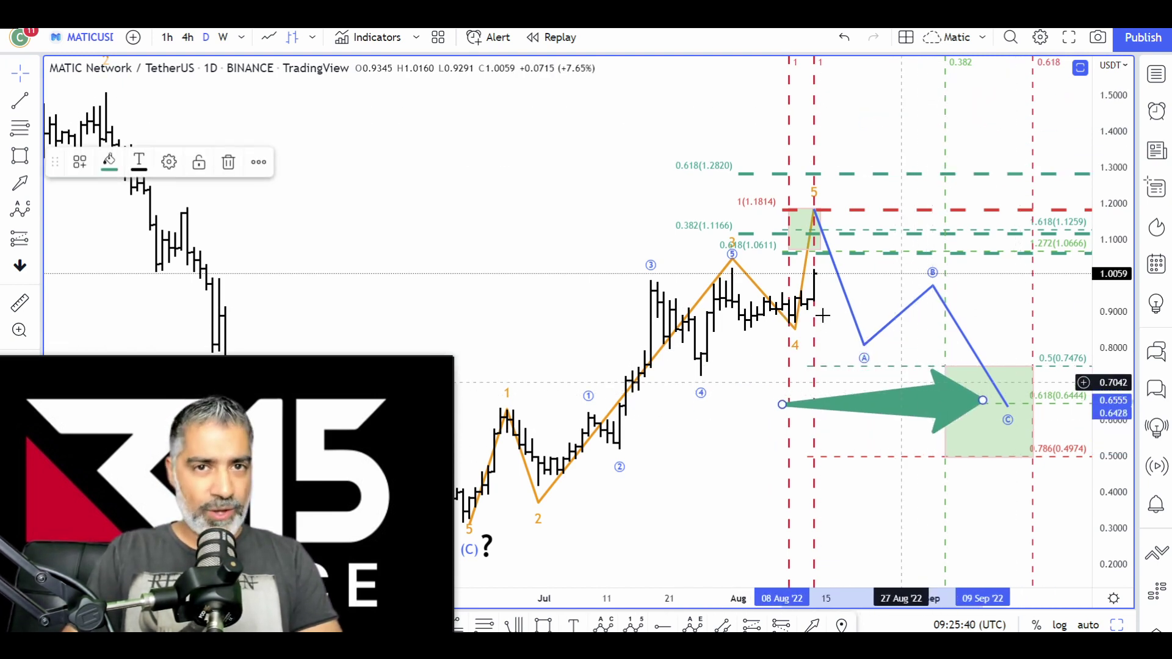